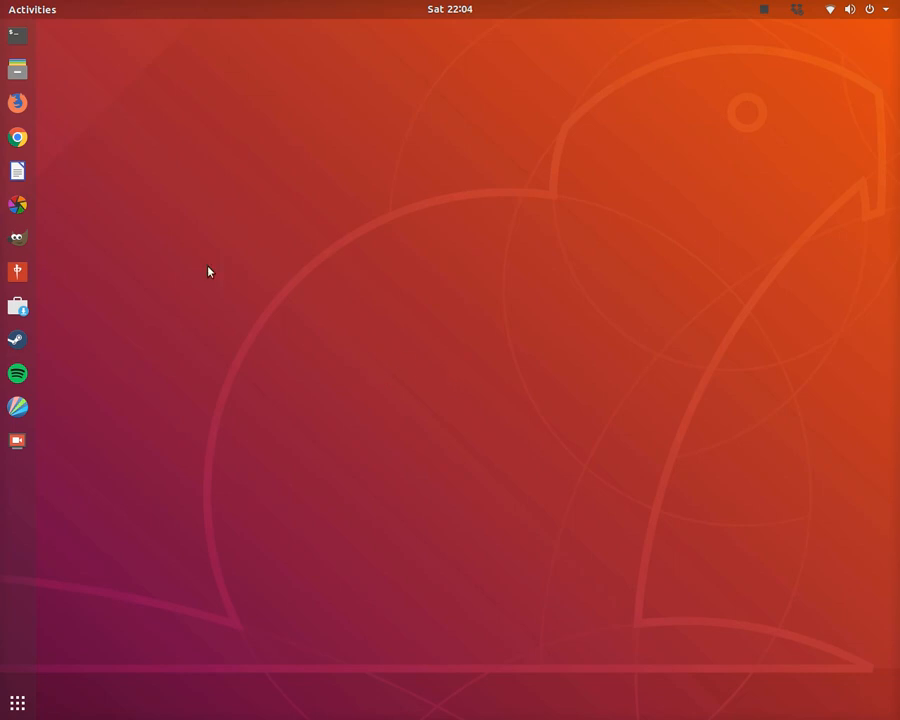
Step: Launch darktable and check the export destination folder without changing it
left_click(17, 205)
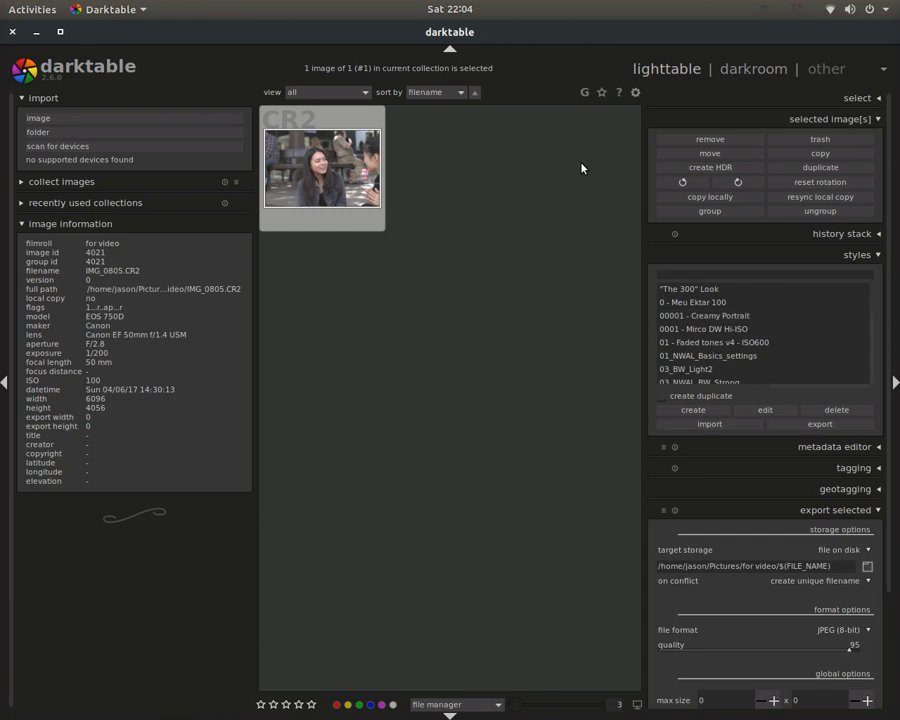
left_click(867, 566)
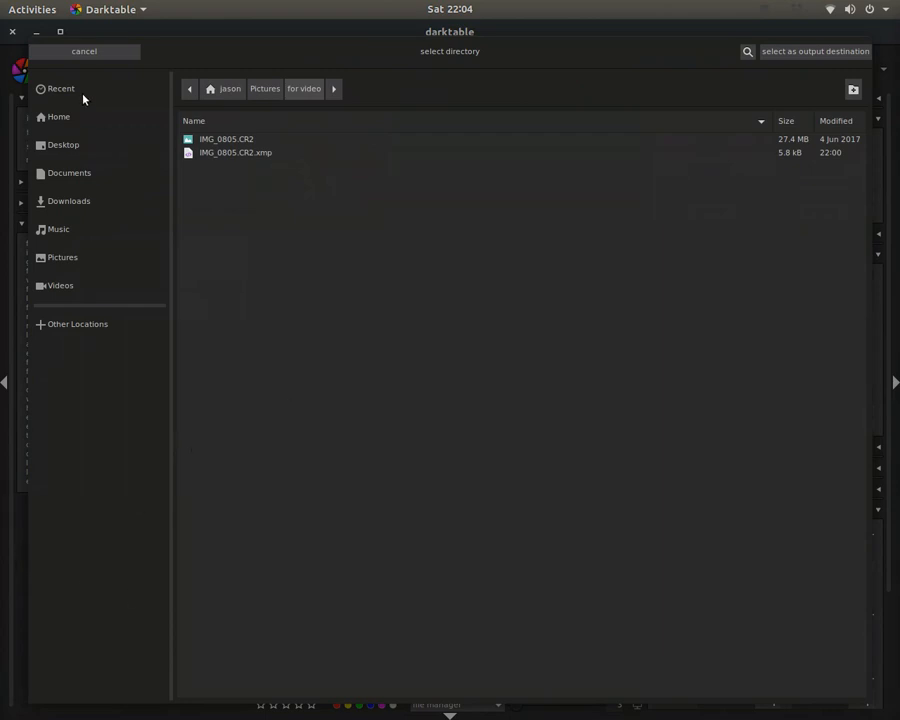
left_click(95, 53)
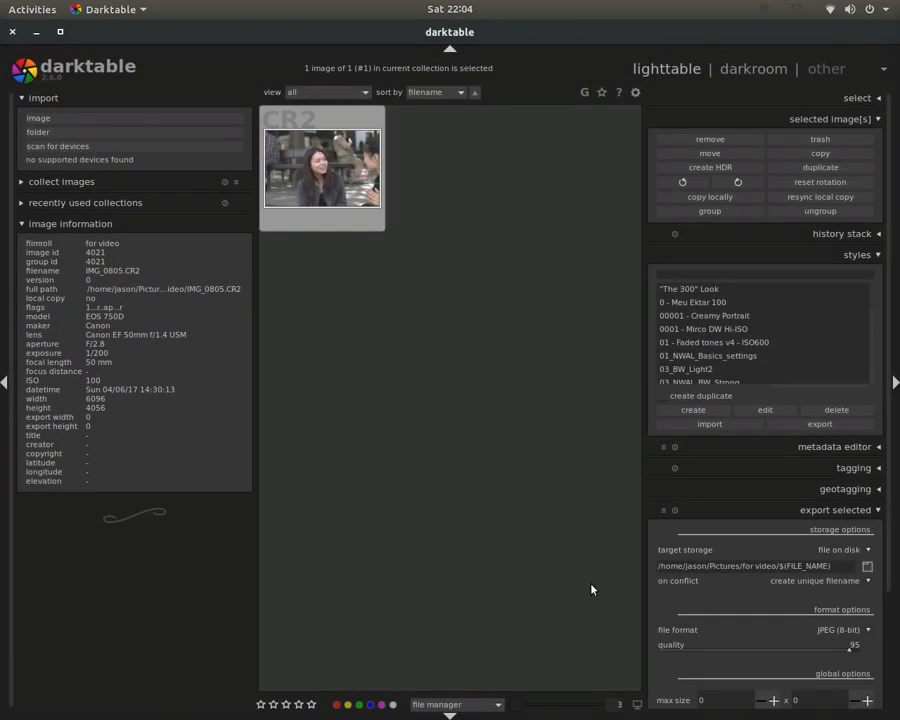
Step: Browse the list of available styles in the lighttable and return to its beginning
scroll(717, 291, "down", 10)
scroll(716, 347, "down", 15)
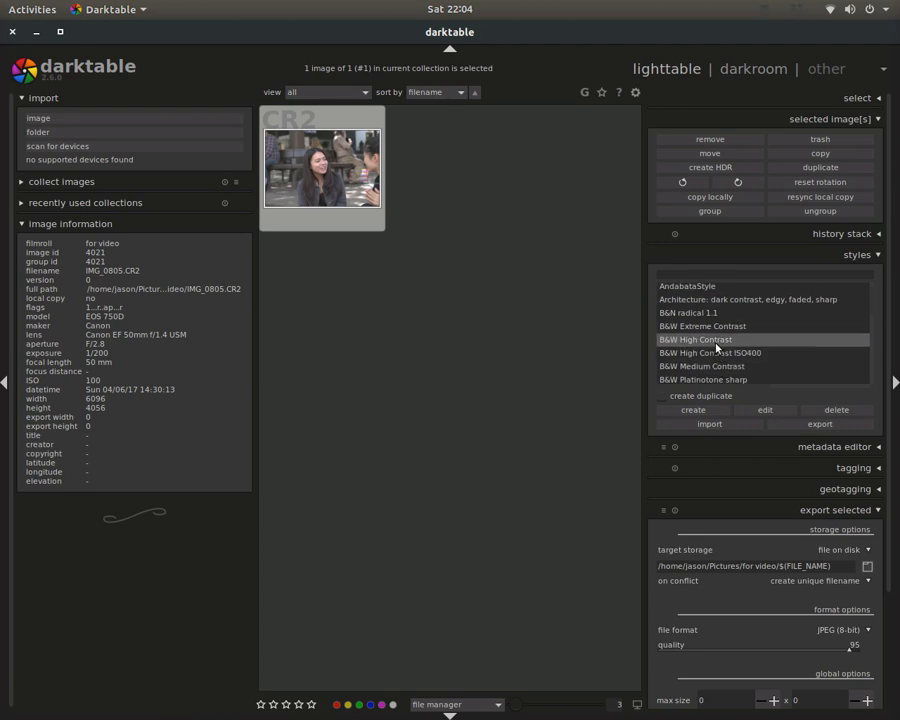
scroll(708, 346, "down", 15)
scroll(701, 365, "down", 15)
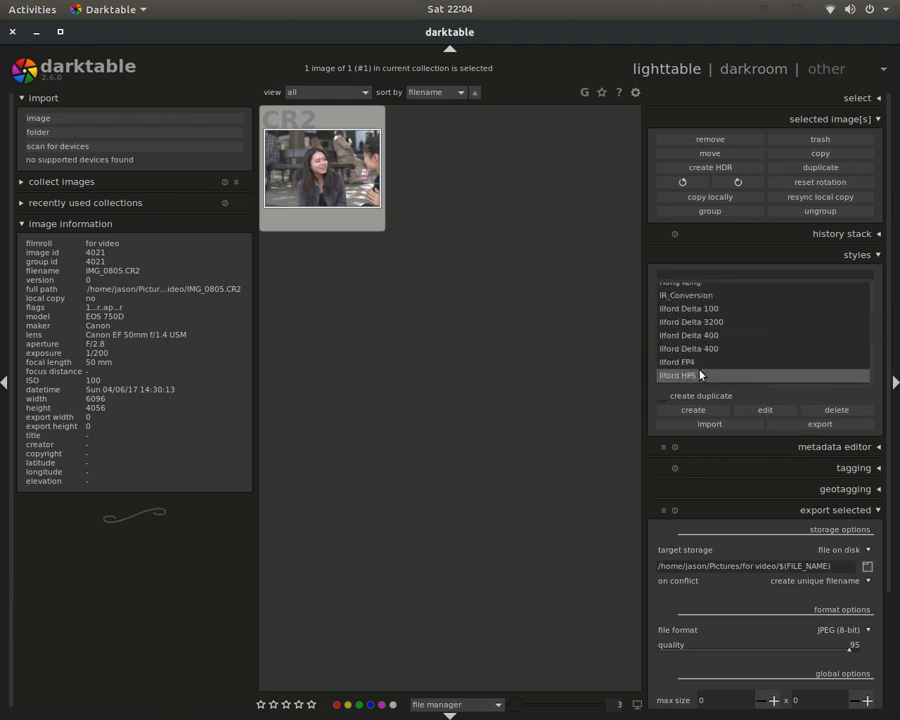
scroll(701, 375, "down", 4)
scroll(703, 373, "down", 5)
scroll(708, 371, "up", 15)
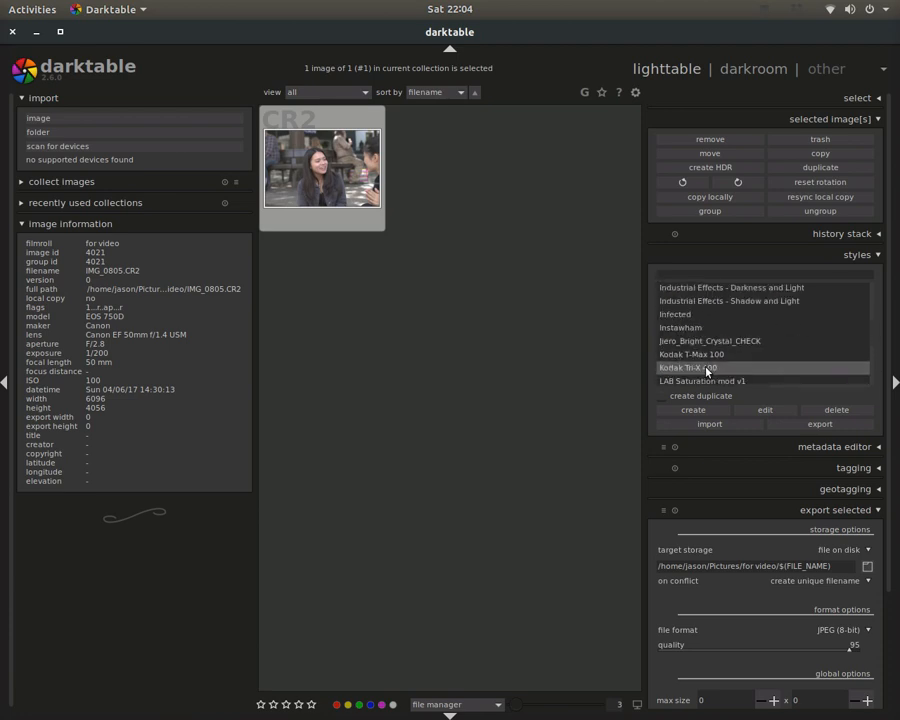
scroll(710, 371, "up", 14)
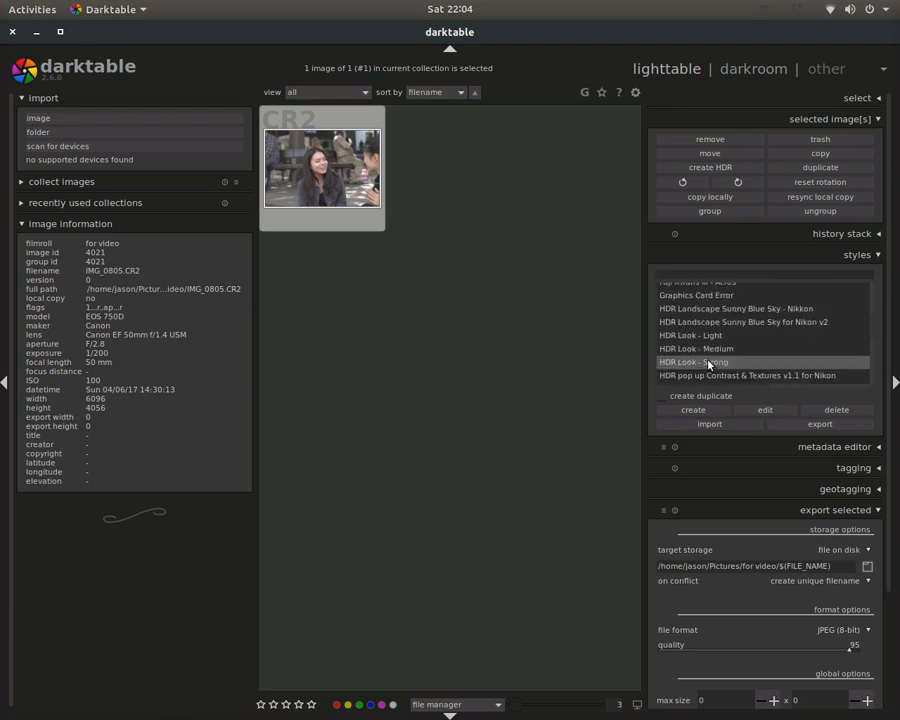
scroll(710, 364, "up", 15)
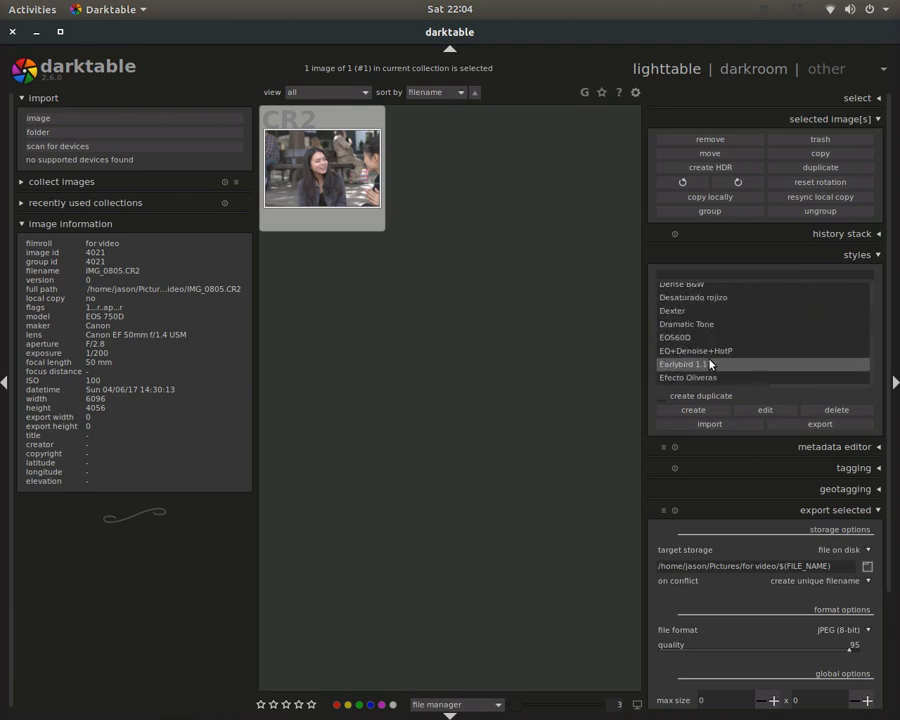
scroll(710, 364, "up", 15)
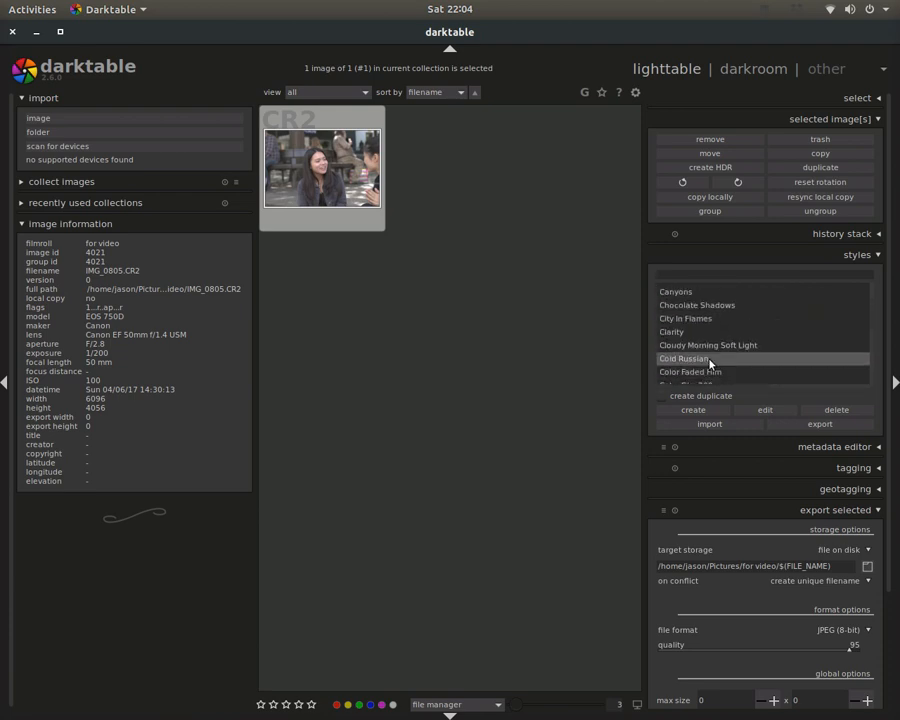
scroll(710, 364, "up", 12)
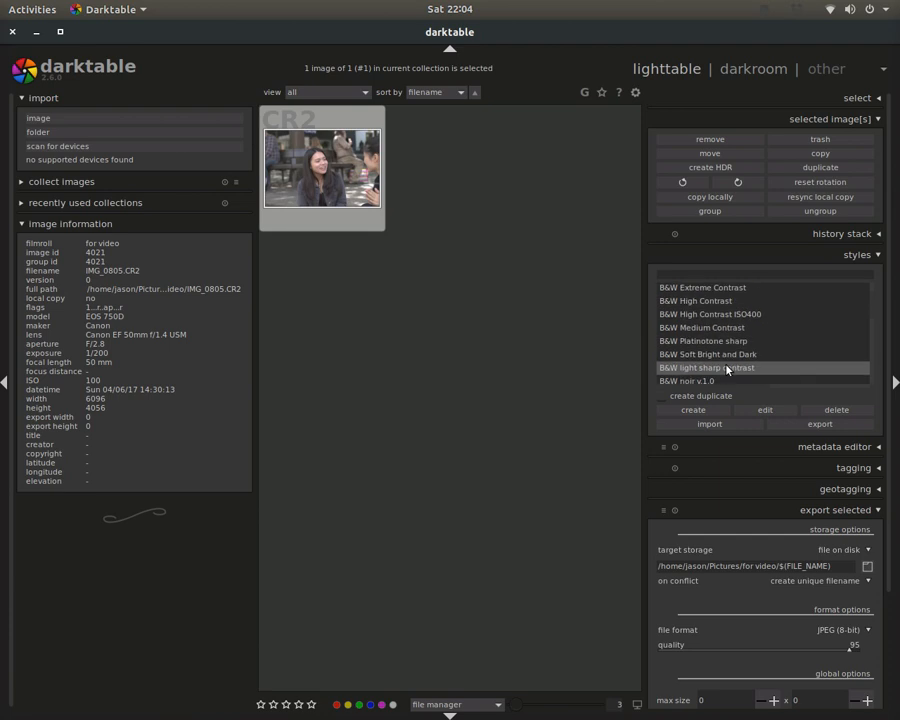
scroll(725, 370, "up", 12)
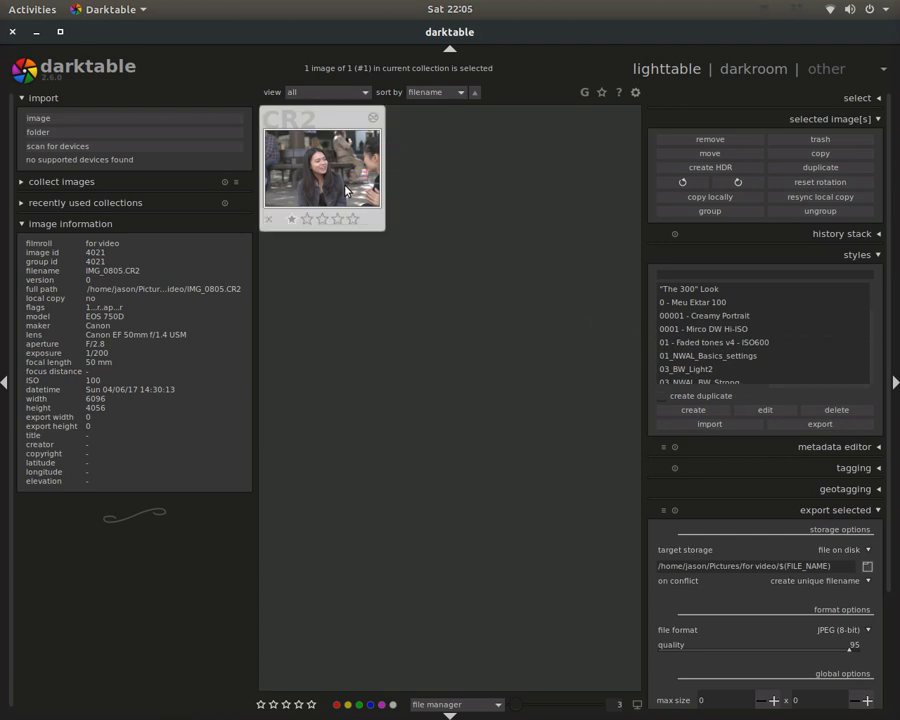
Step: Inspect the folder import dialog, viewing the home directory and the for video folder, without importing anything
left_click(47, 136)
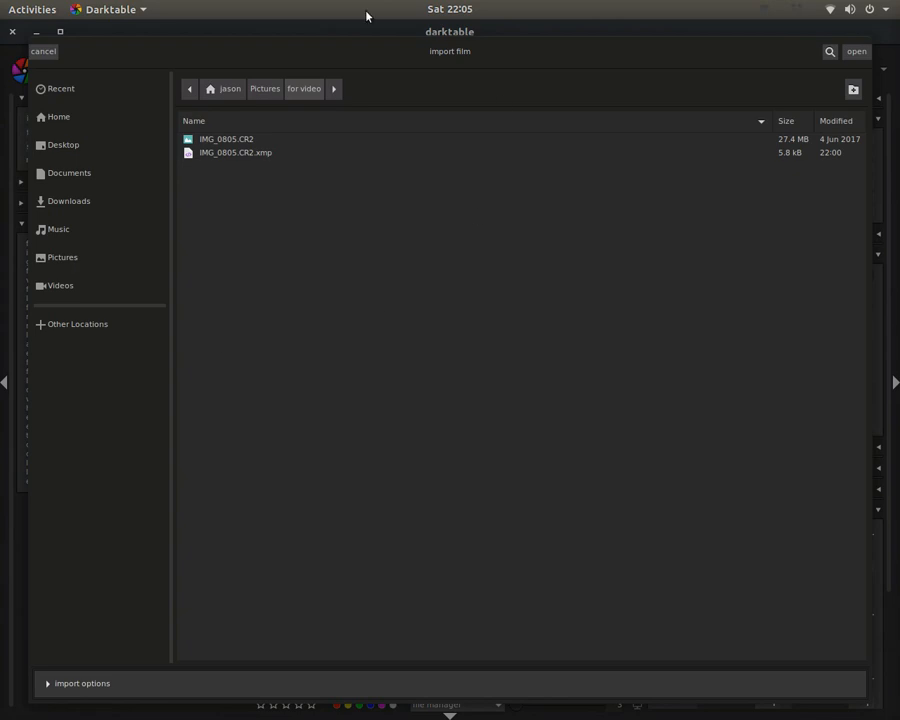
left_click(58, 117)
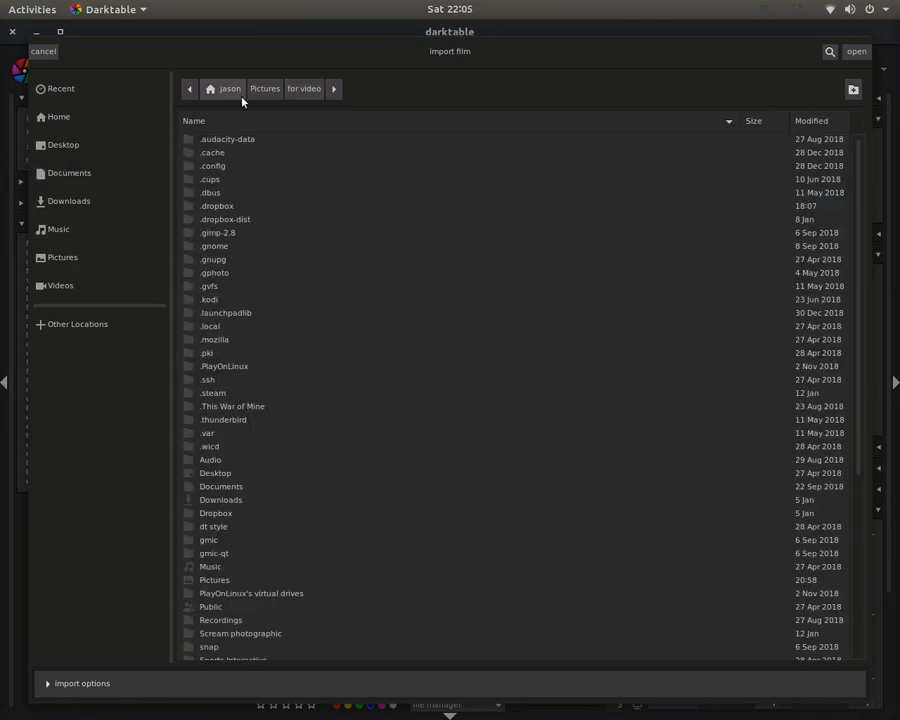
left_click(48, 52)
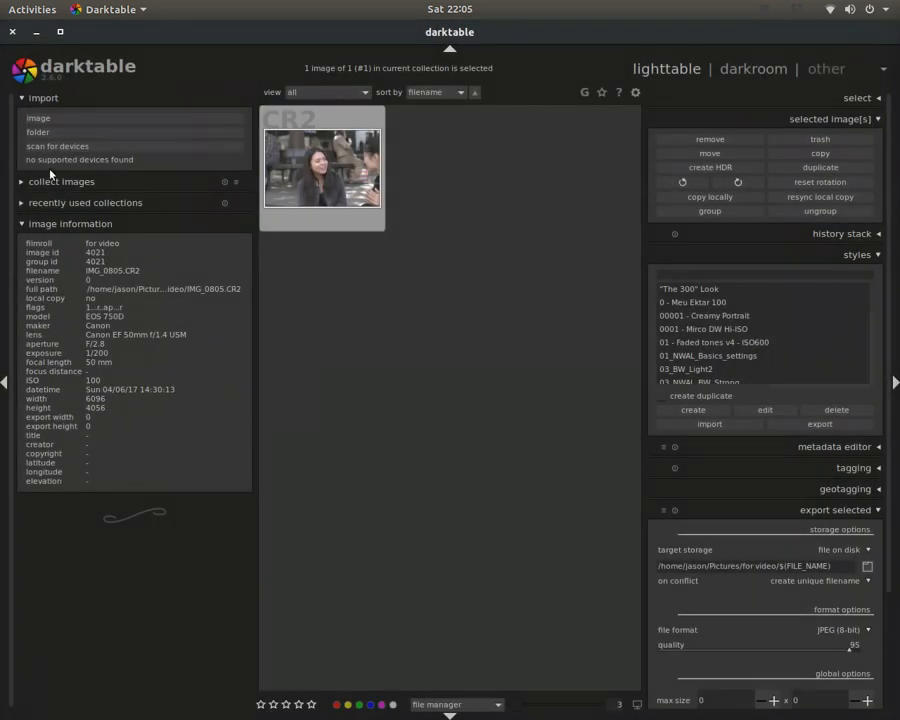
left_click(44, 133)
left_click(216, 142)
left_click(243, 153)
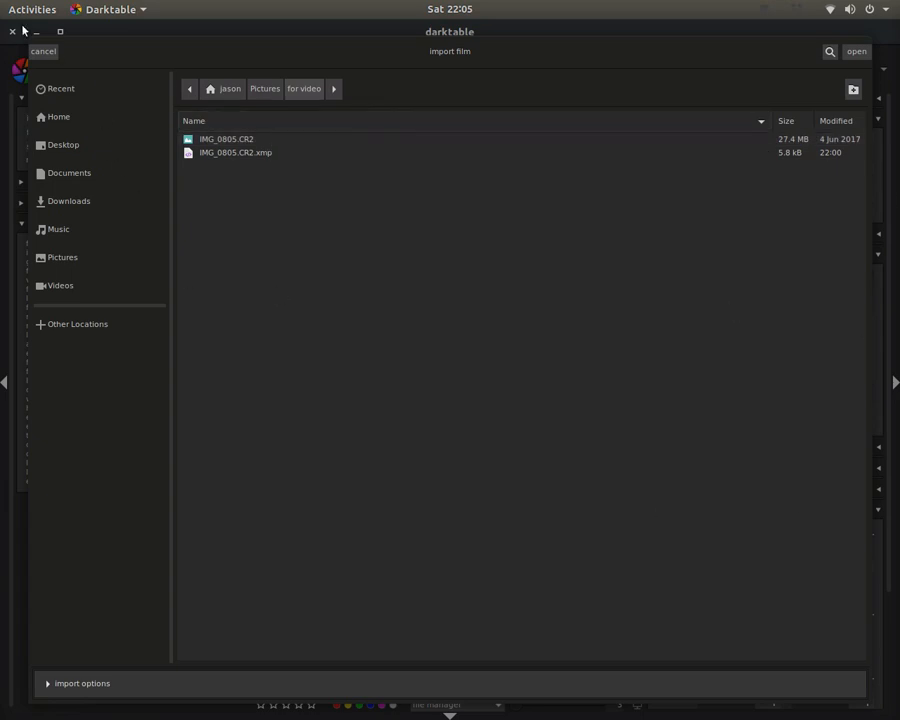
left_click(50, 51)
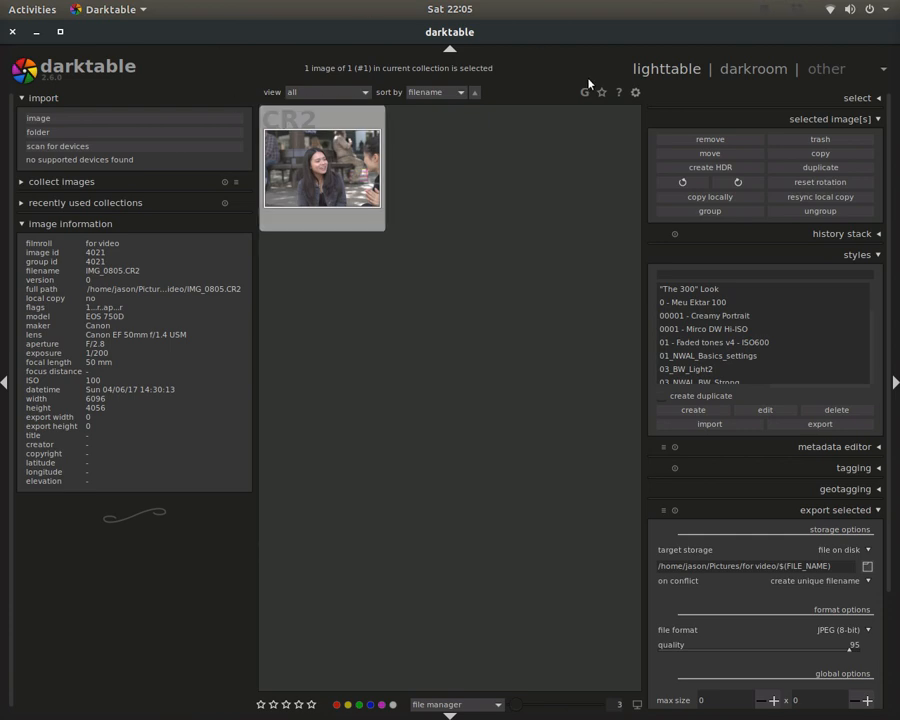
Step: Open IMG_0805.CR2 in the darkroom, revert it to the original history state and compress the history stack
left_click(765, 66)
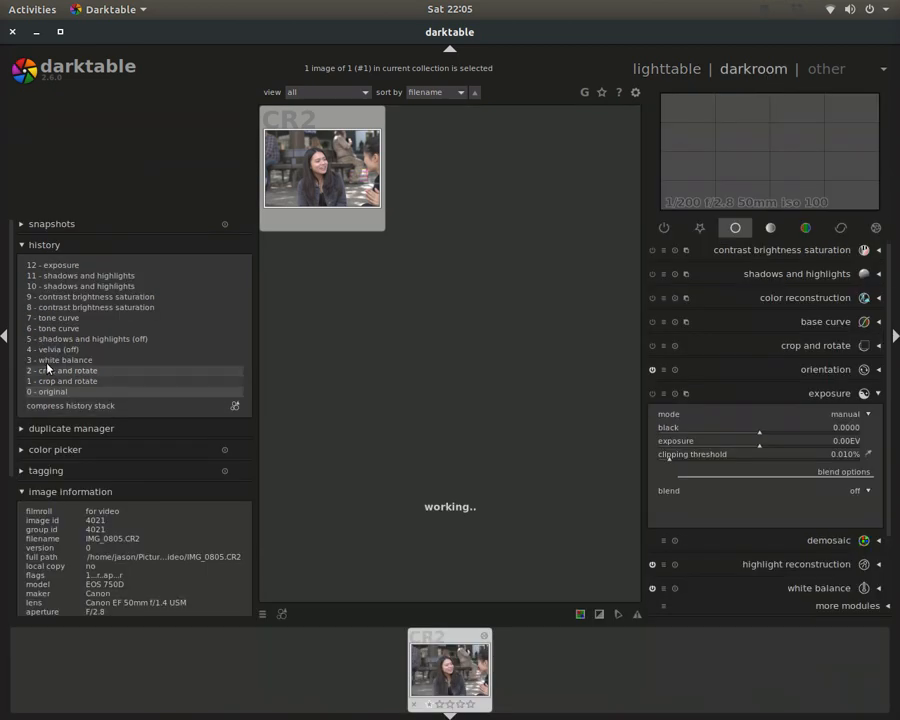
left_click(65, 296)
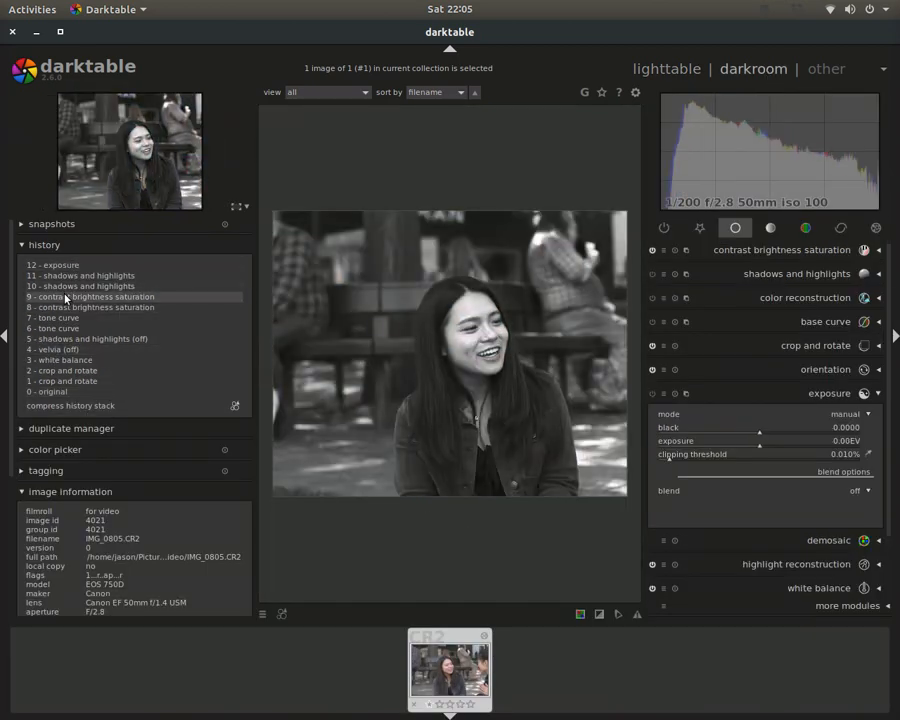
left_click(49, 392)
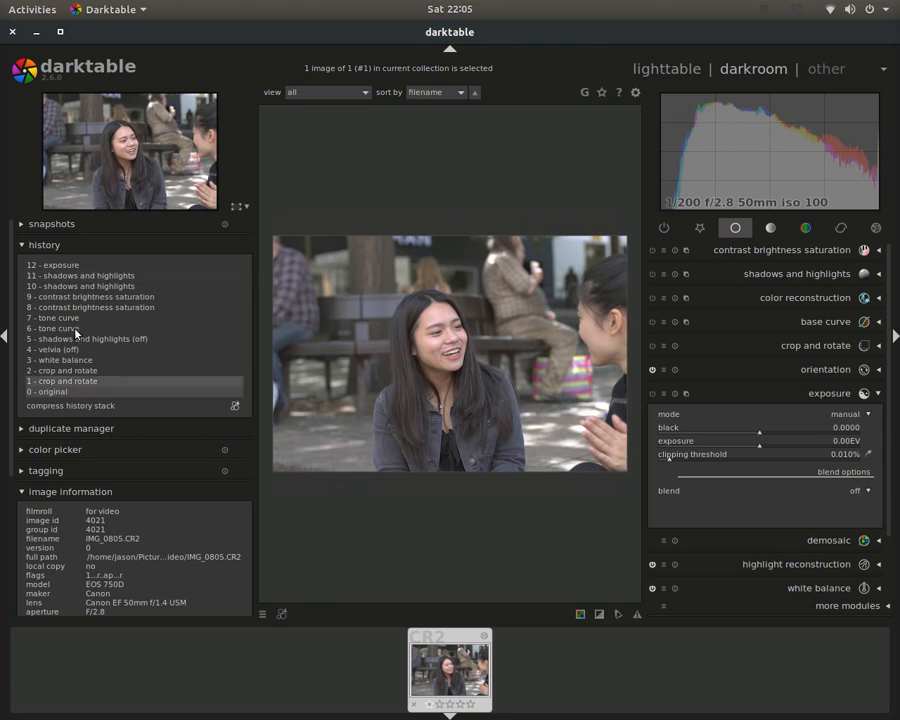
left_click(84, 407)
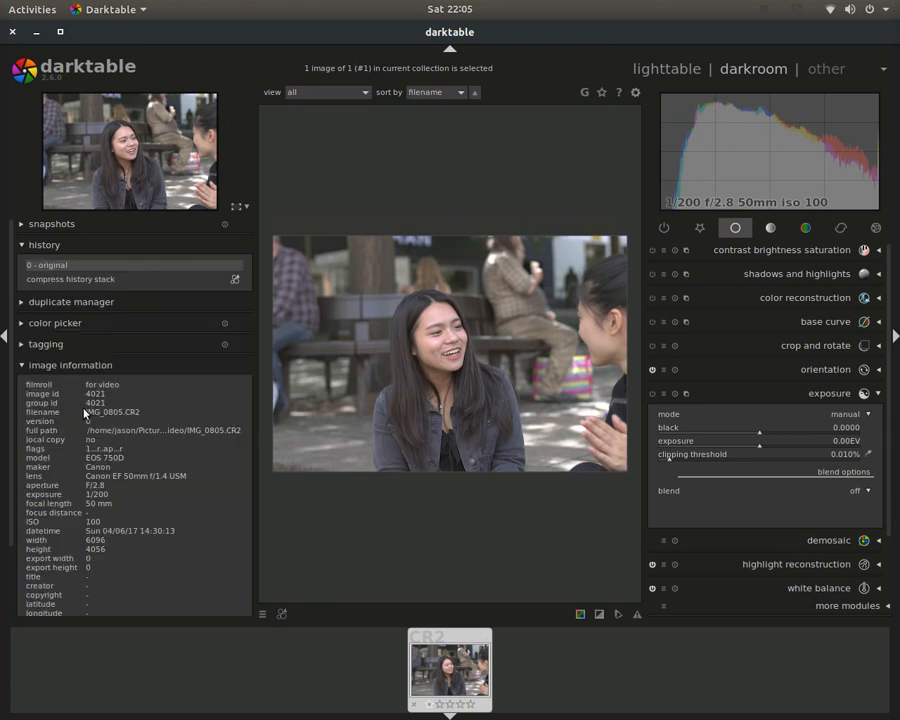
Step: Collapse the history section and hide the side panel holding image information to enlarge the photo
left_click(36, 244)
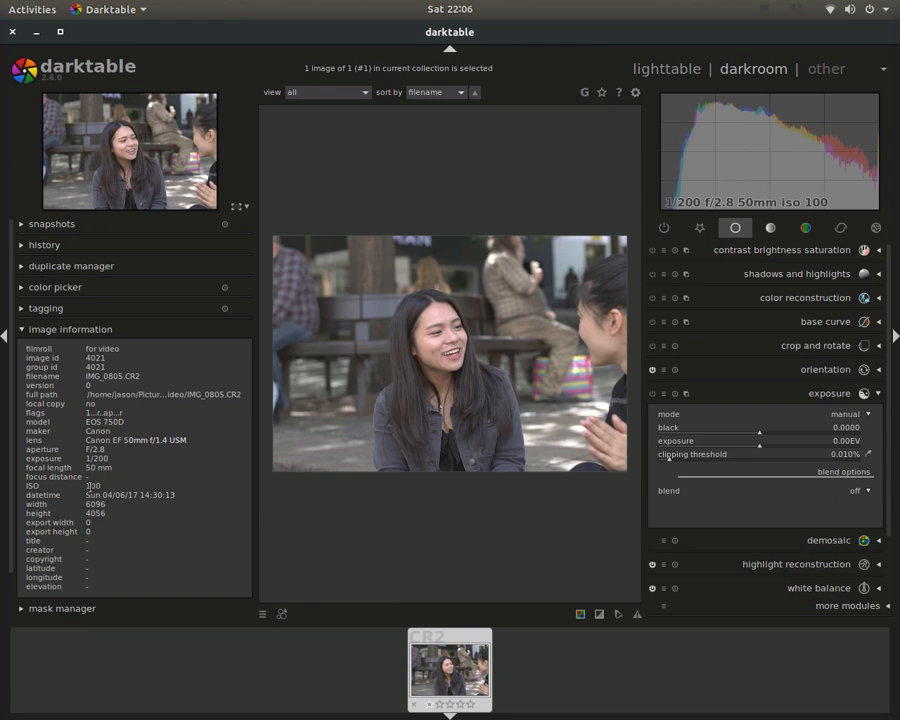
left_click(5, 340)
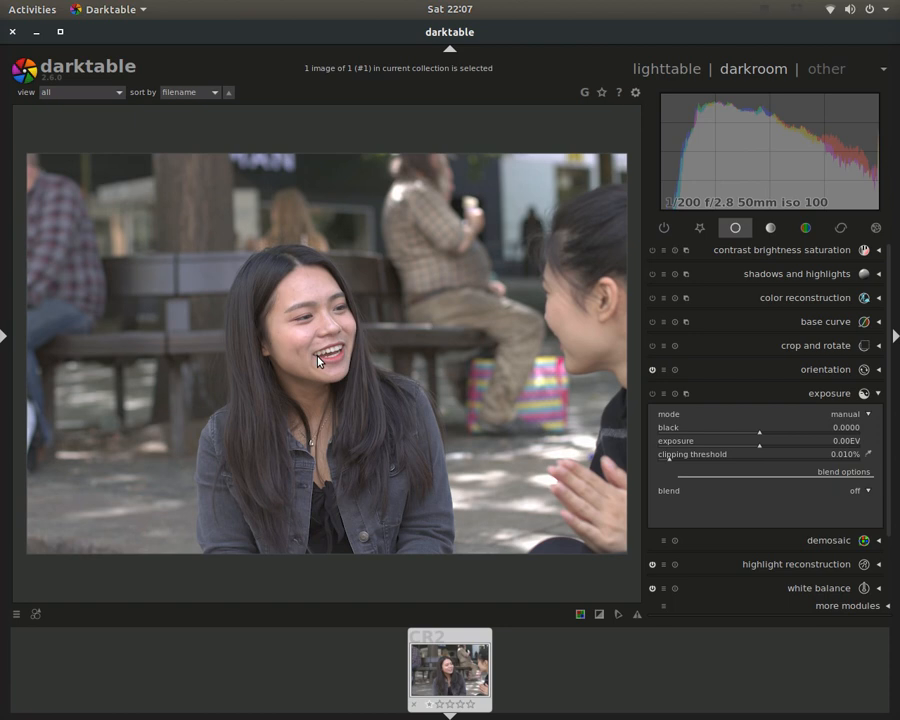
Step: Collapse exposure, expand base curve and try the canon eos like, canon eos like alternate and neutral presets in turn
left_click(820, 396)
left_click(806, 322)
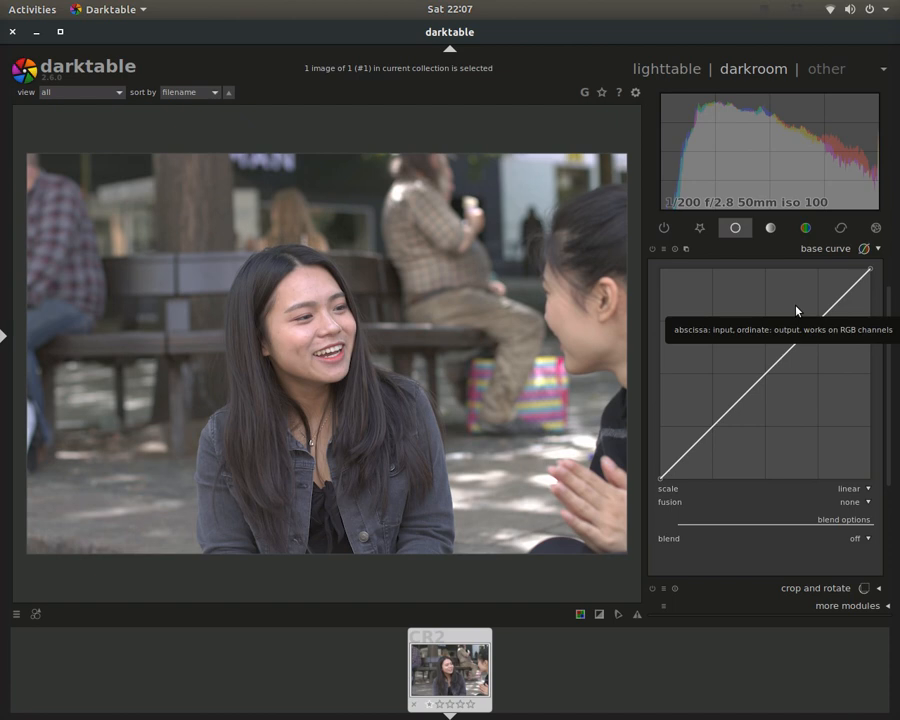
right_click(753, 300)
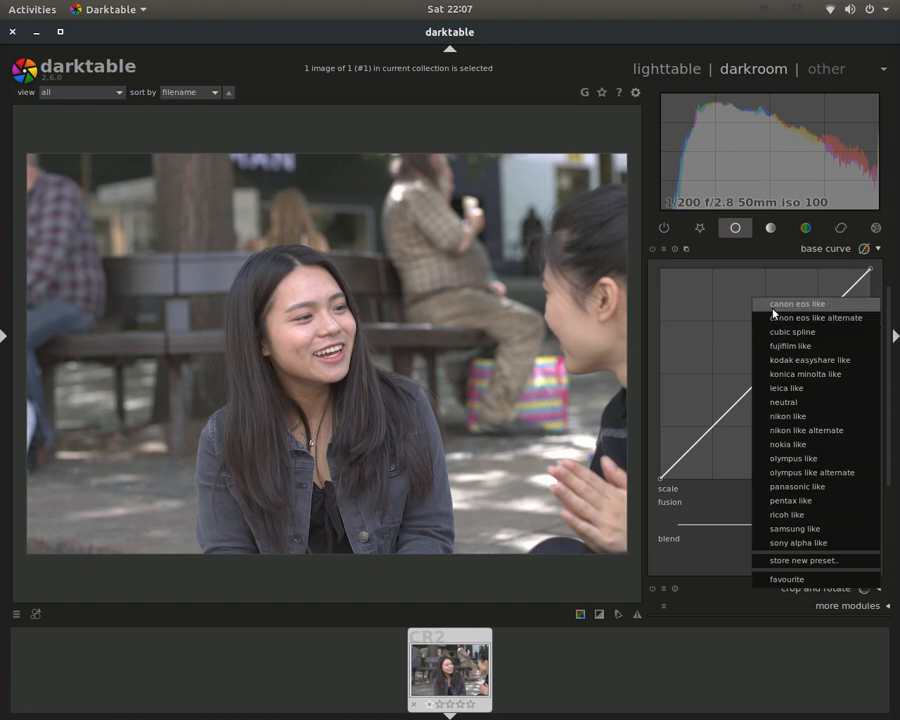
left_click(771, 306)
right_click(797, 363)
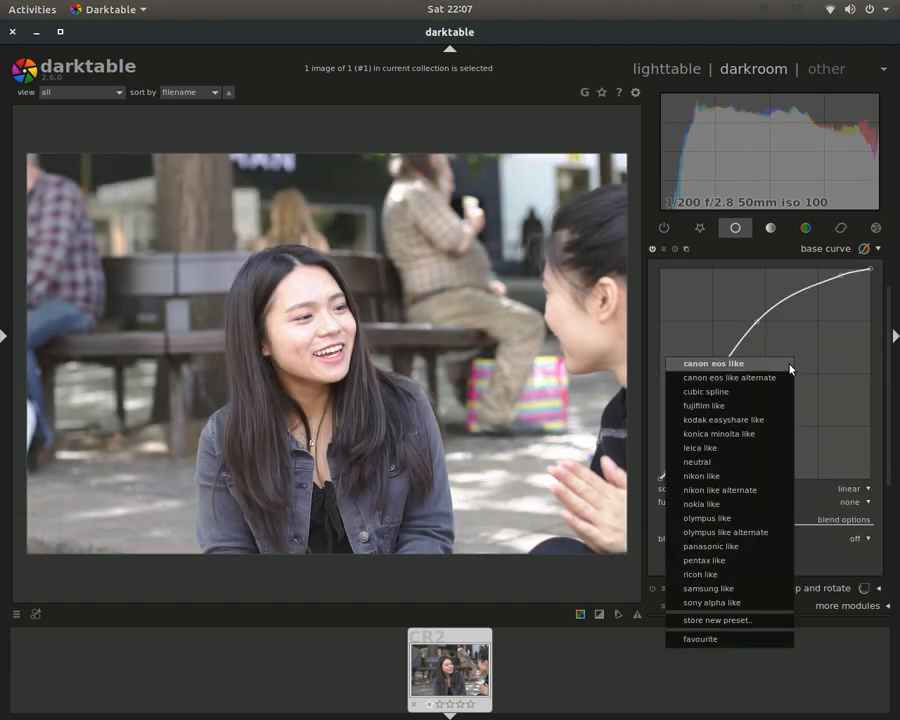
left_click(750, 376)
right_click(751, 378)
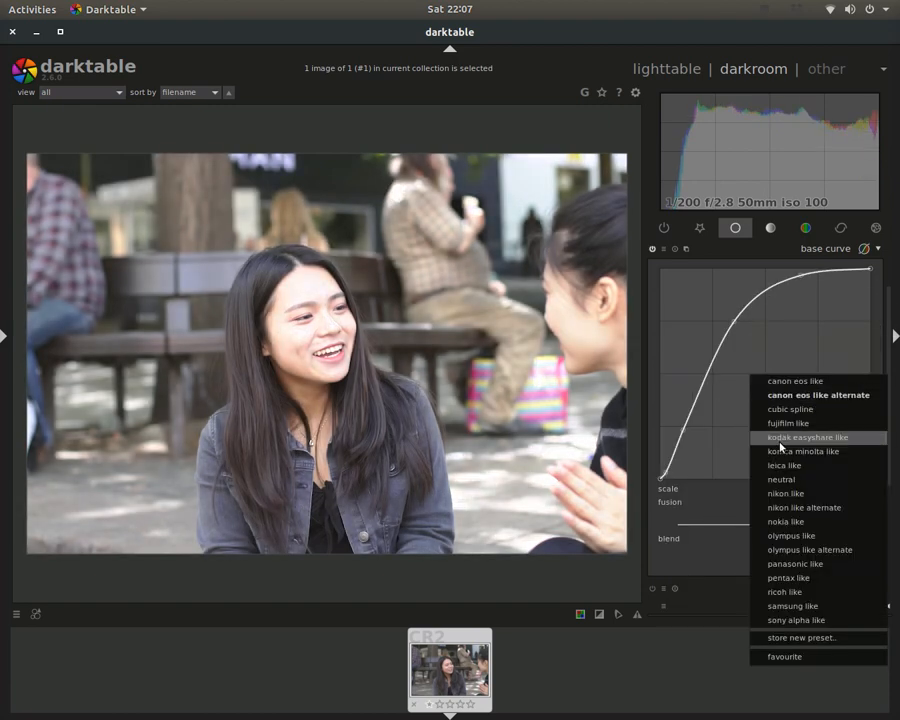
left_click(789, 482)
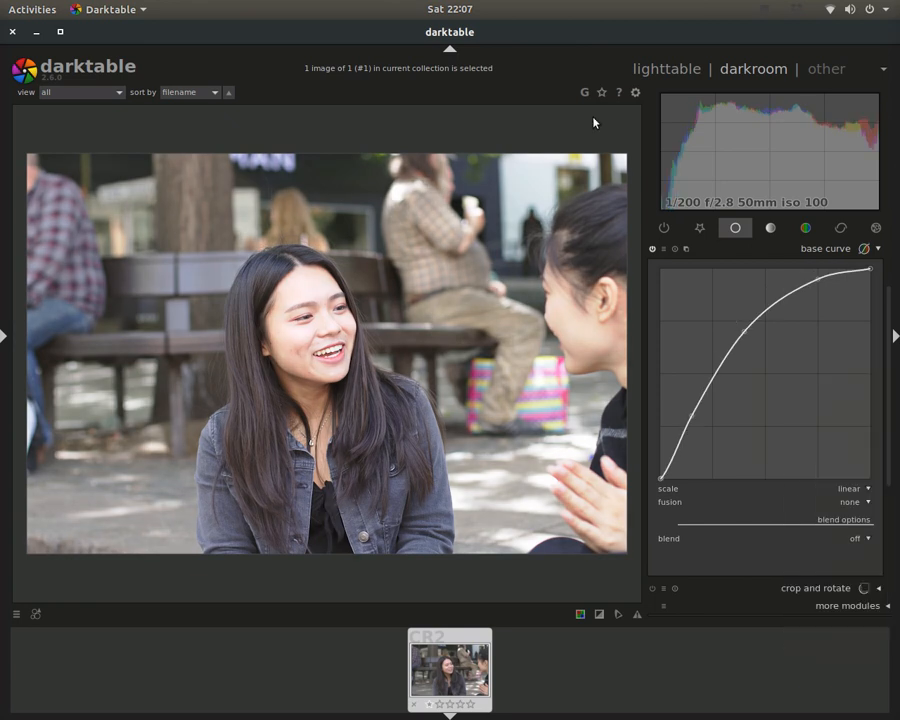
Step: Check the edited photo in the lighttable and return to the darkroom
left_click(654, 72)
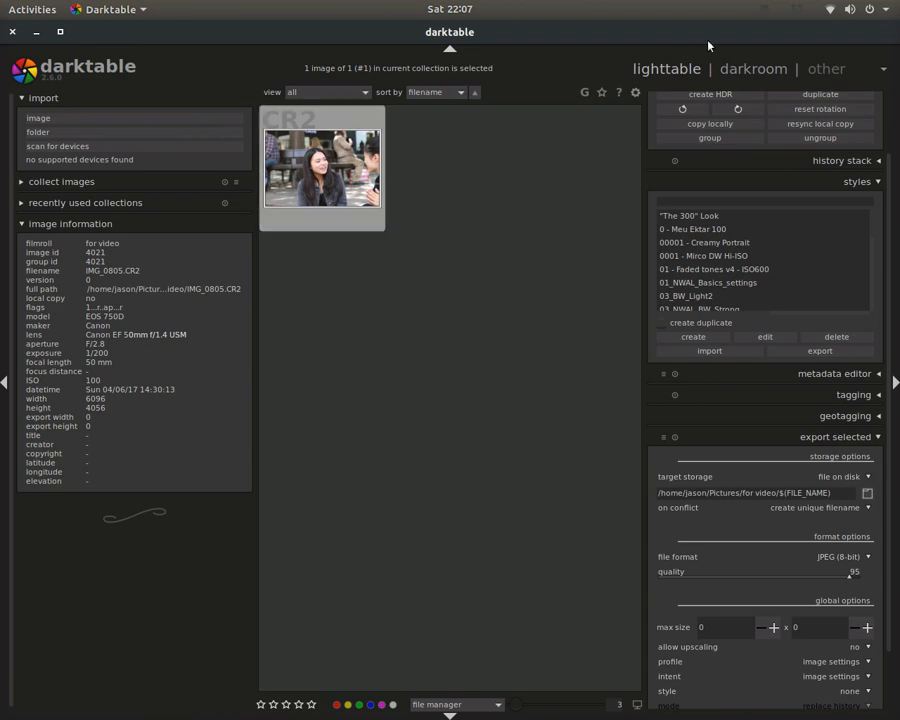
left_click(730, 77)
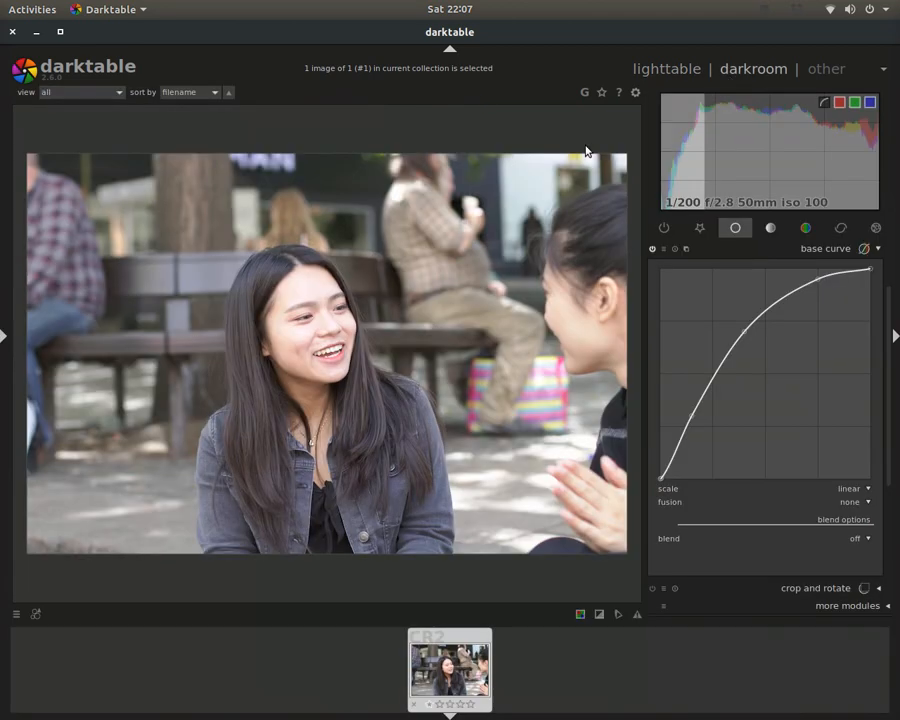
Step: Try the fujifilm like, kodak easyshare like and konica minolta like base curve presets on the photo
right_click(760, 383)
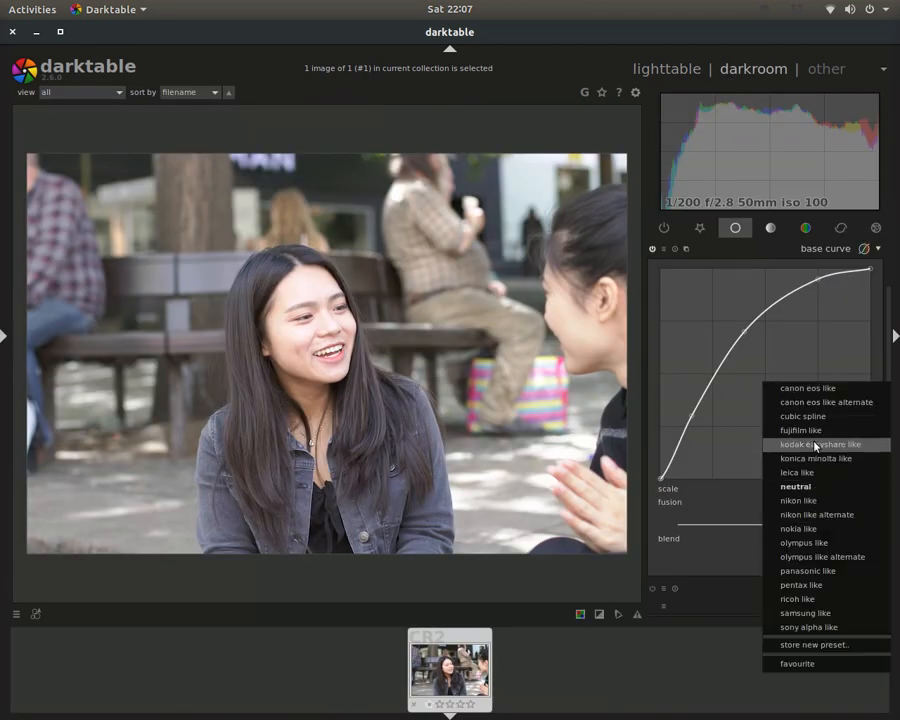
left_click(813, 431)
right_click(785, 414)
left_click(735, 476)
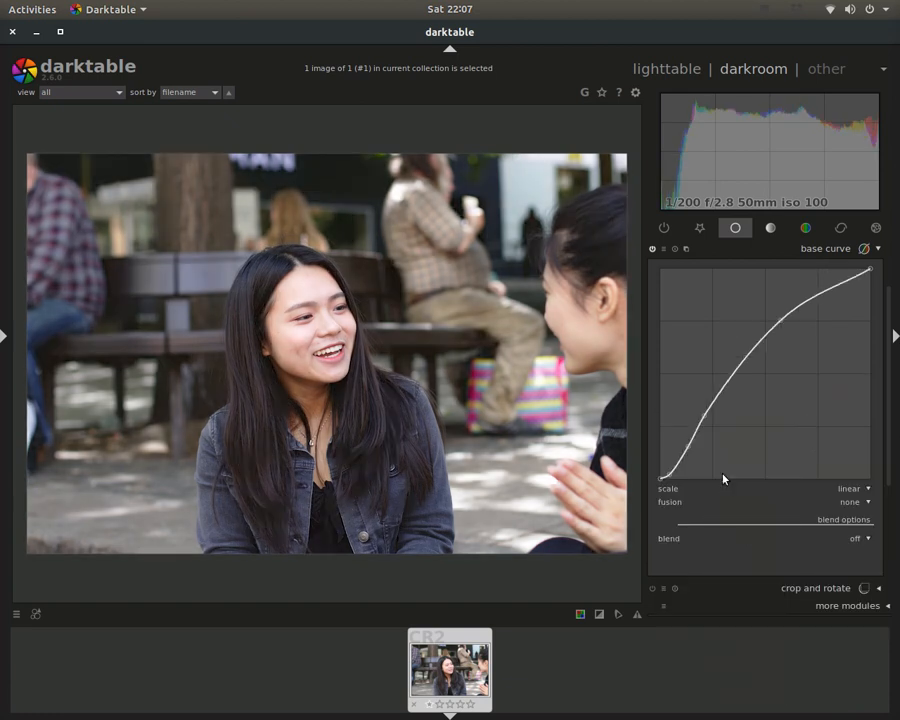
right_click(777, 440)
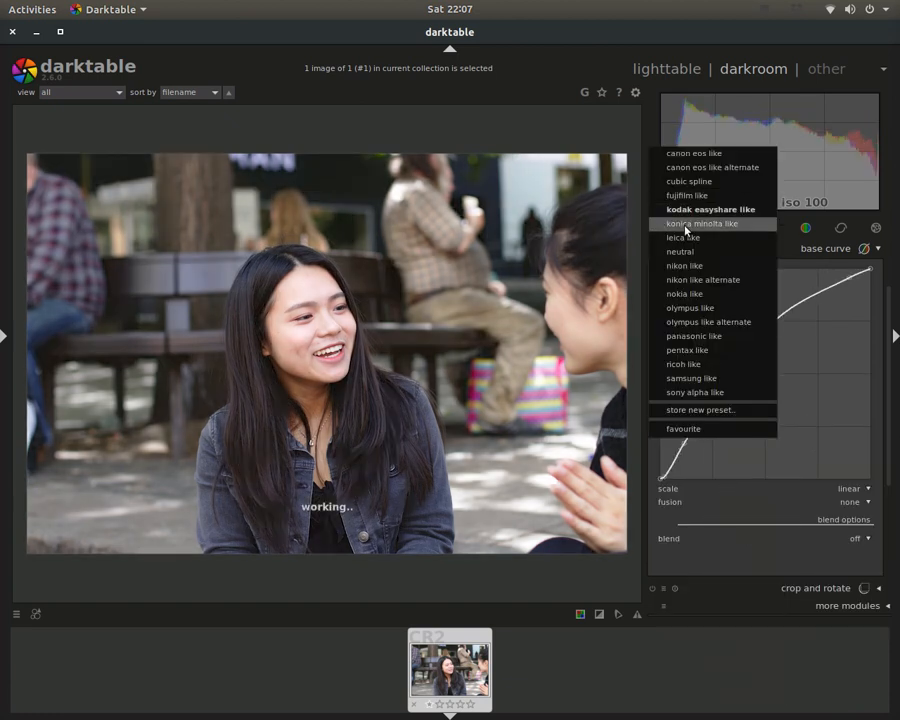
left_click(700, 223)
Step: Try the neutral, nikon like and nikon like alternate base curve presets on the photo in turn
right_click(785, 415)
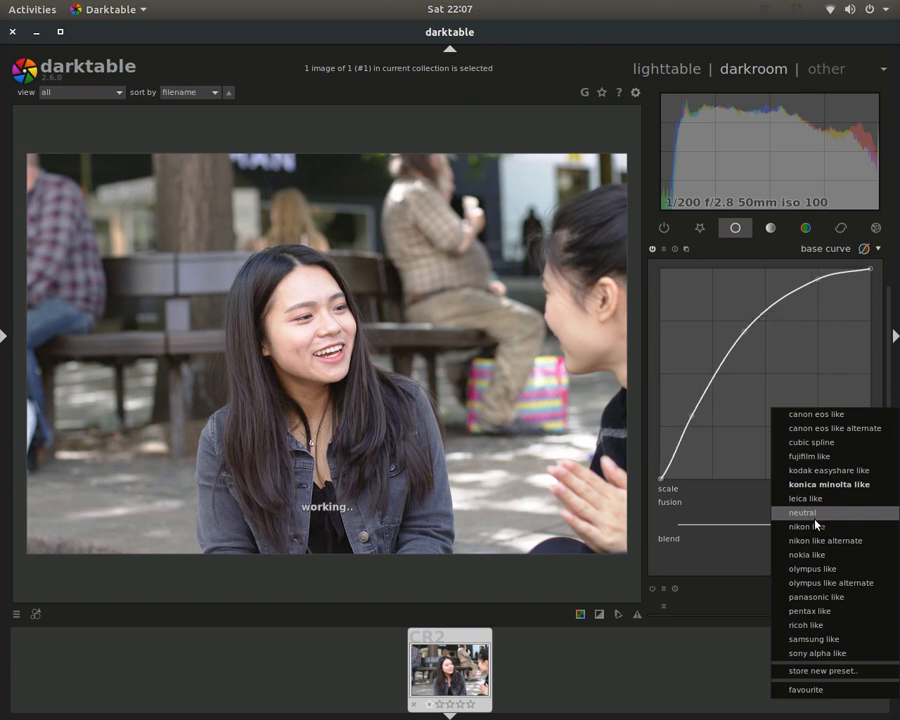
left_click(814, 521)
right_click(780, 437)
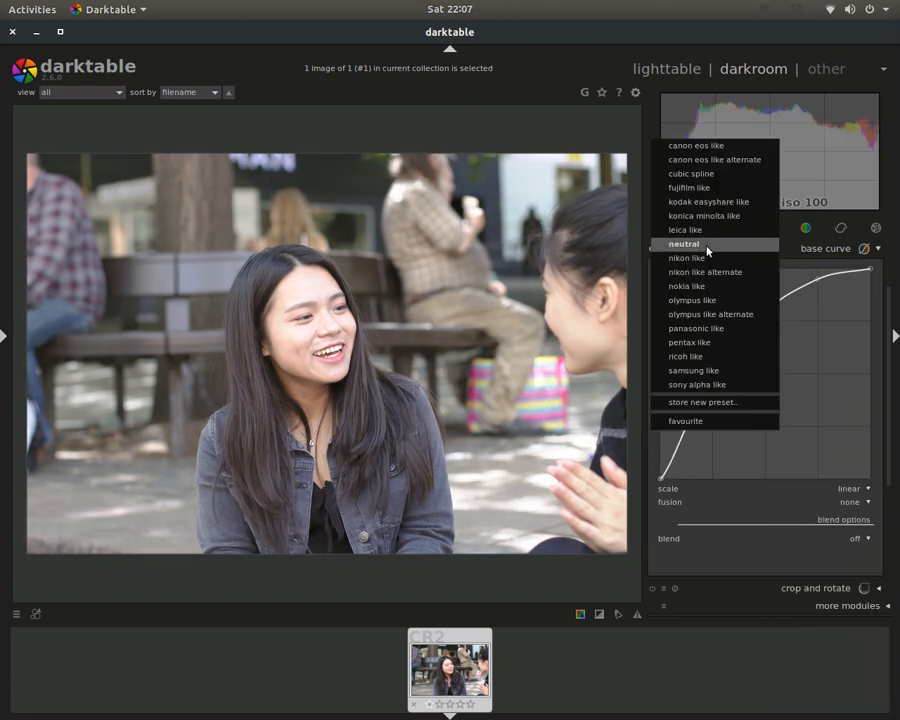
left_click(706, 258)
right_click(805, 399)
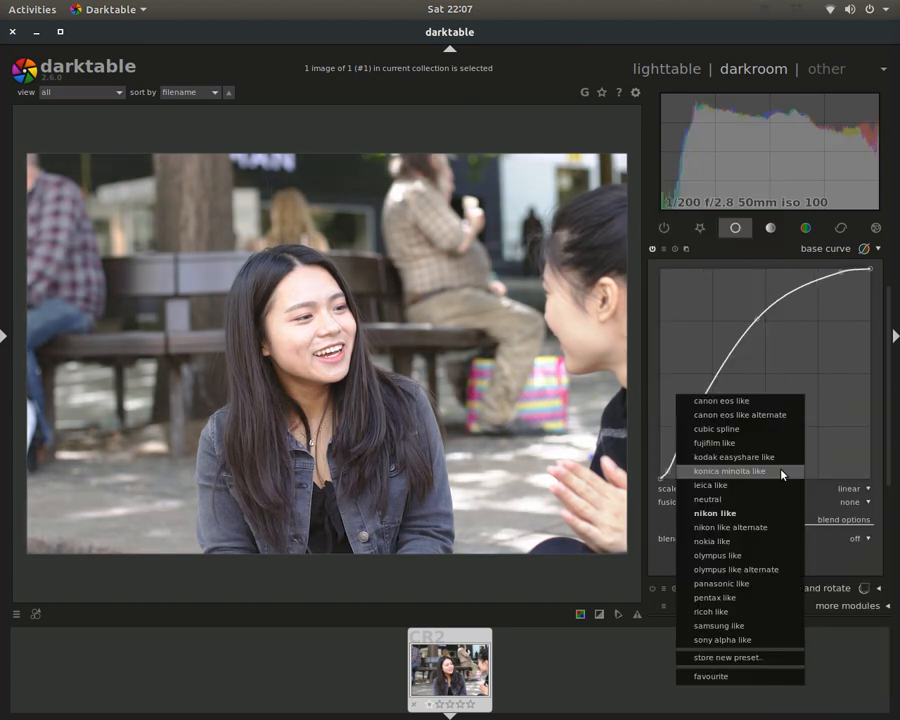
left_click(752, 528)
Step: Try the nokia like, olympus like alternate and pentax like base curve presets on the photo in turn
right_click(741, 455)
left_click(778, 306)
right_click(783, 396)
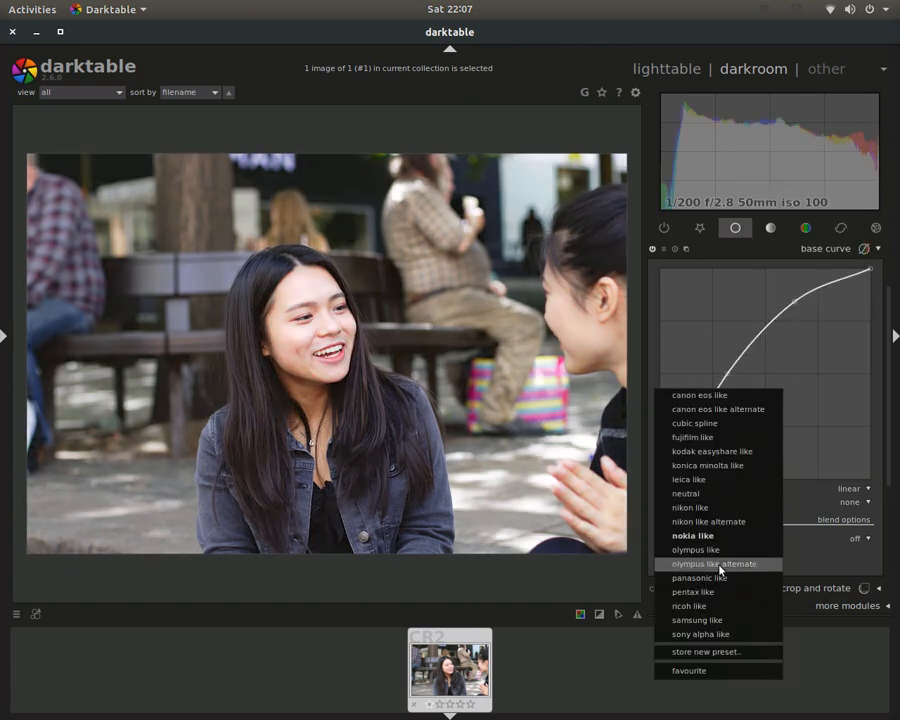
left_click(668, 564)
right_click(729, 441)
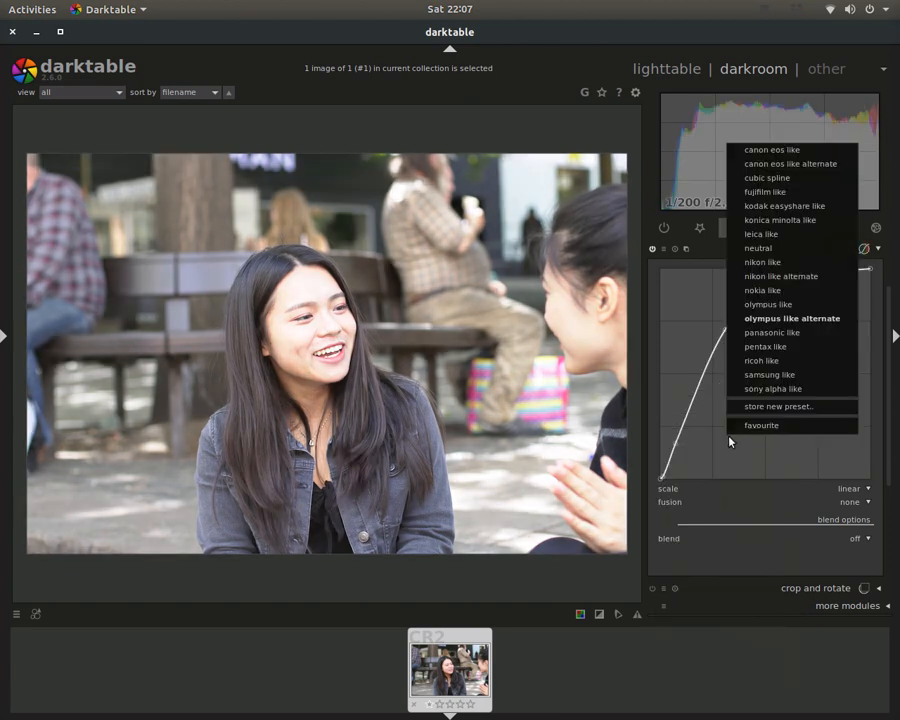
left_click(795, 346)
Step: Try the ricoh like, samsung like, sony alpha like and leica like base curve presets on the photo in turn
right_click(785, 395)
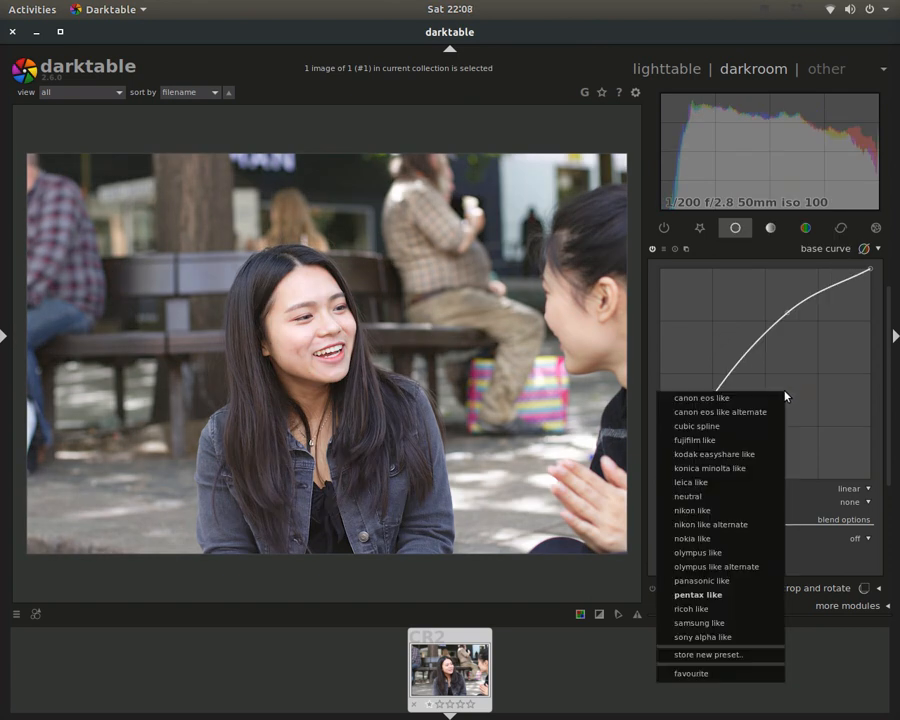
left_click(787, 358)
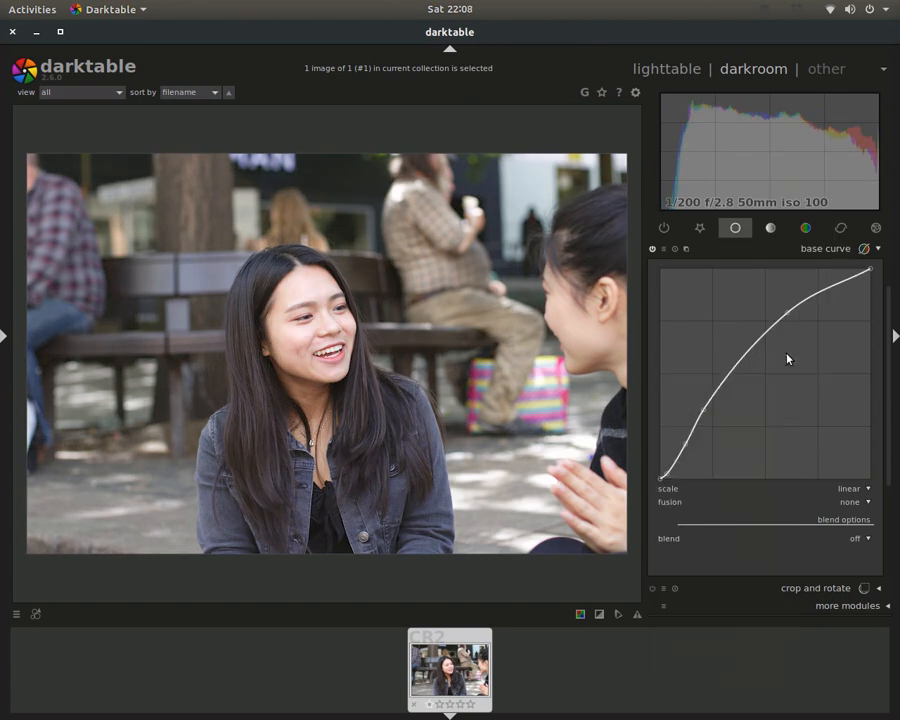
right_click(787, 358)
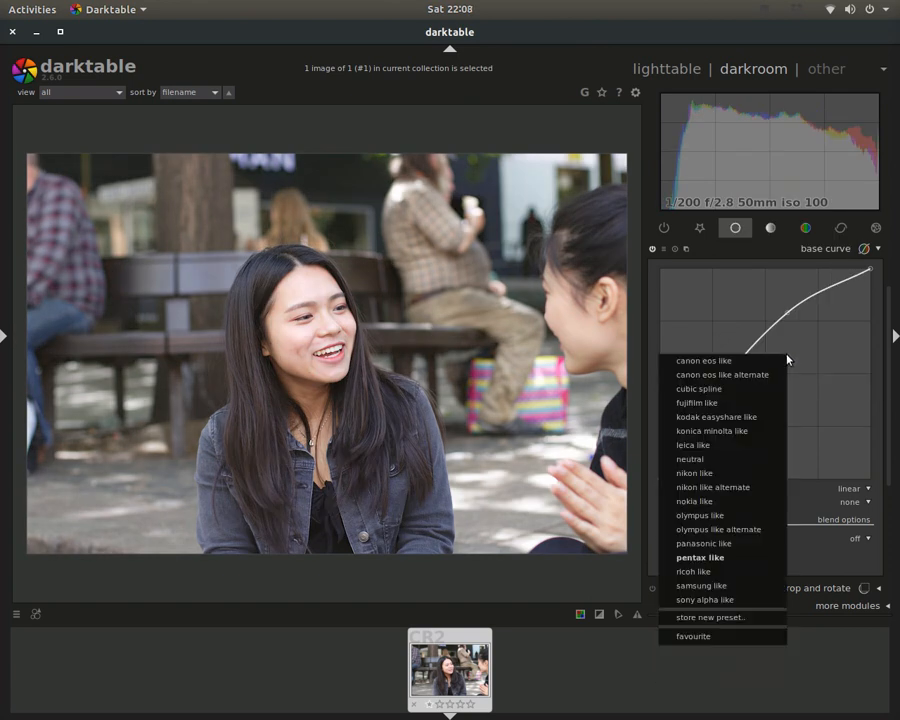
left_click(746, 576)
right_click(790, 460)
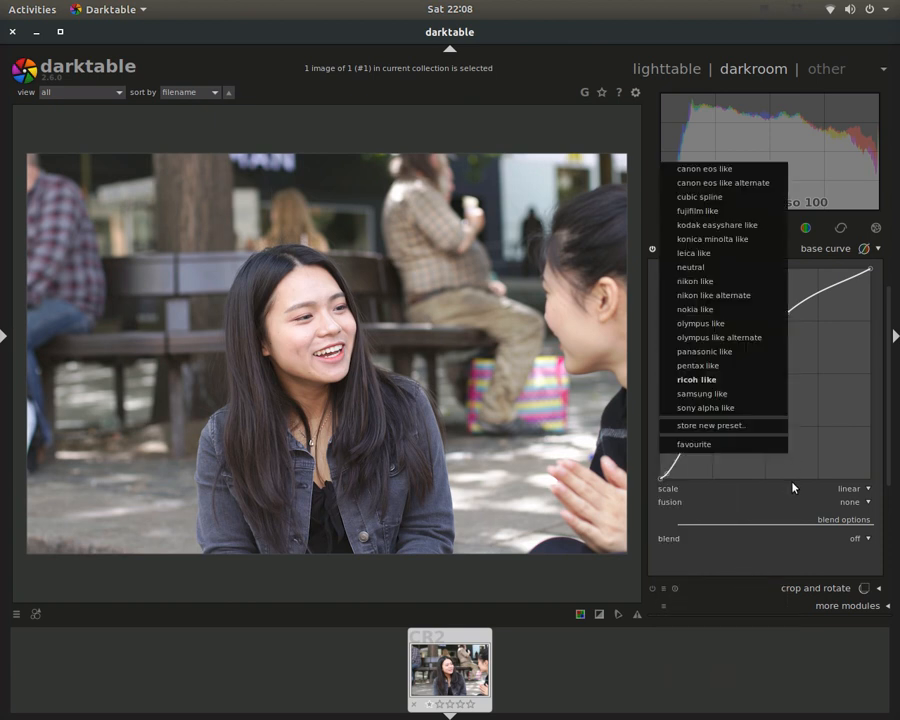
left_click(736, 396)
right_click(736, 396)
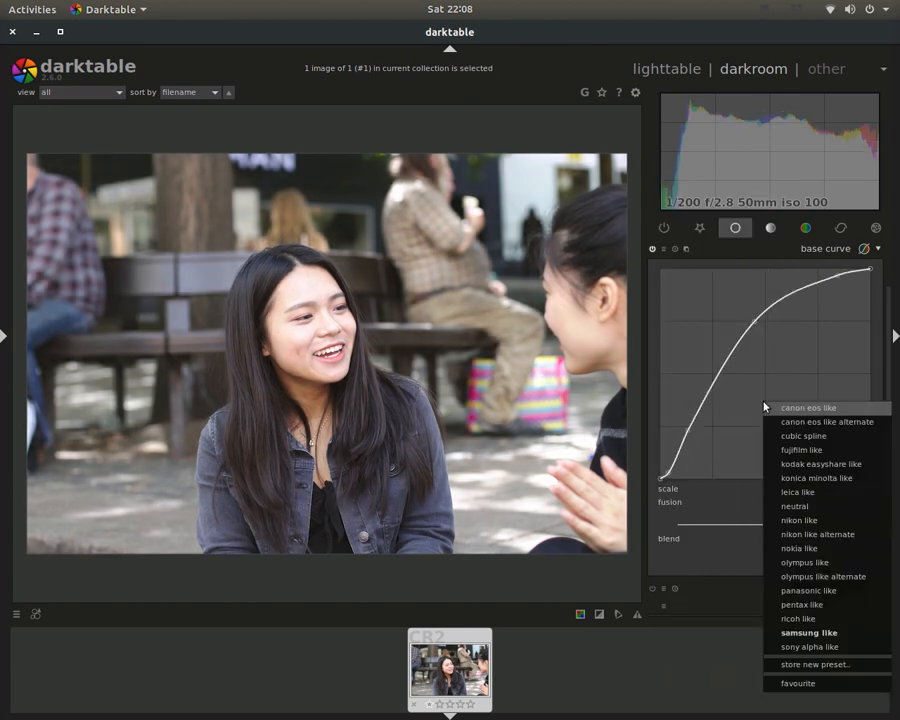
left_click(800, 645)
right_click(663, 428)
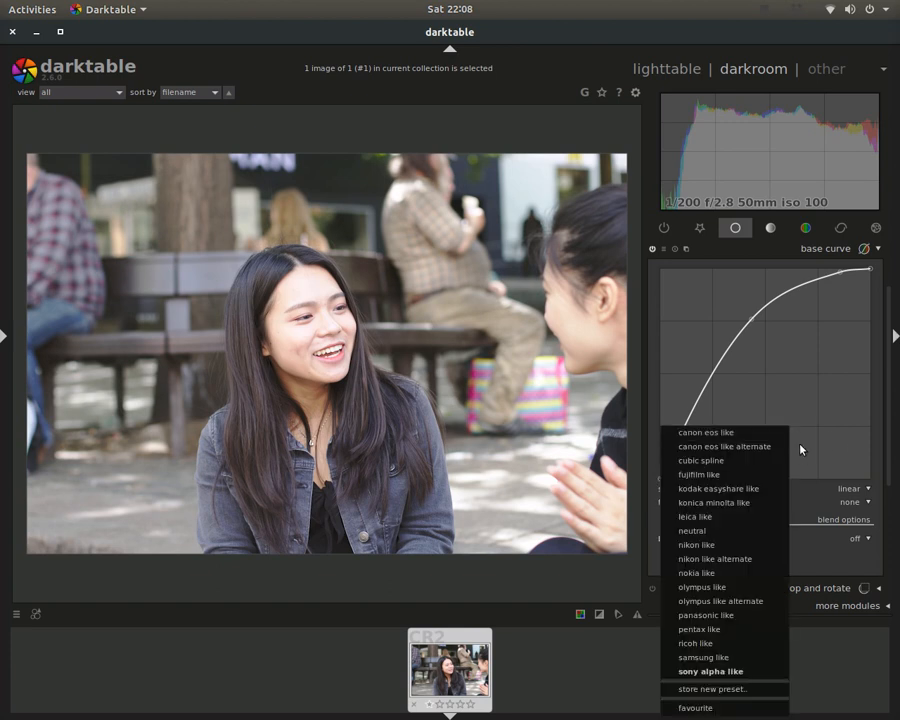
left_click(700, 516)
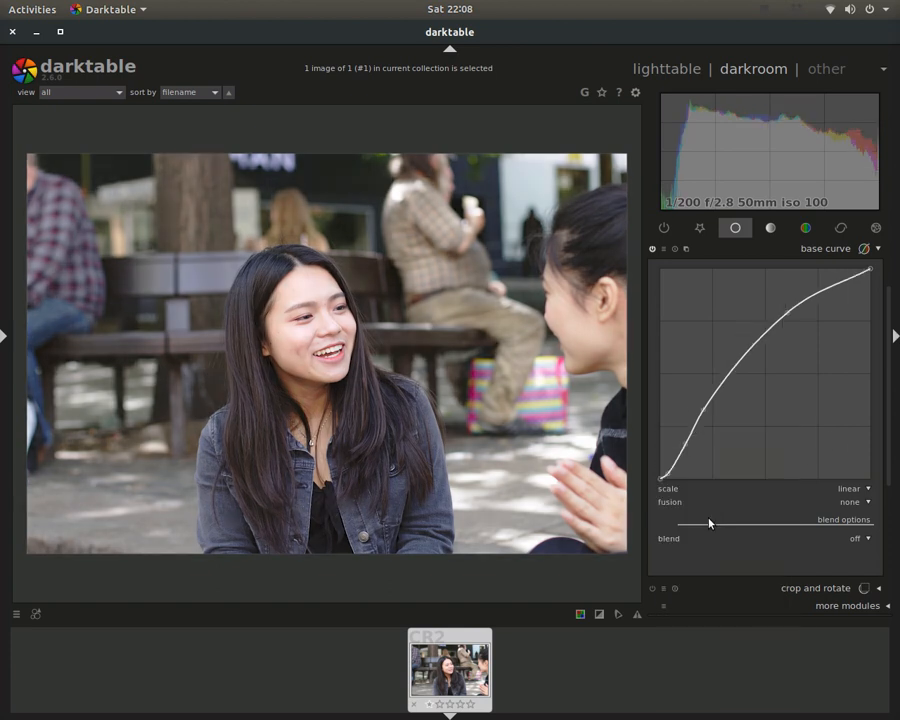
Step: Apply the canon eos like alternate base curve preset to the photo and collapse the base curve module
right_click(775, 429)
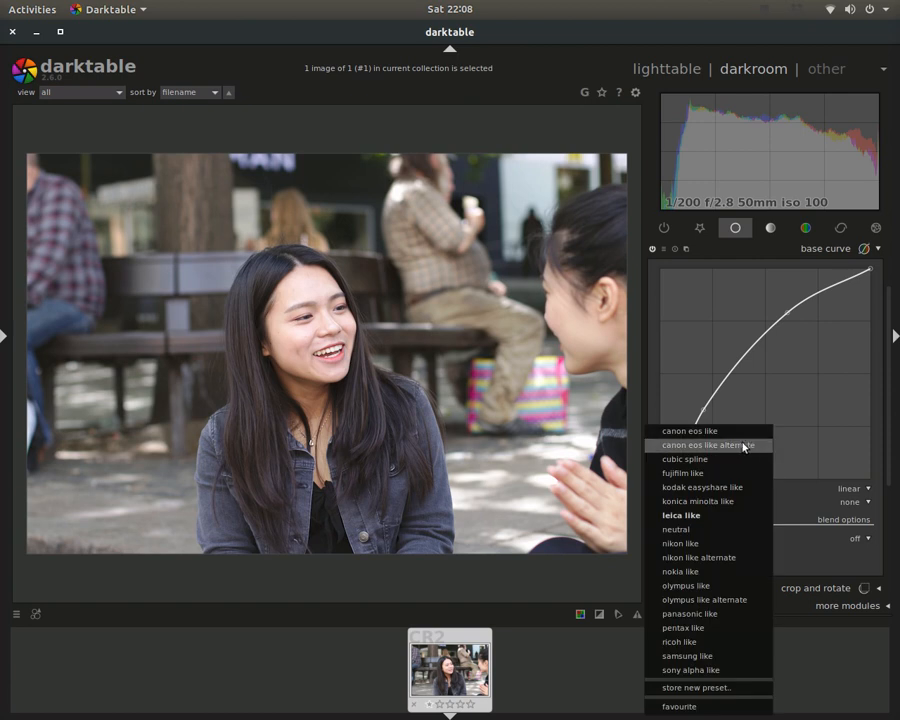
left_click(706, 442)
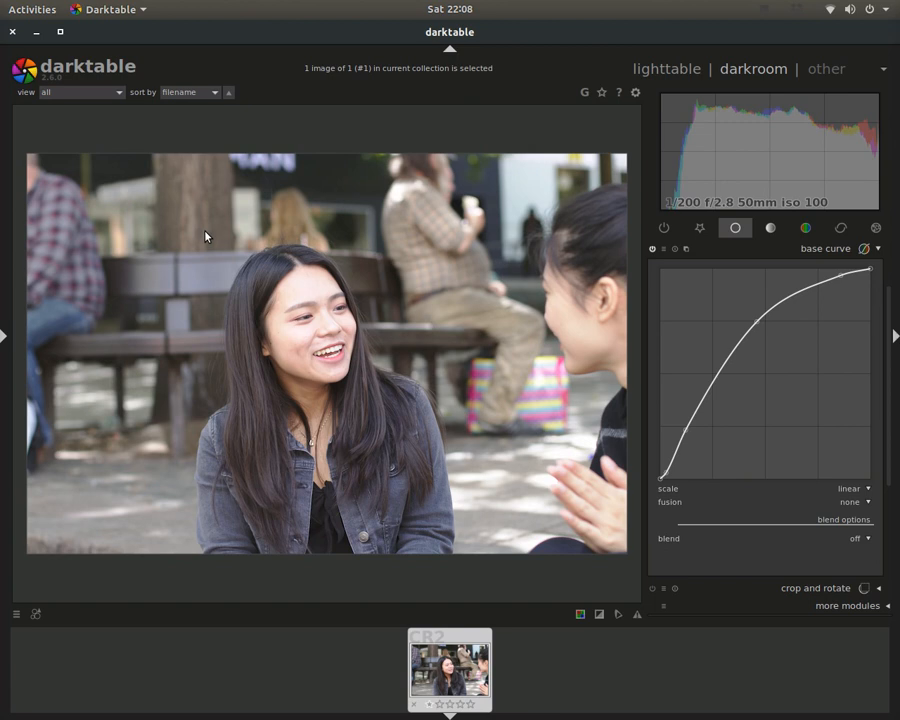
left_click(823, 250)
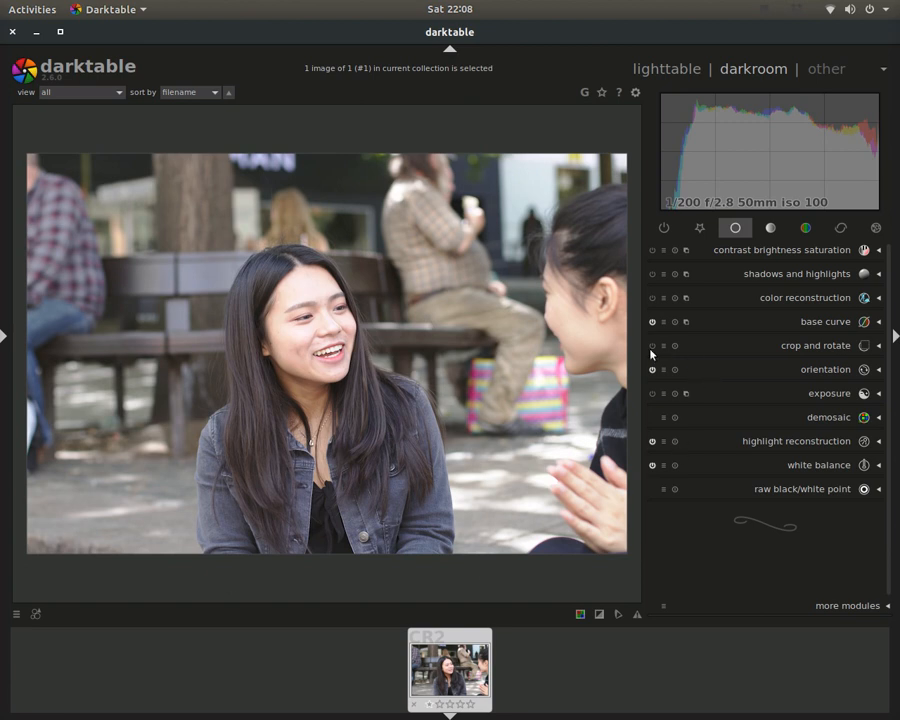
Step: Look through the modules in the tone, color, correction and effects groups, ending on the correction group
left_click(769, 234)
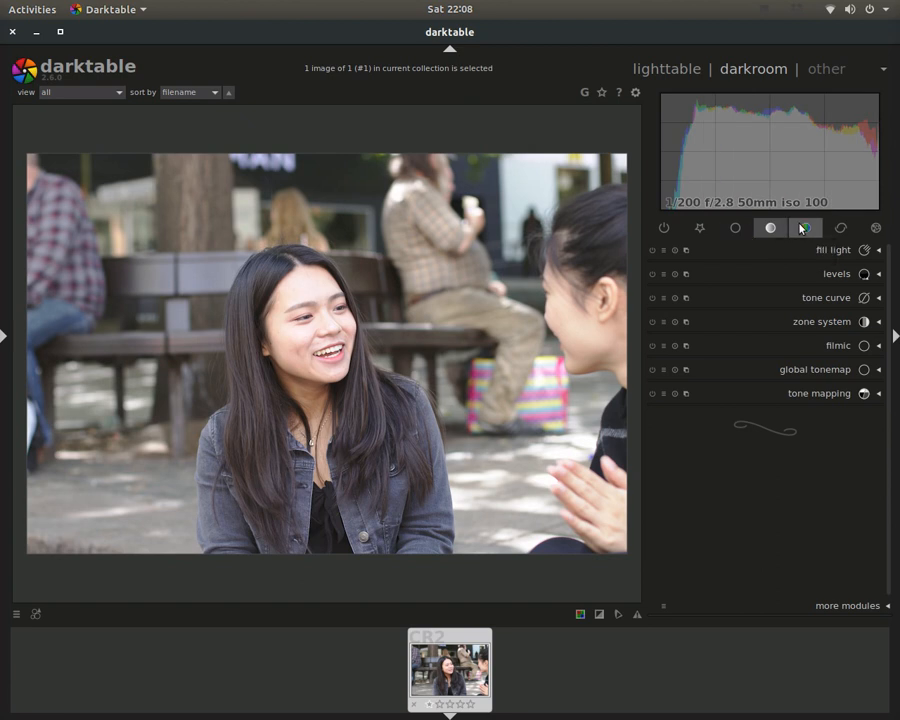
left_click(801, 229)
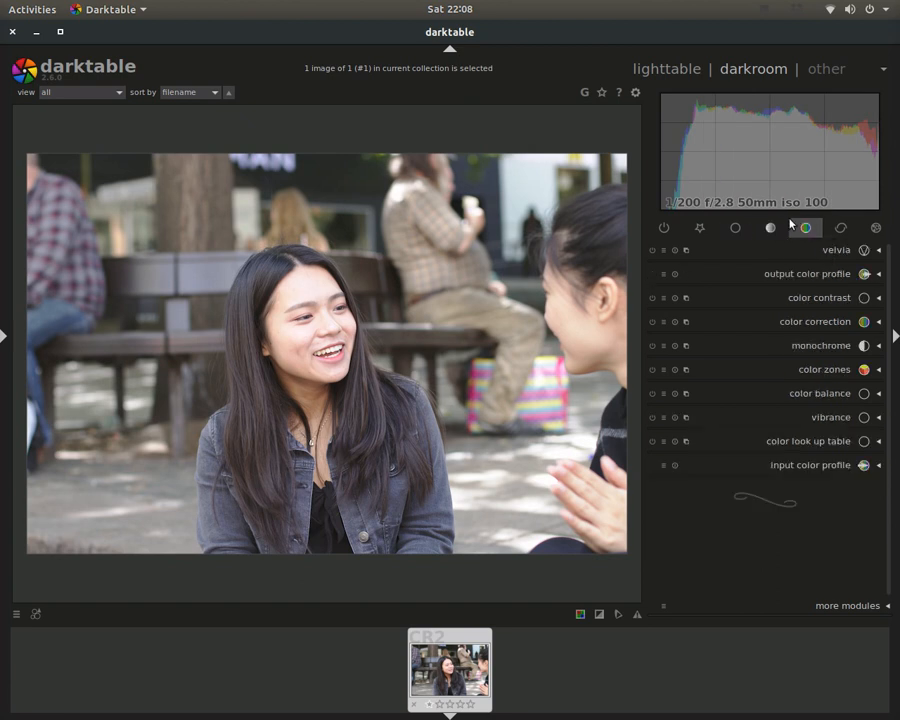
left_click(840, 231)
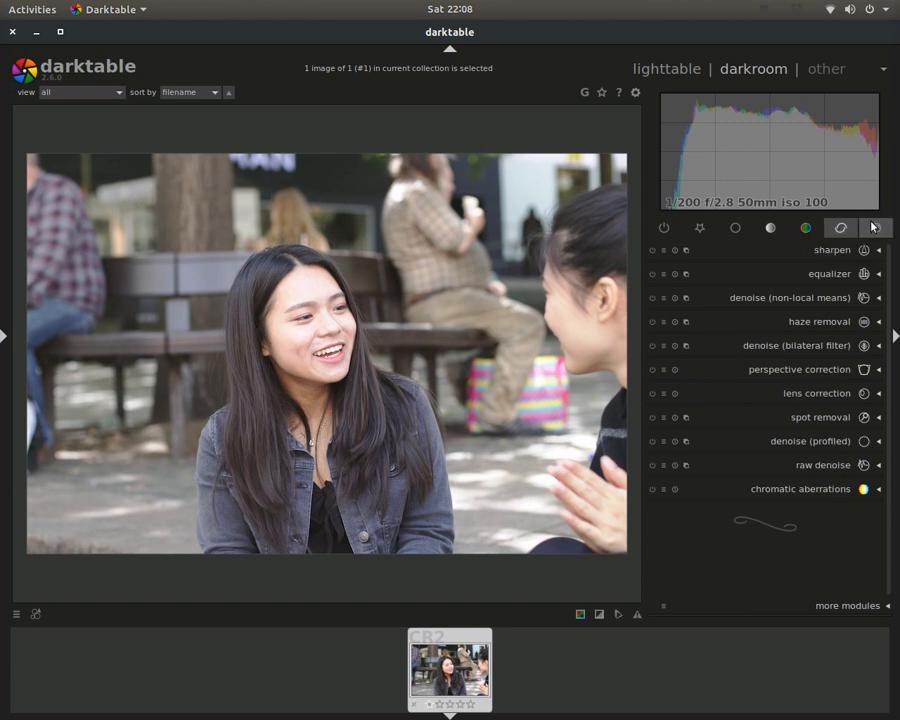
left_click(873, 228)
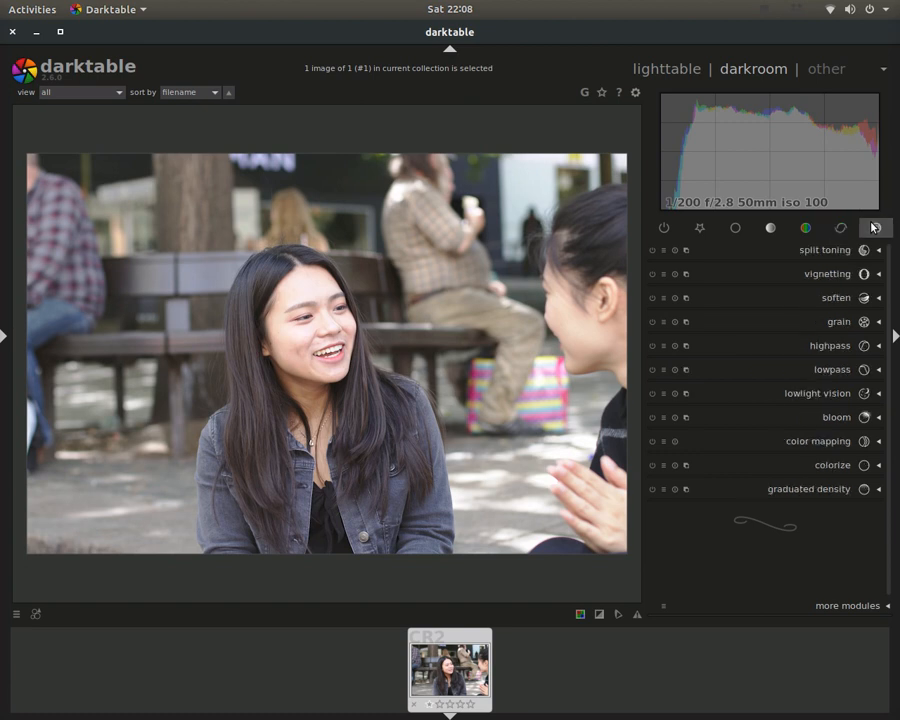
left_click(845, 228)
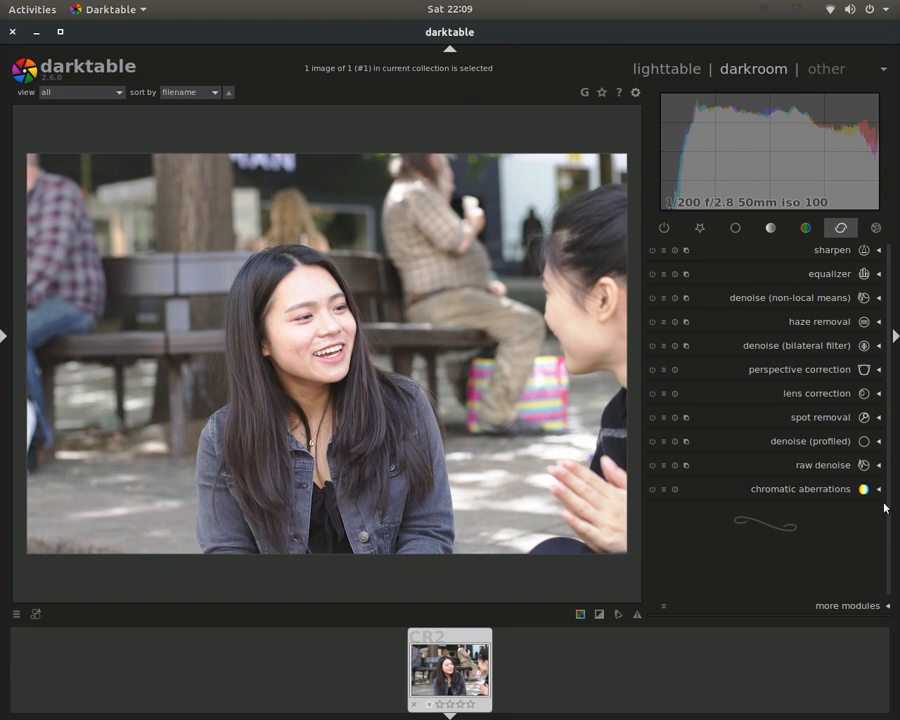
Step: Expand the more modules list and look through the available modules down to zone system
left_click(843, 608)
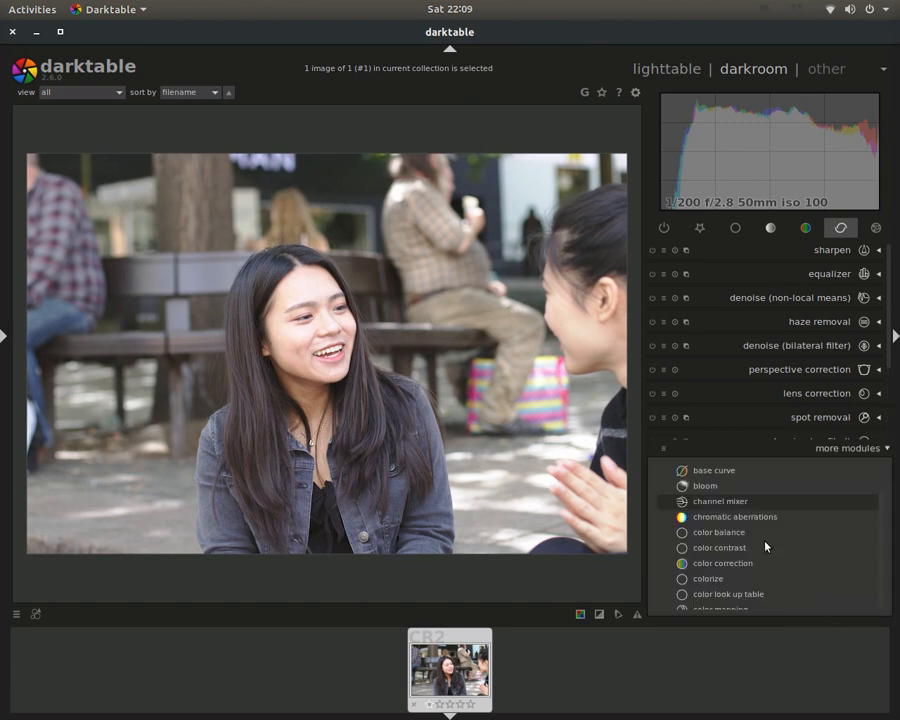
scroll(710, 486, "down", 10)
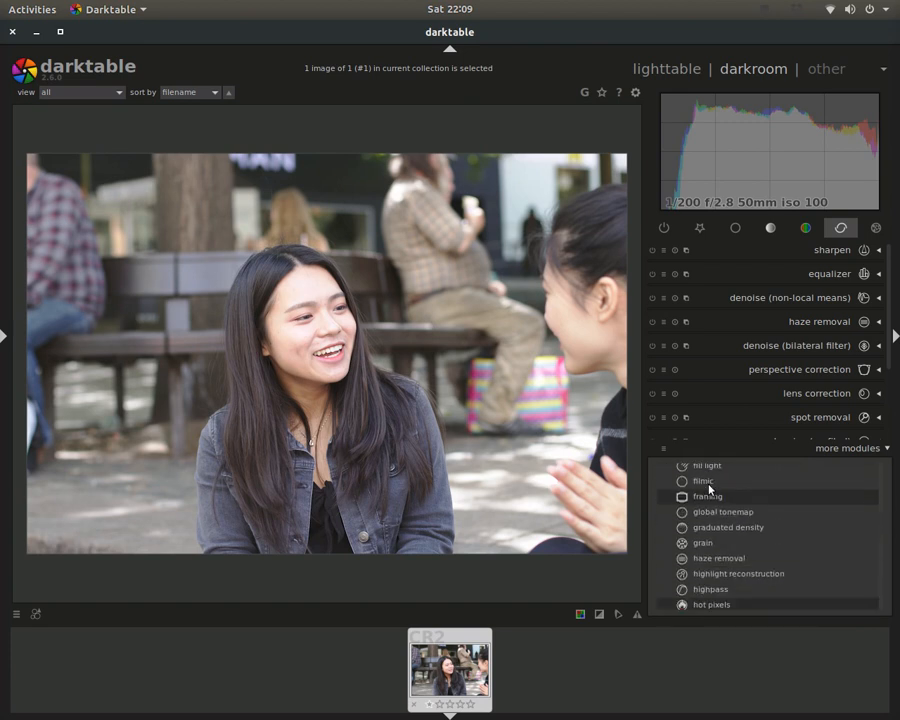
scroll(710, 490, "down", 5)
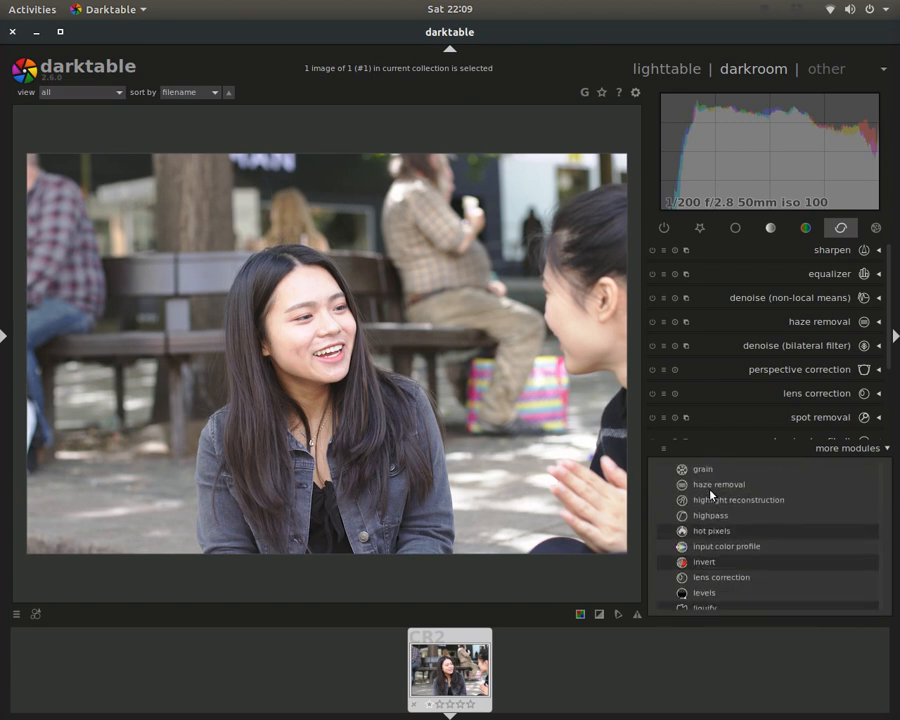
scroll(711, 494, "down", 3)
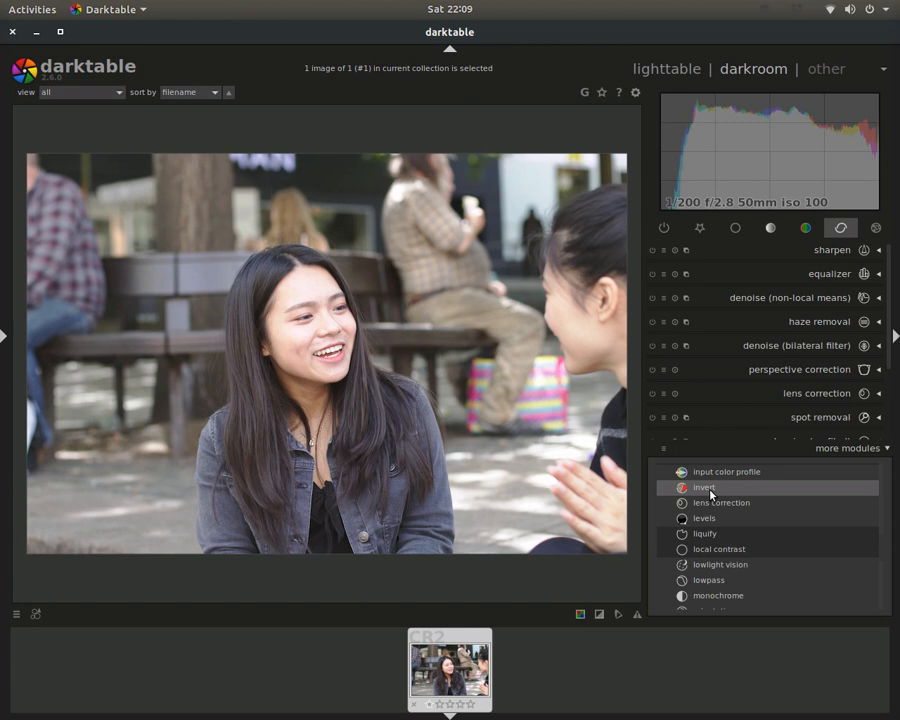
scroll(729, 548, "down", 6)
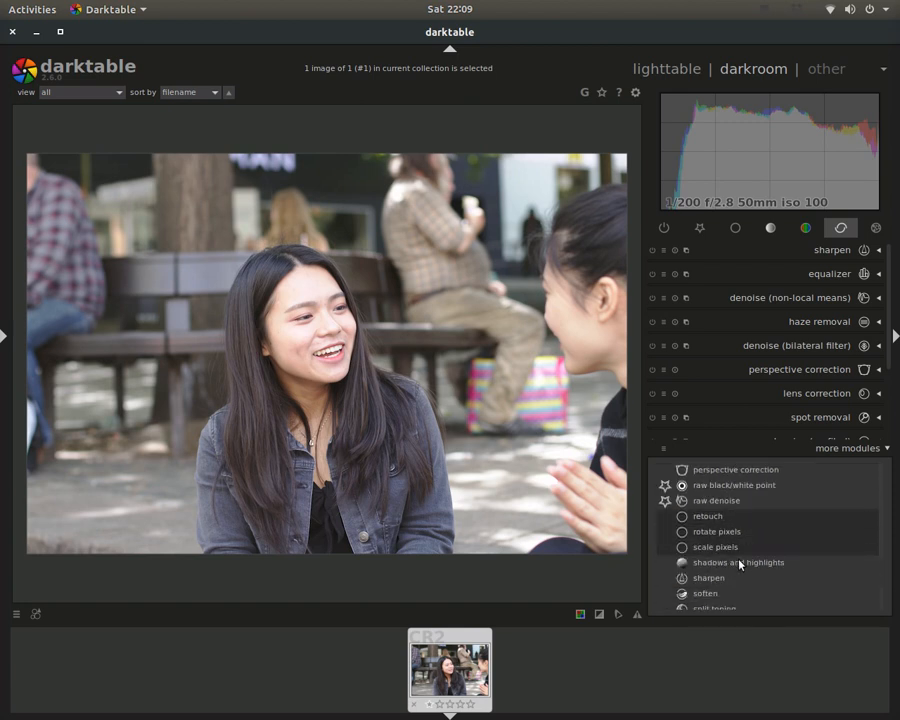
scroll(716, 534, "down", 5)
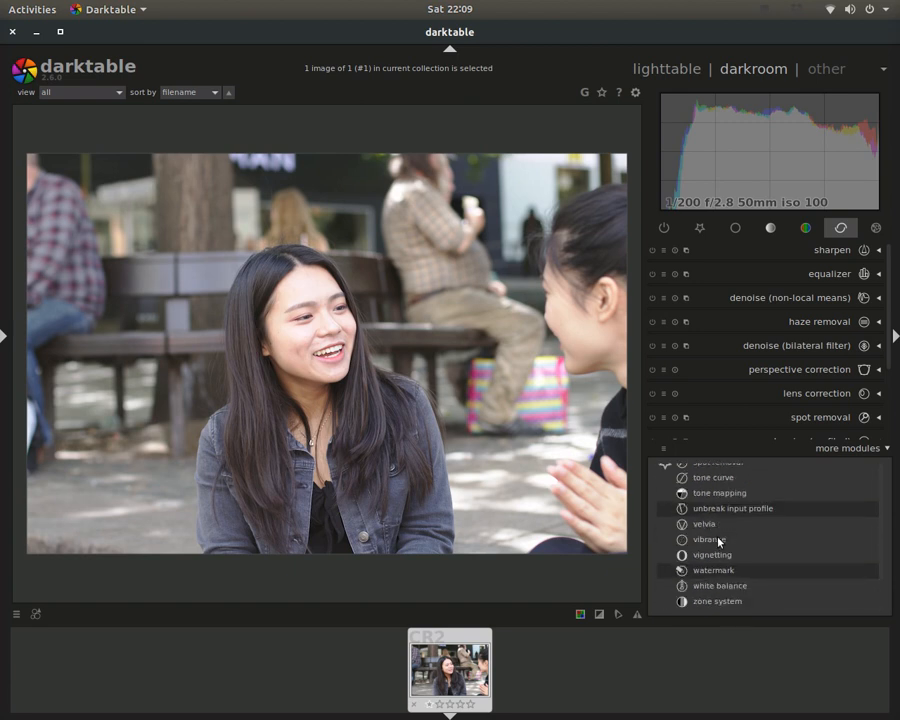
scroll(706, 541, "up", 2)
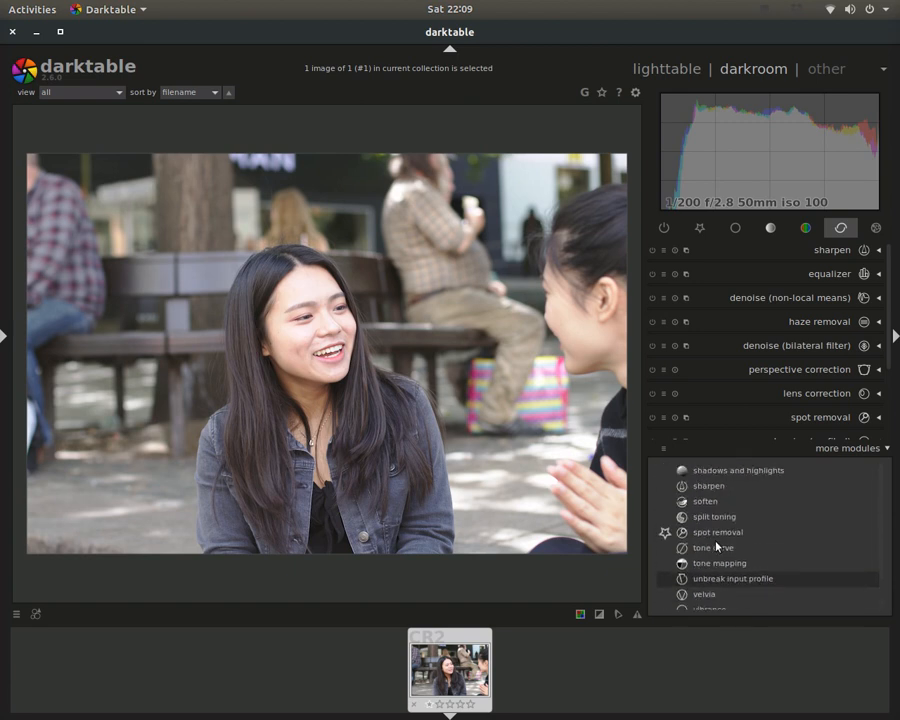
Step: Cycle split toning twice through its favourite, hidden and shown states in the more modules list
left_click(712, 518)
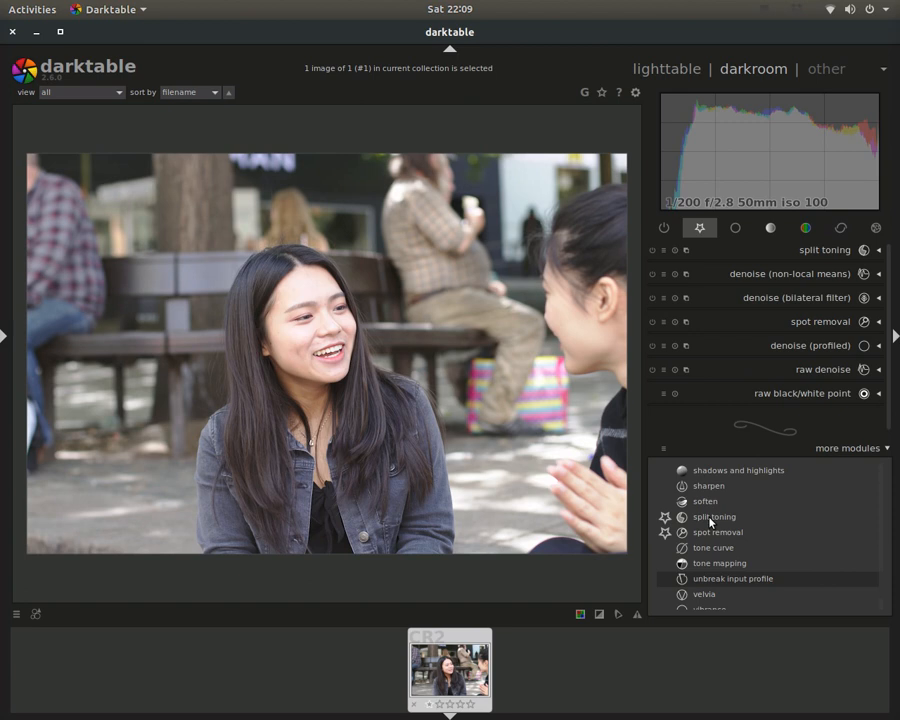
left_click(710, 518)
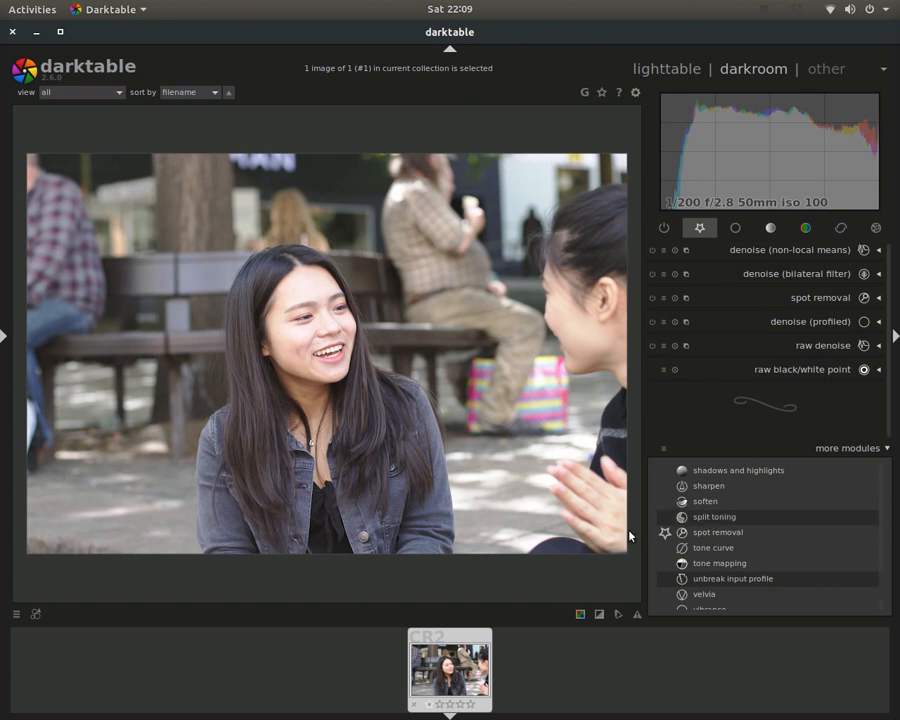
left_click(710, 518)
left_click(718, 518)
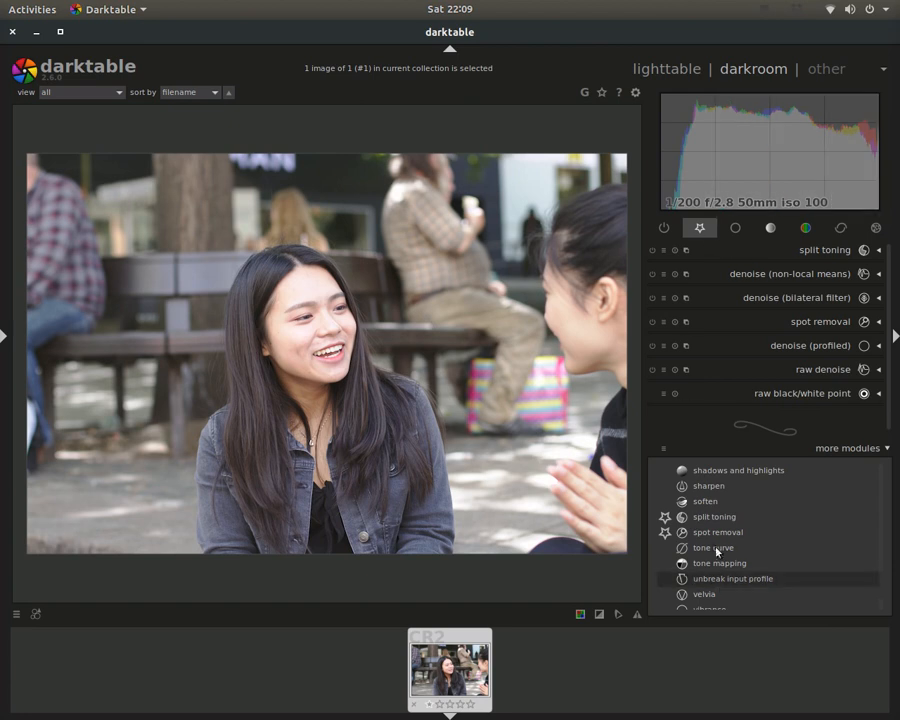
left_click(715, 519)
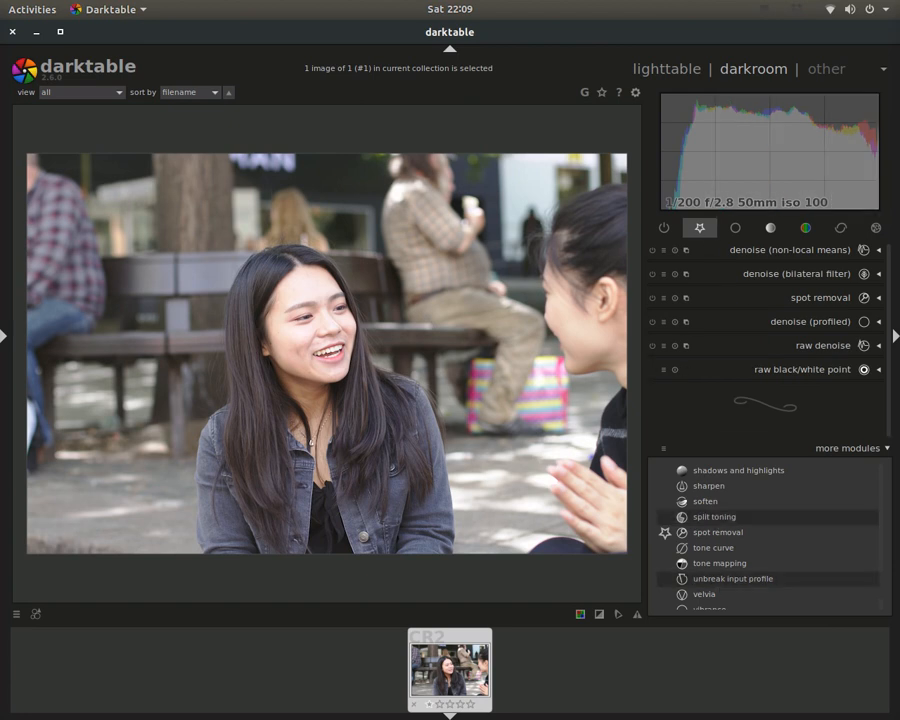
left_click(713, 518)
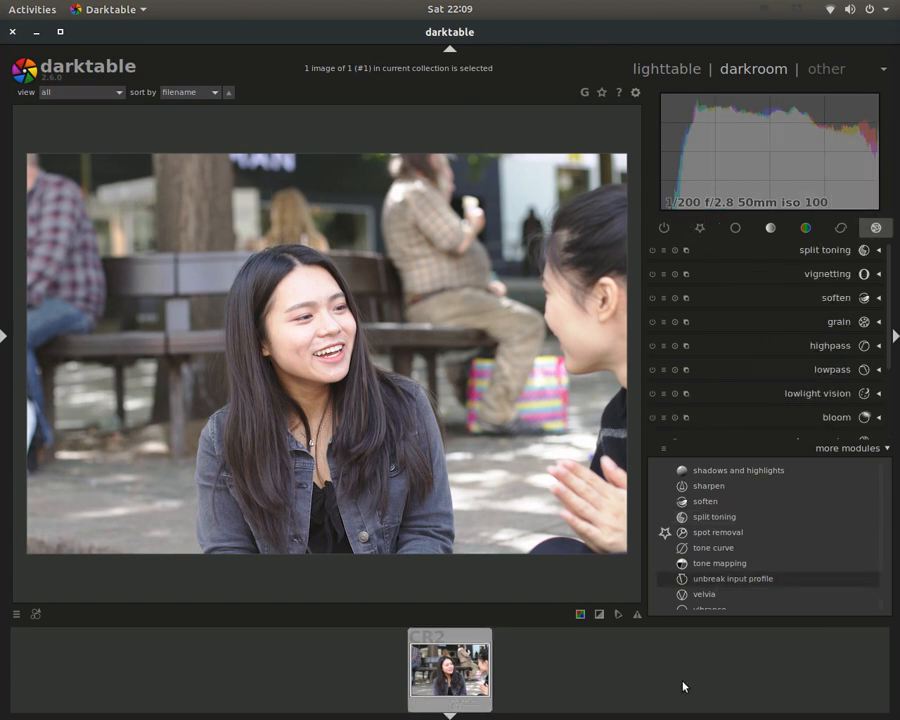
Step: Collapse the more modules list and switch on crop and rotate in the basic group
left_click(846, 449)
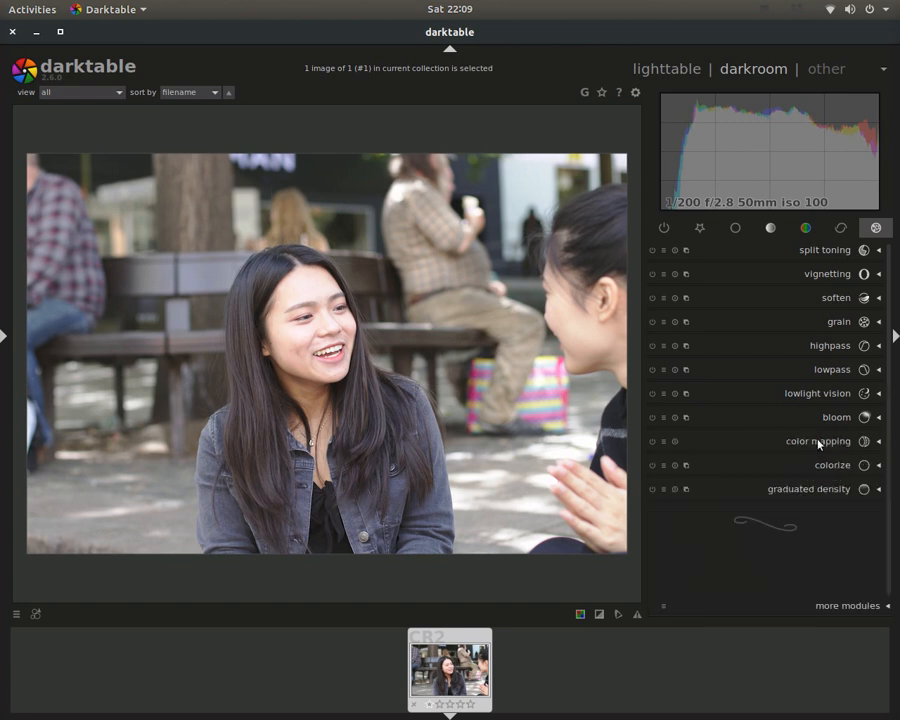
left_click(736, 228)
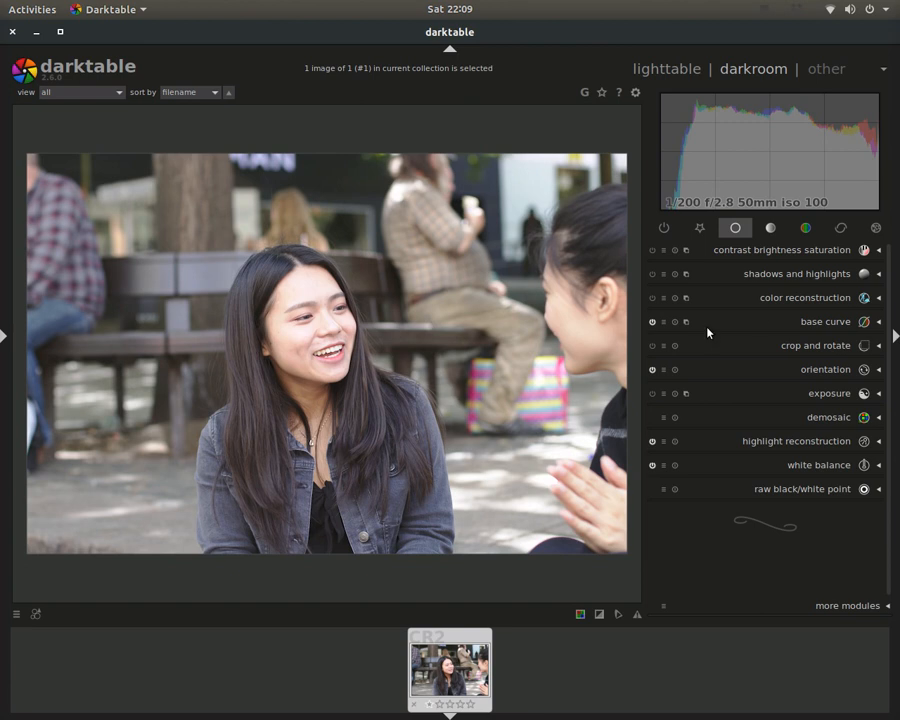
left_click(652, 347)
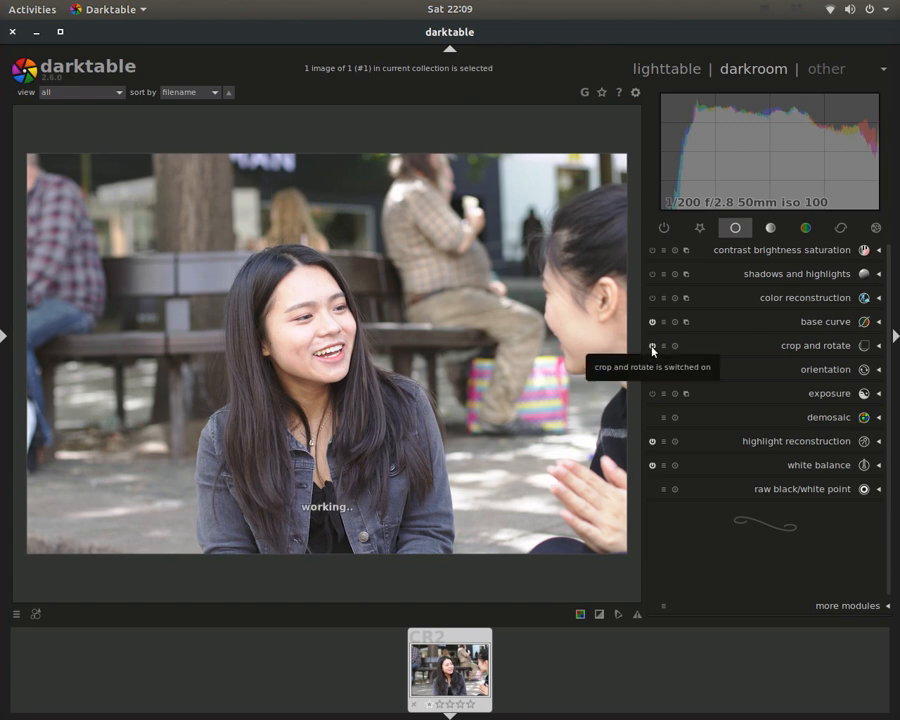
Step: Crop the image in freehand aspect from its right edge so the second woman is cut out, and apply the crop
left_click(810, 347)
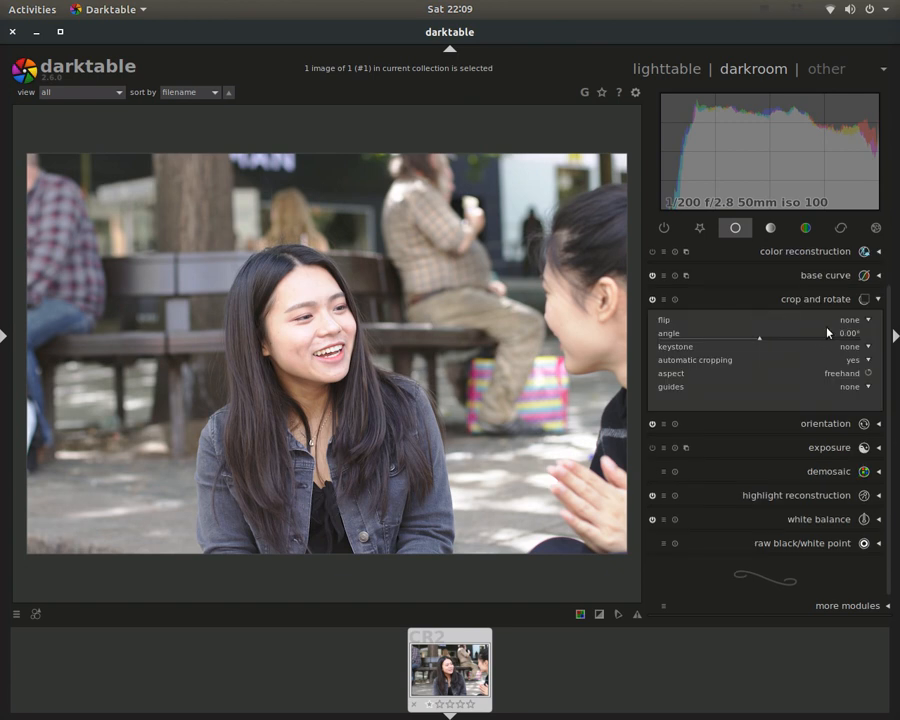
left_click(851, 321)
left_click_drag(605, 322, 473, 328)
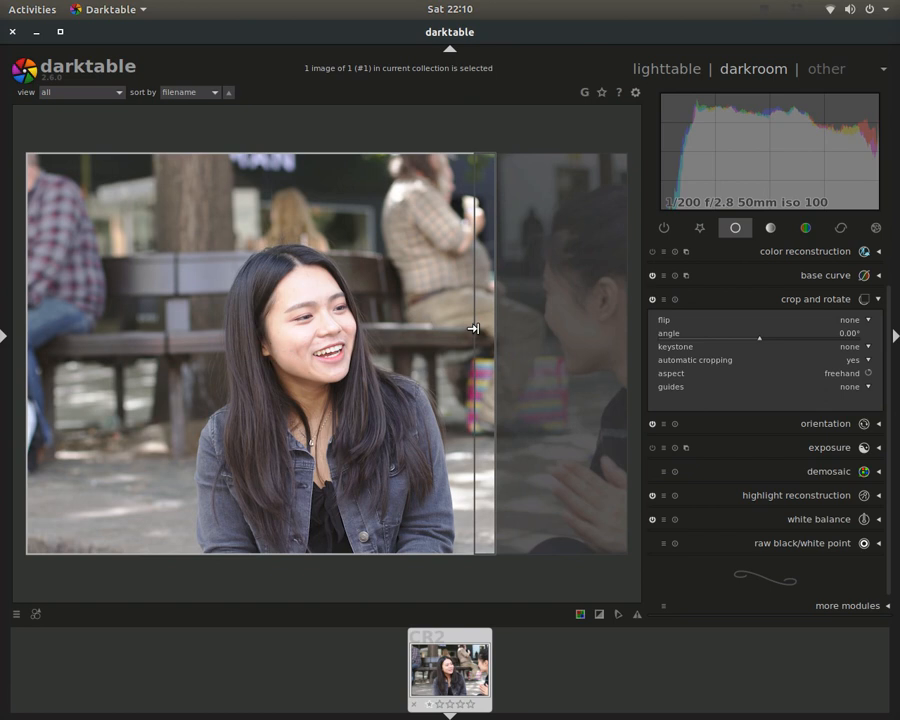
double_click(304, 348)
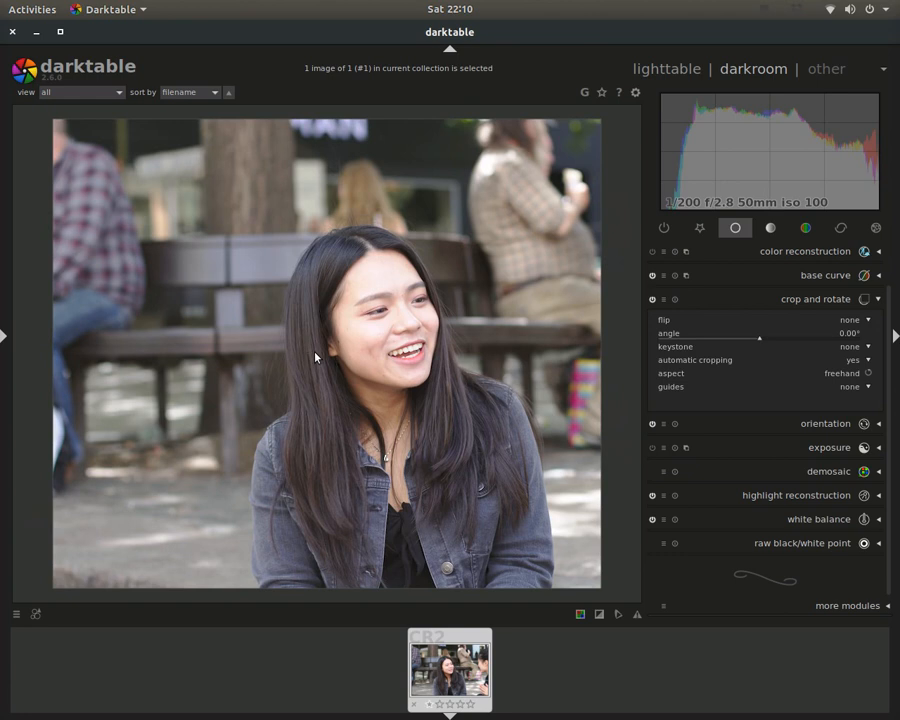
left_click(806, 305)
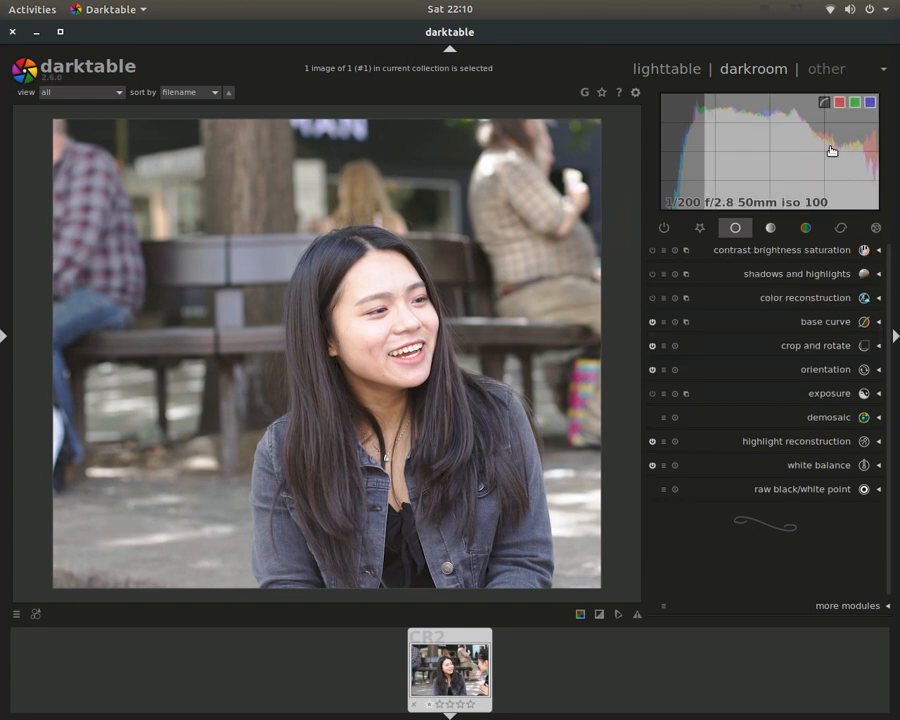
Step: Lower the exposure to about -0.37 EV directly on the histogram and check the image with the over/under exposure indicator
left_click_drag(875, 176, 858, 177)
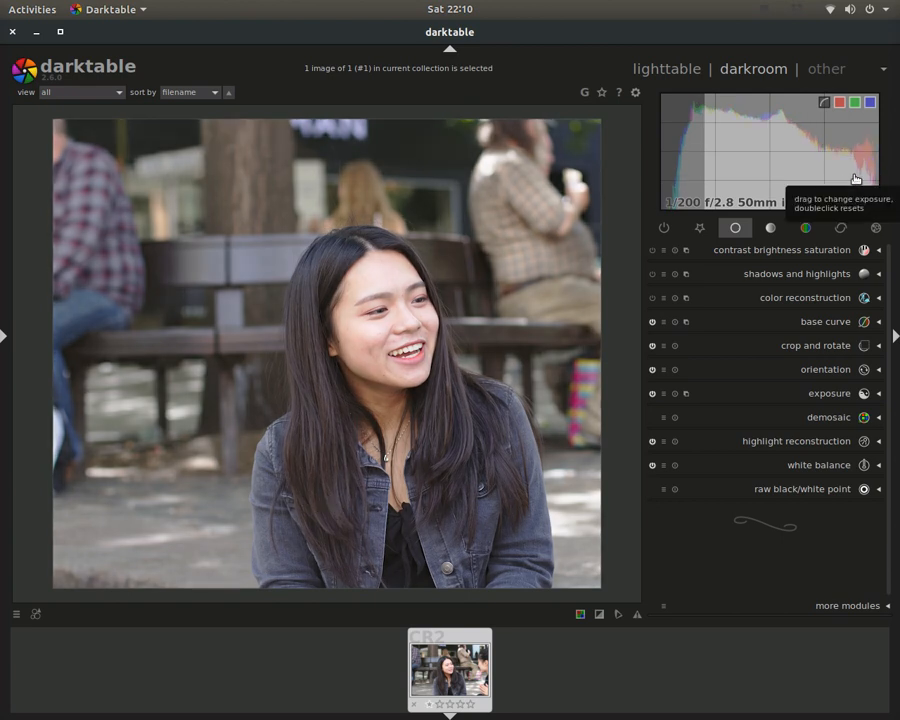
left_click_drag(855, 179, 853, 180)
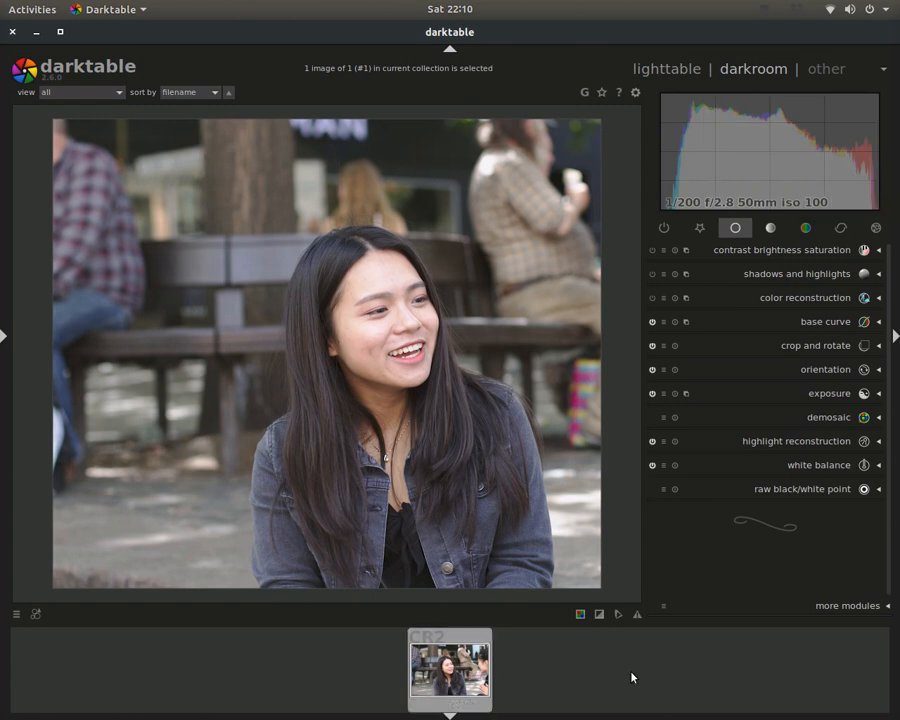
left_click(598, 615)
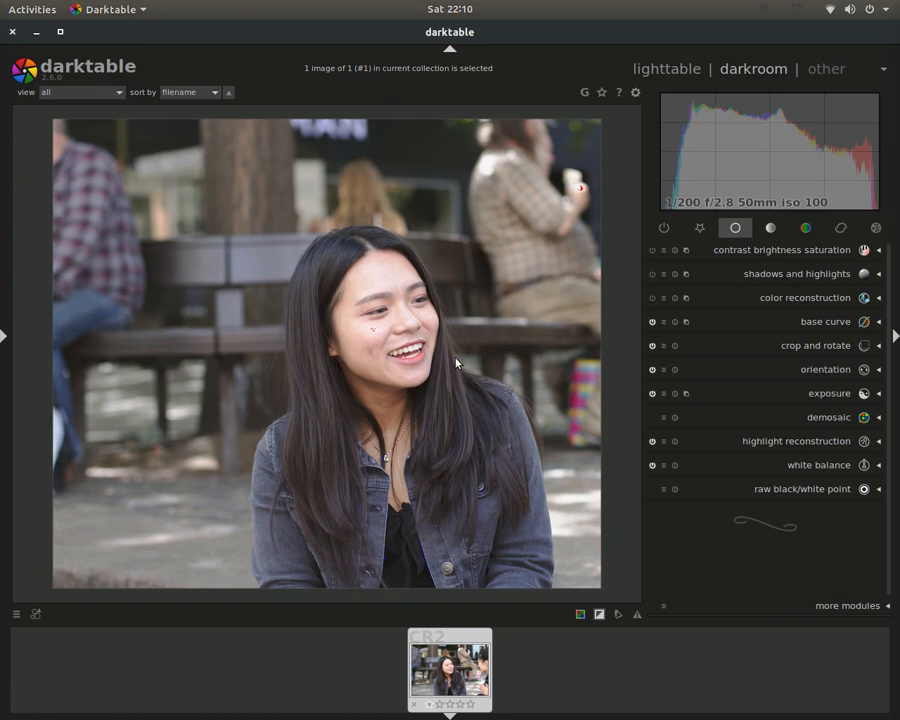
left_click(602, 616)
Step: Try converting the image to black and white with the monochrome module in the color group, and switch the module off again
left_click(757, 252)
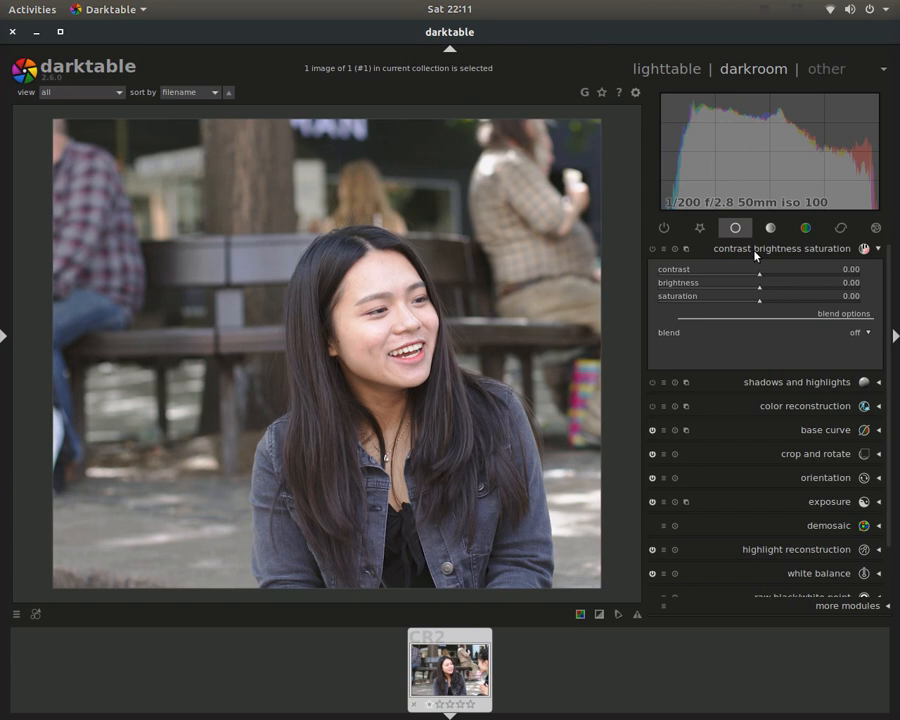
left_click(815, 236)
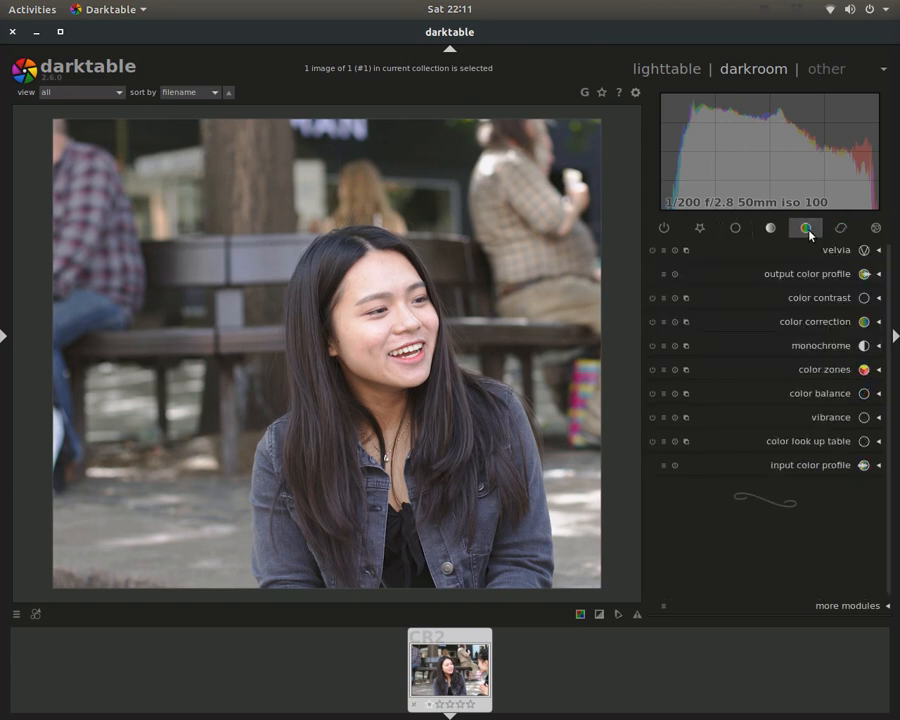
left_click(652, 346)
left_click(775, 350)
left_click_drag(801, 357, 765, 376)
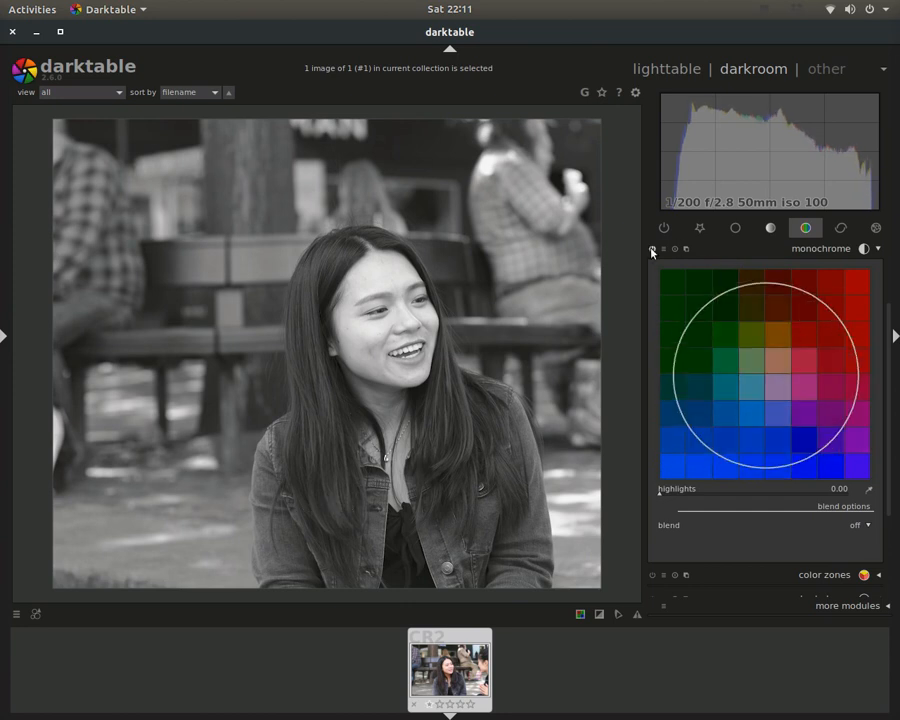
left_click(776, 250)
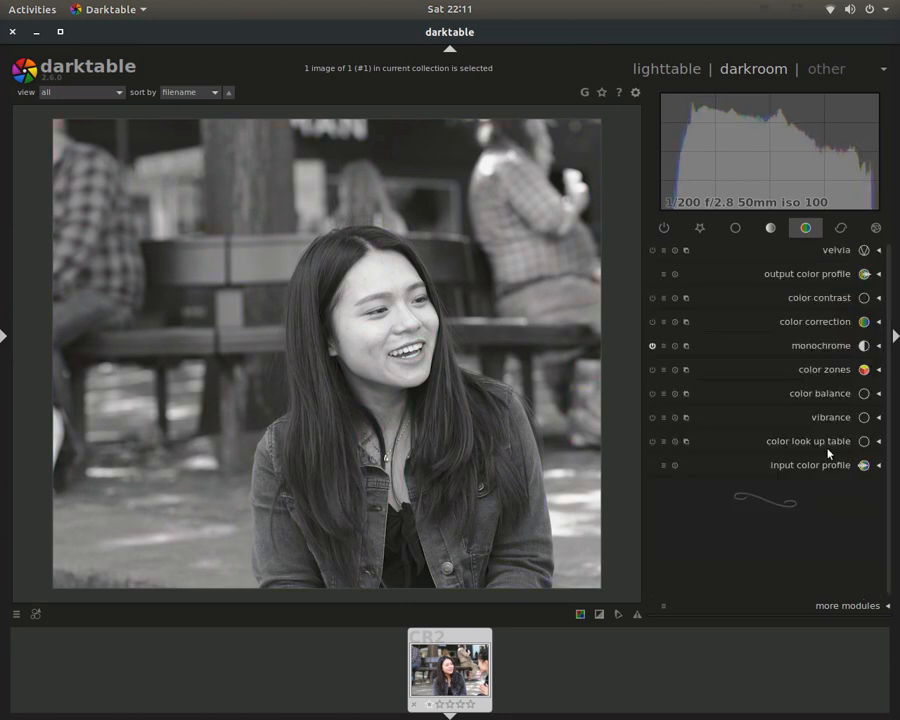
left_click(652, 346)
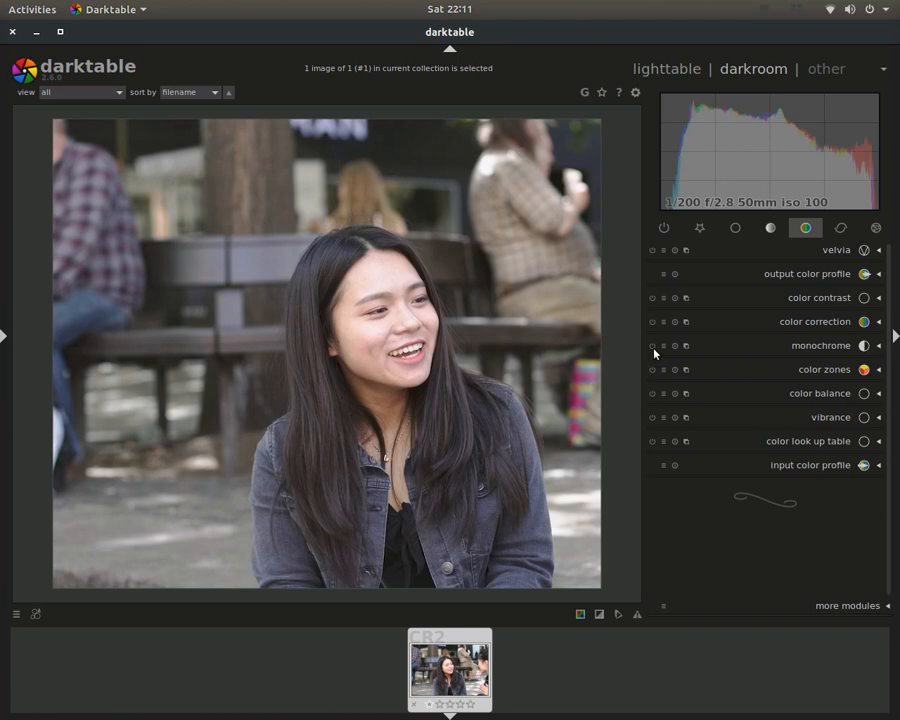
Step: Look through the tone, correction and color groups and examine the lightness, saturation and hue controls of color zones
left_click(768, 230)
left_click(840, 227)
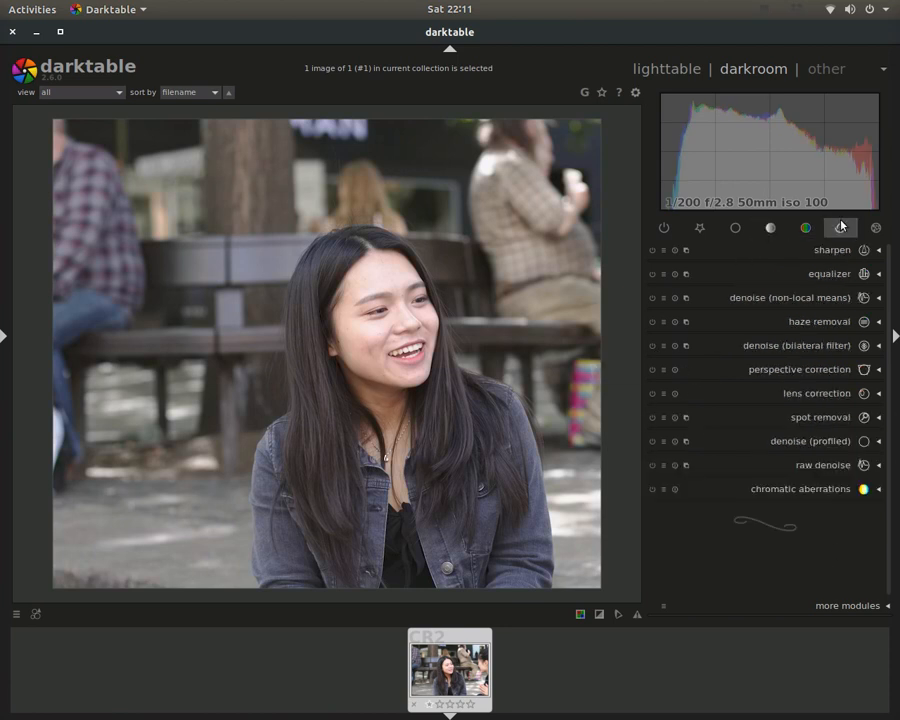
left_click(805, 228)
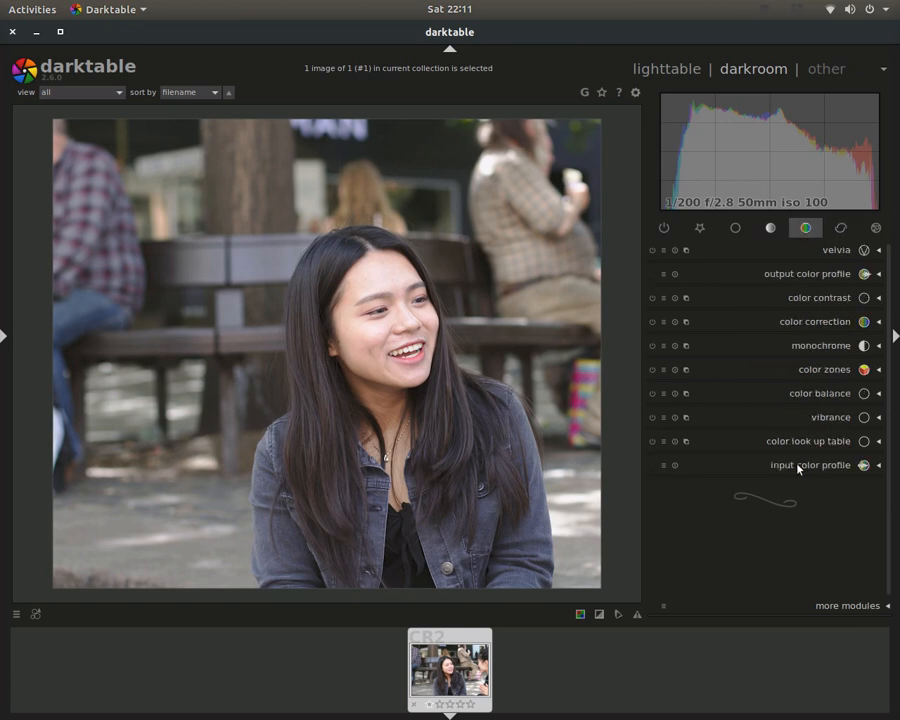
left_click(828, 370)
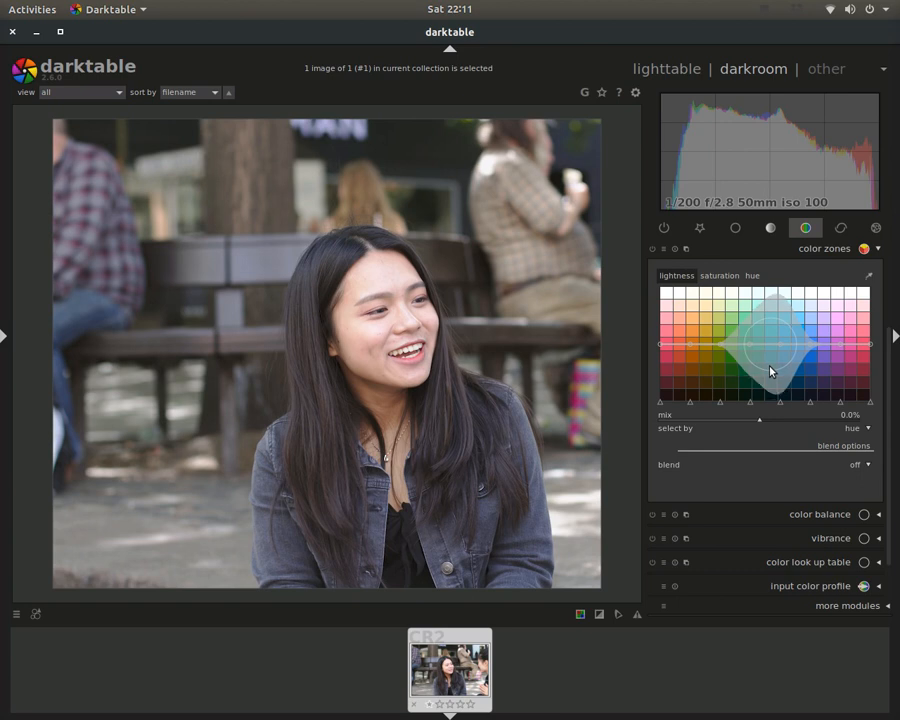
left_click(818, 248)
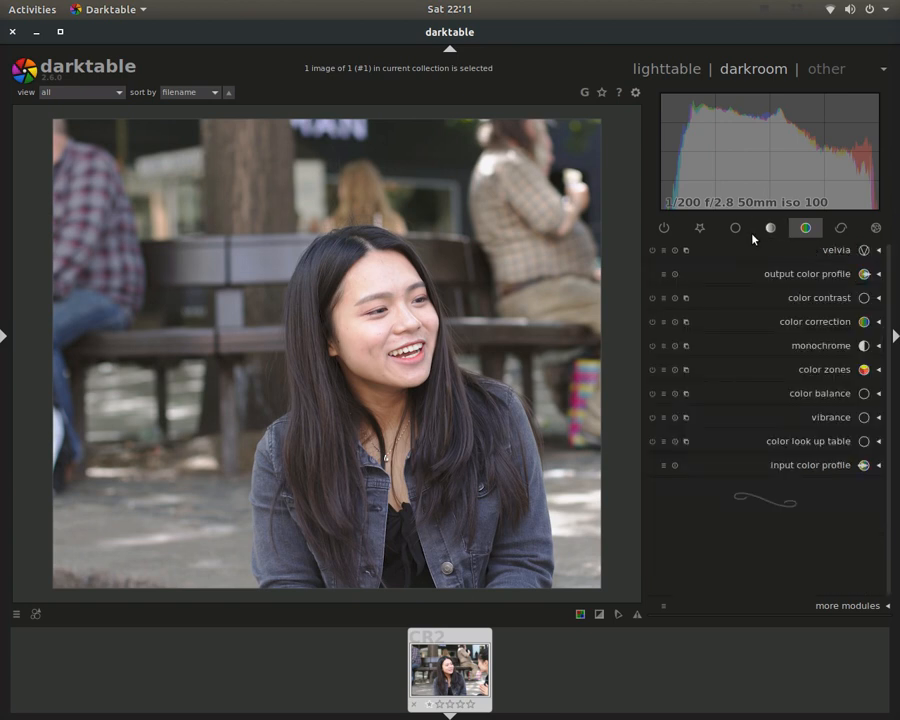
Step: Switch on contrast brightness saturation in the basic group and set the saturation to -1.00
left_click(741, 230)
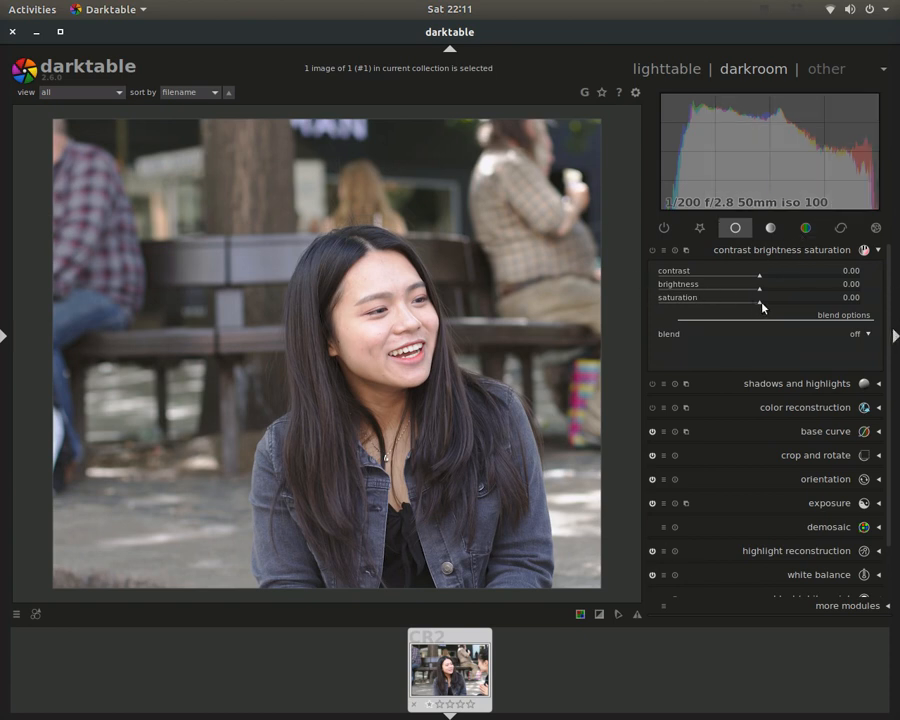
left_click(652, 251)
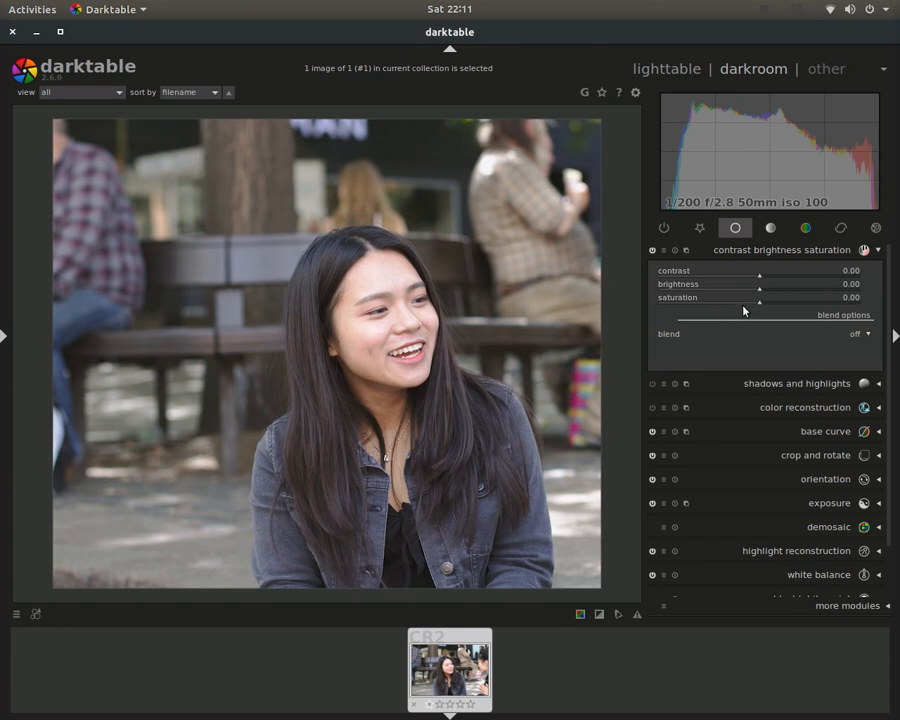
left_click_drag(759, 305, 645, 304)
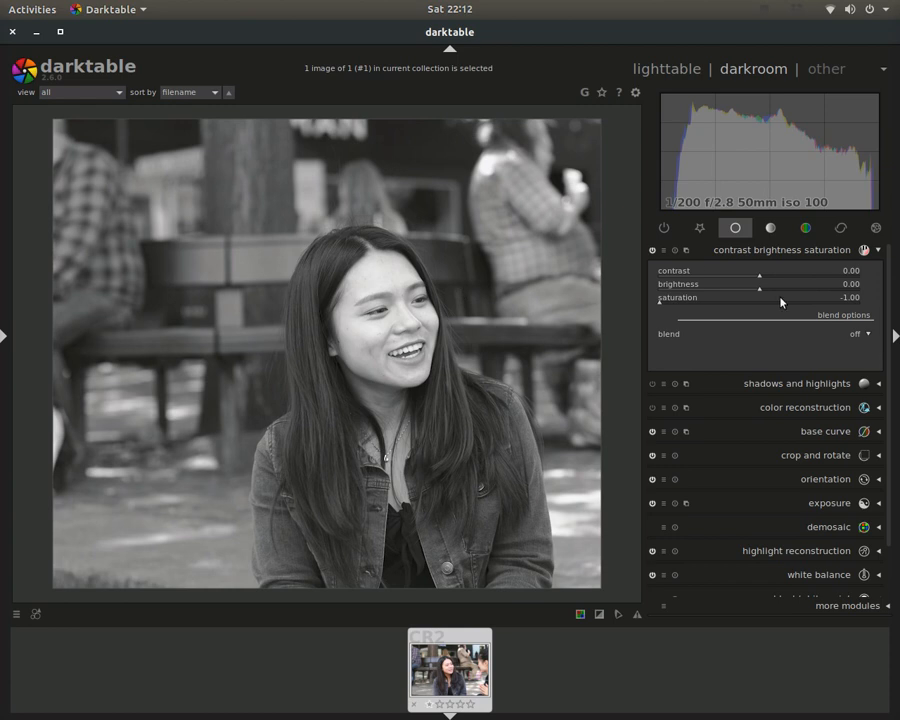
Step: Show the over/under exposure indicator and set the contrast to 0.19 and the brightness to -0.12
left_click(599, 614)
left_click_drag(760, 281, 778, 284)
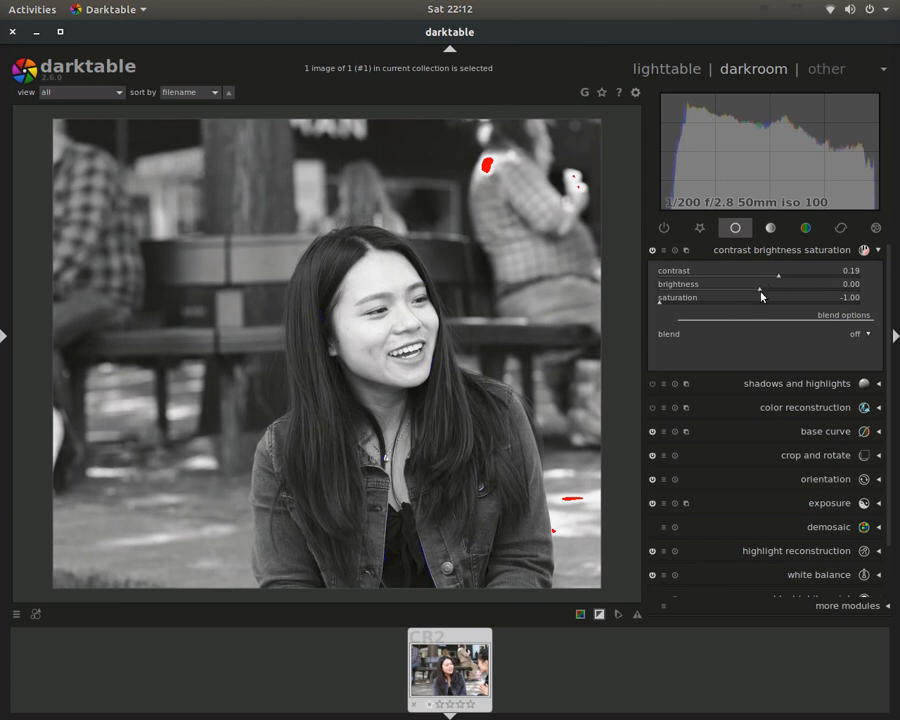
left_click_drag(760, 293, 747, 294)
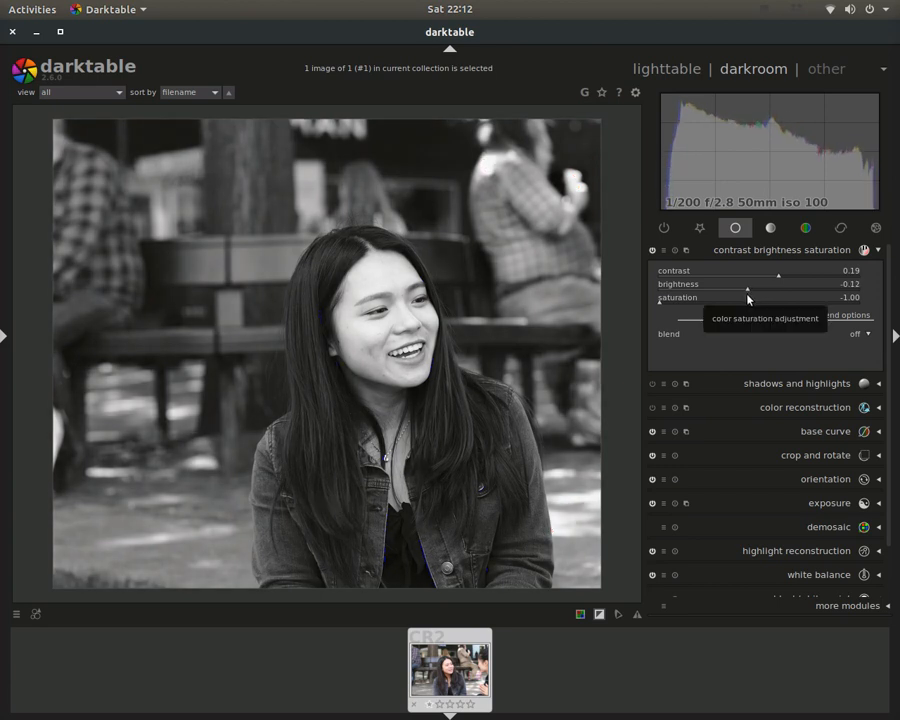
left_click(803, 251)
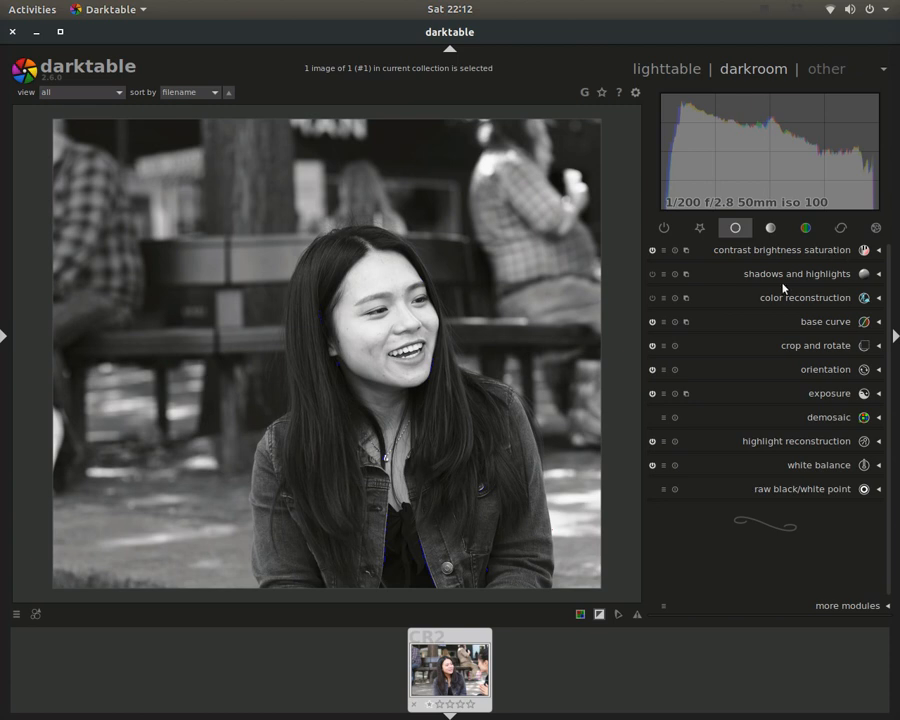
Step: Toggle shadows and highlights on and off, and set the exposure module's exposure to -0.37 EV and black level to -0.0060
left_click(652, 276)
left_click(652, 276)
left_click(828, 395)
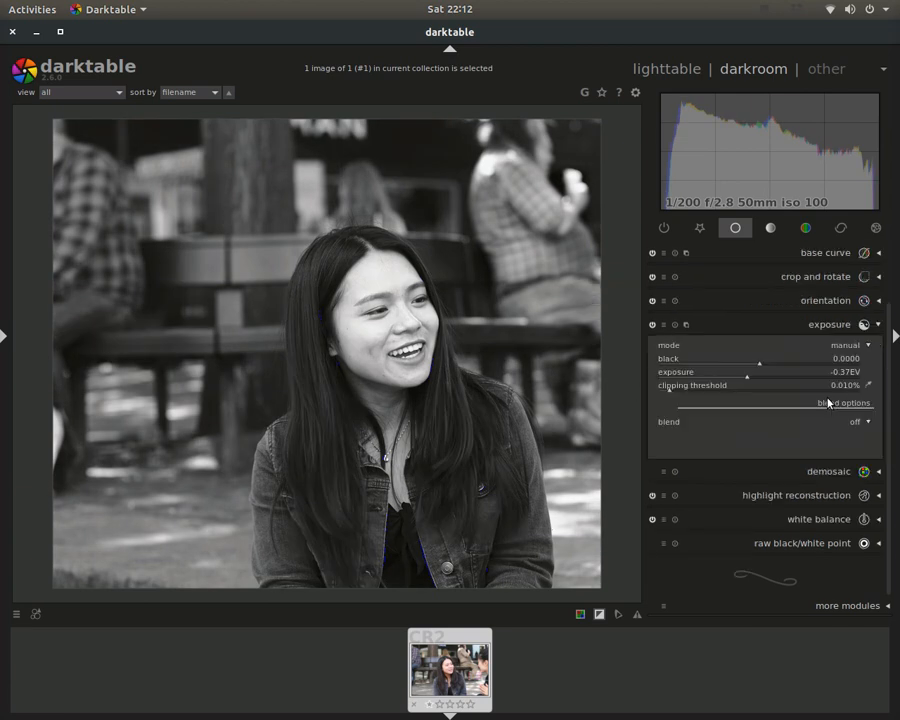
scroll(780, 376, "up", 2)
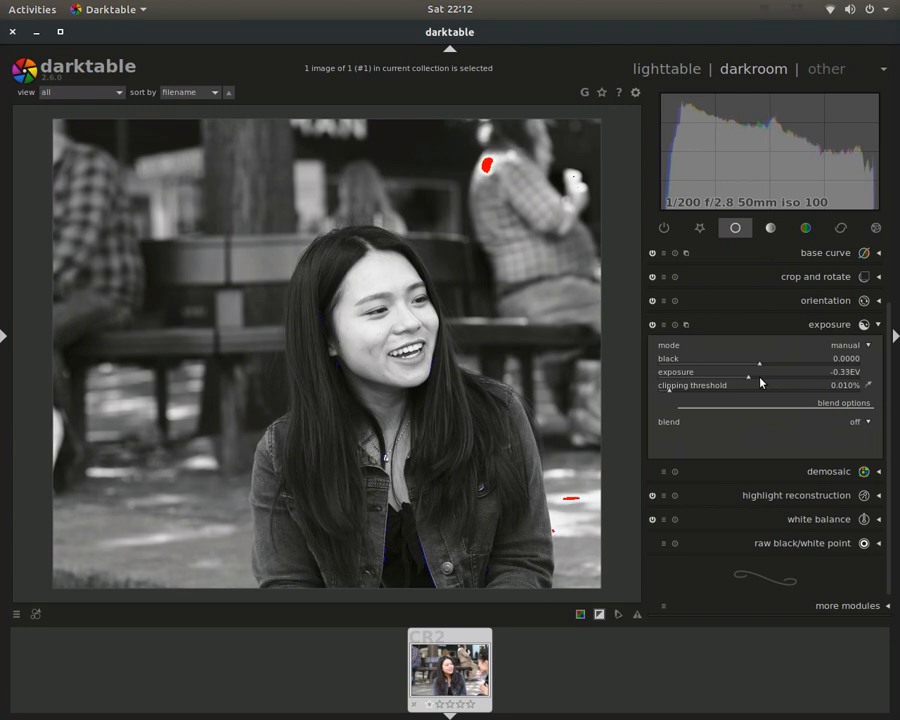
scroll(760, 382, "down", 2)
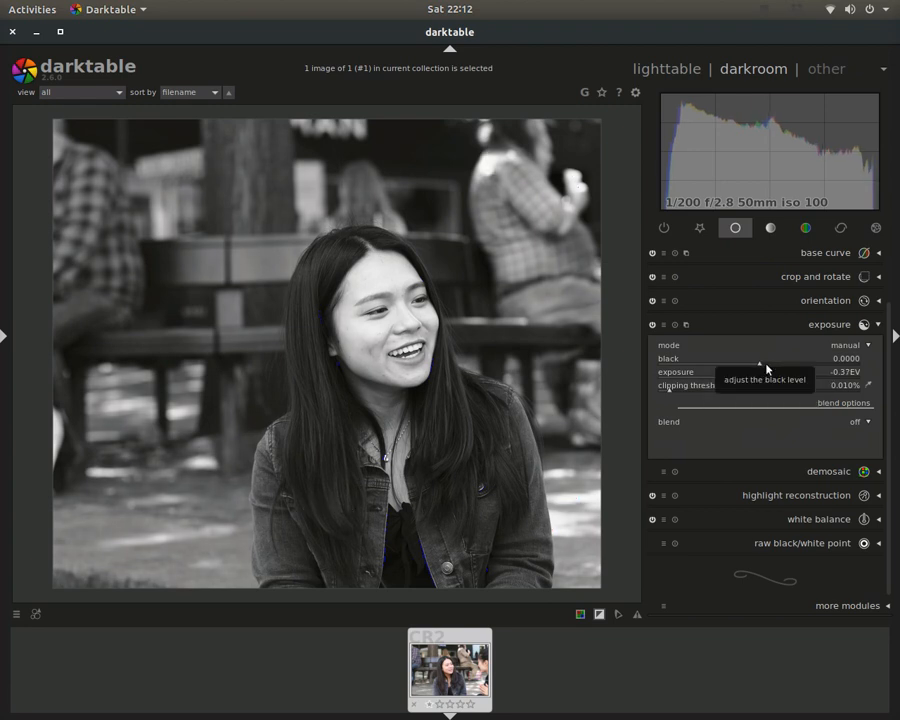
scroll(767, 369, "down", 2)
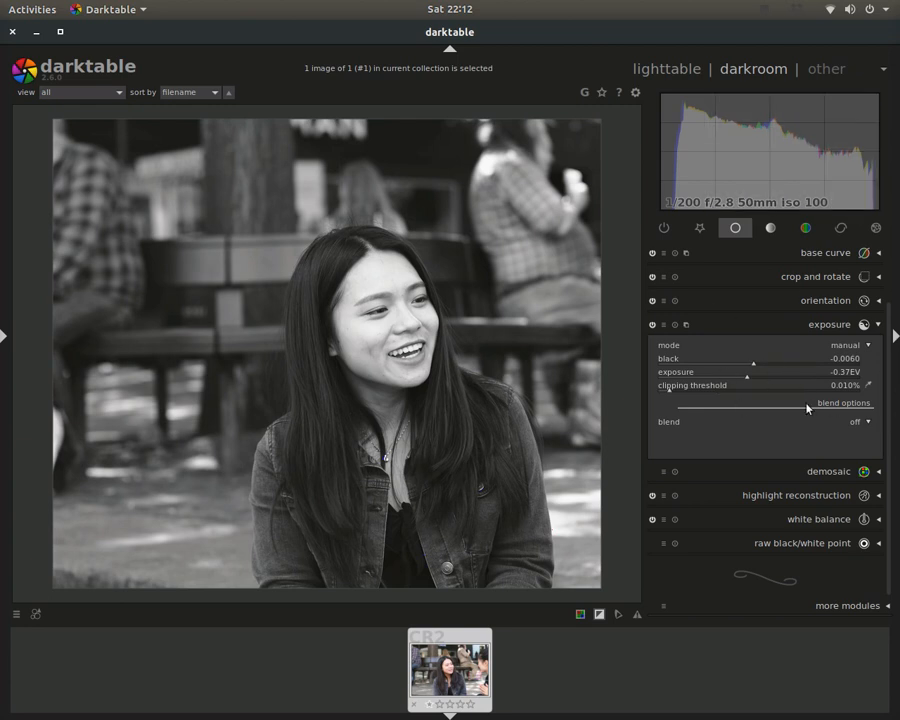
right_click(783, 366)
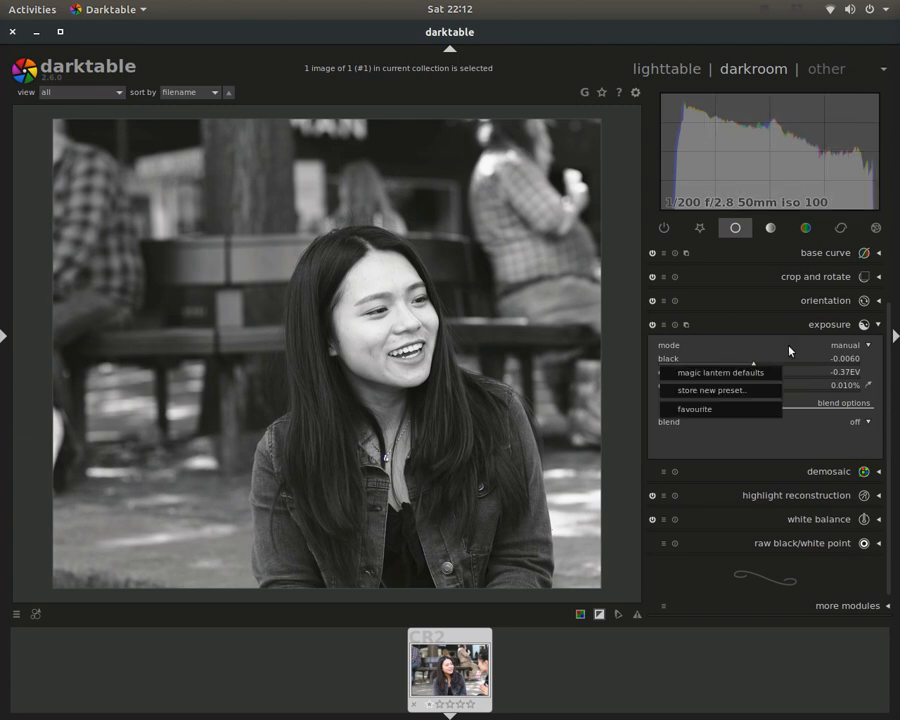
left_click(789, 340)
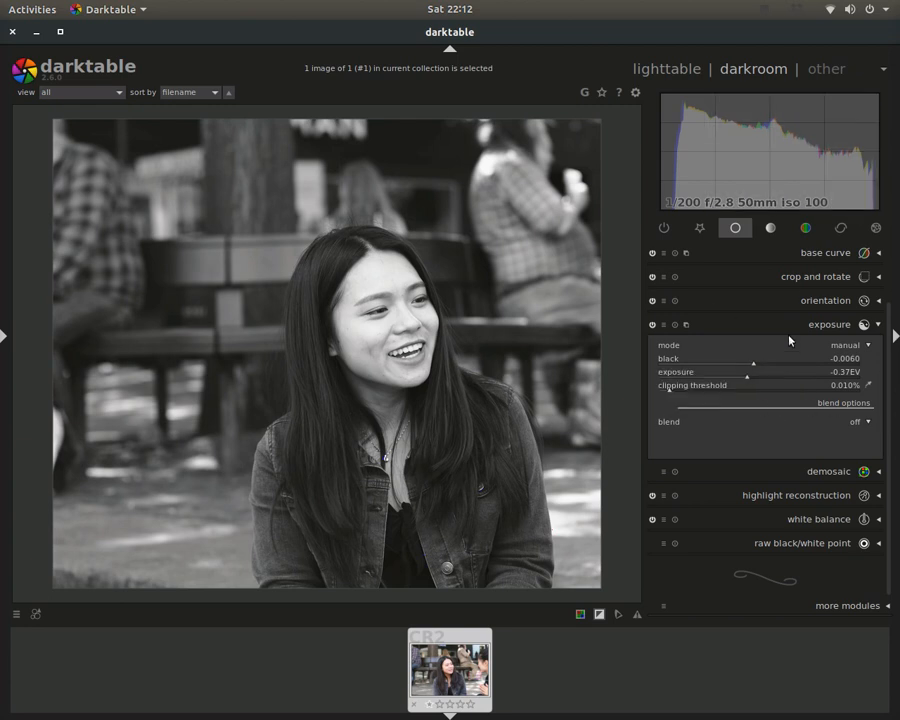
right_click(758, 383)
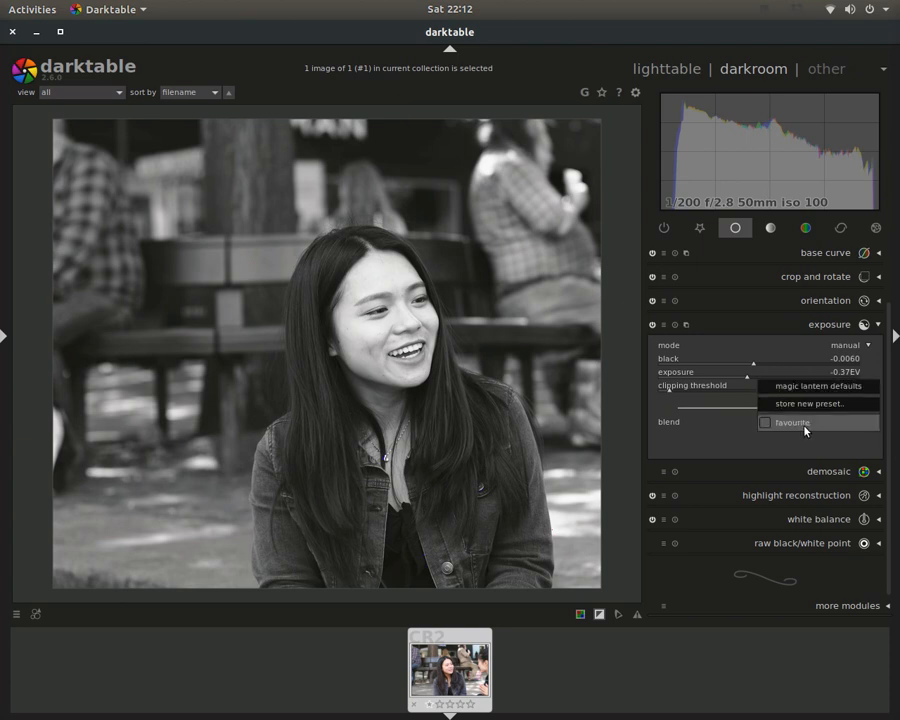
left_click(718, 452)
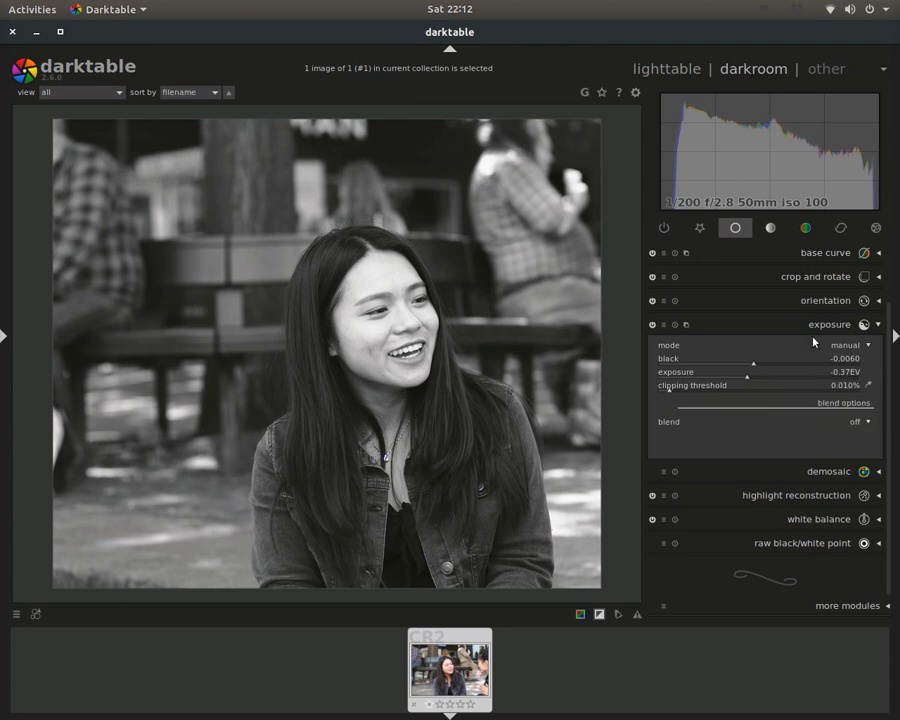
left_click(715, 348)
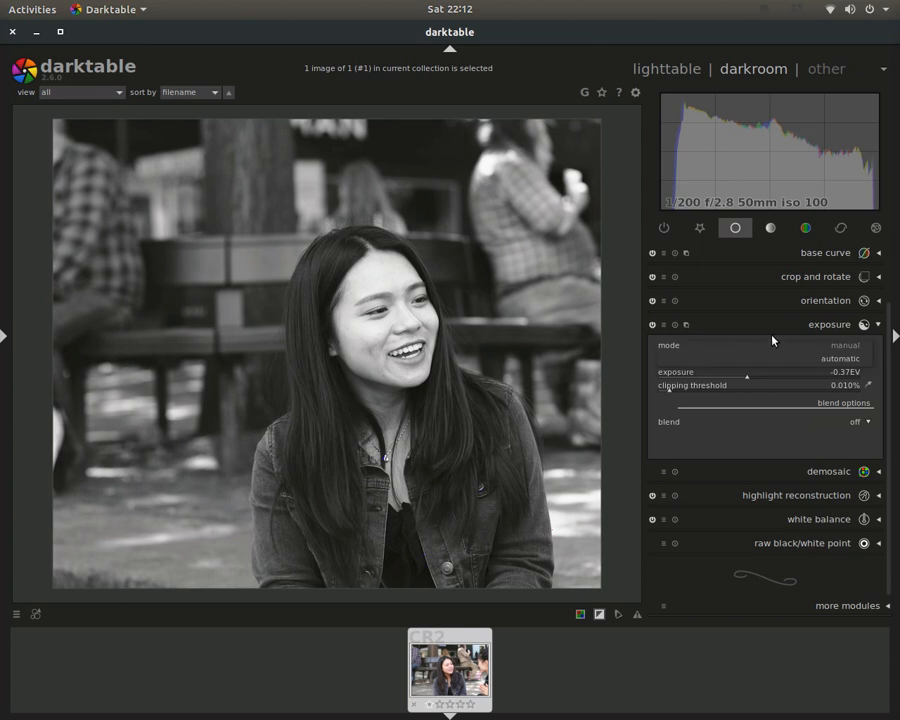
left_click(834, 323)
Step: Fine-tune the brightness to -0.13 in the contrast brightness saturation module
left_click(749, 250)
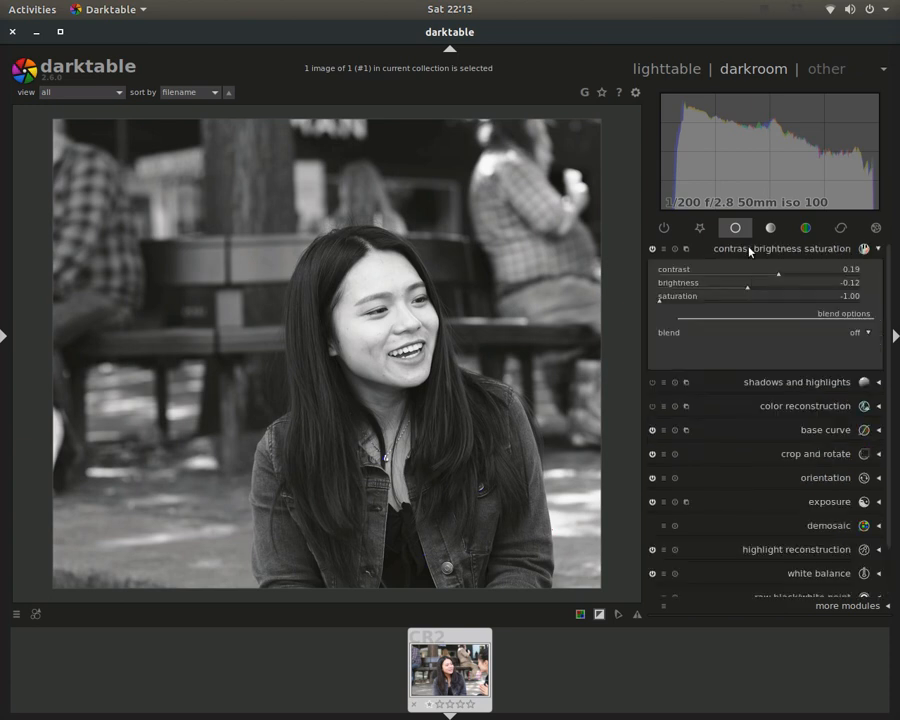
right_click(799, 290)
right_click(808, 286)
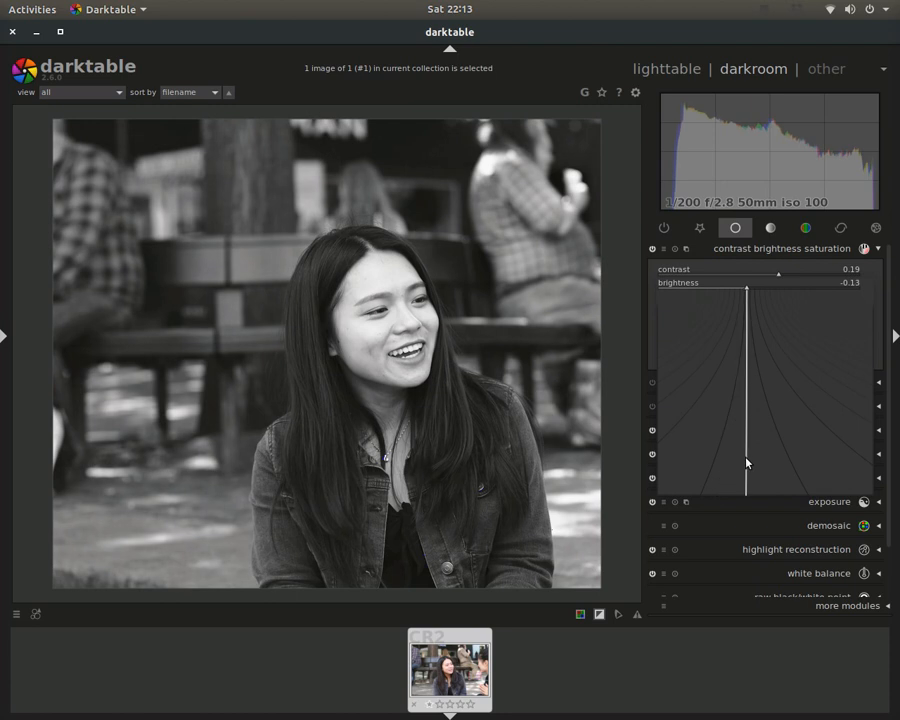
left_click(746, 462)
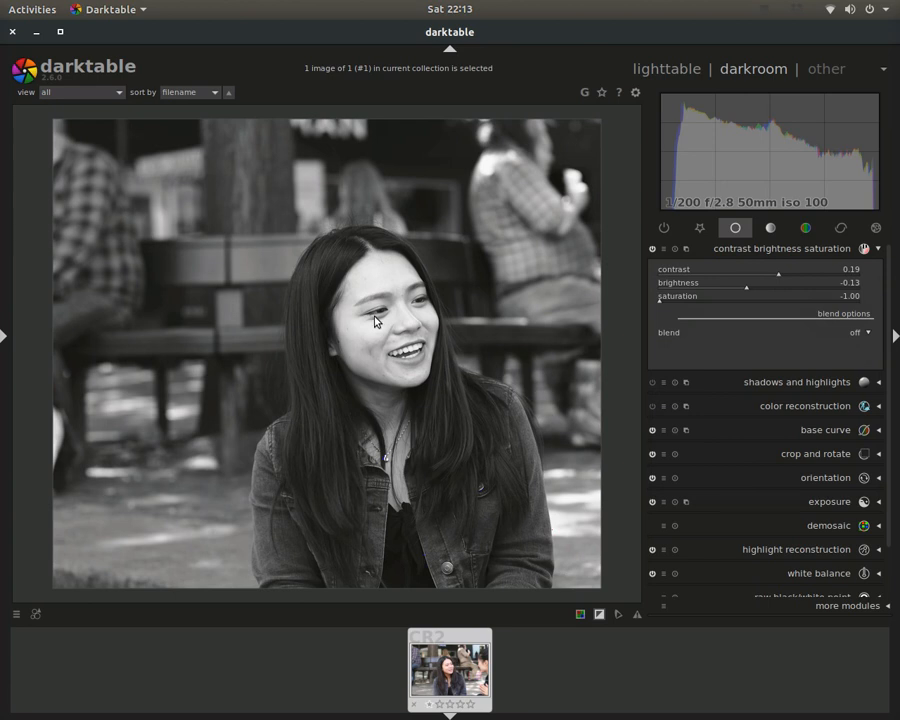
Step: Inspect the face up close and try the spot removal module from the favourites, switching it on and back off
scroll(386, 288, "up", 4)
scroll(390, 305, "up", 1)
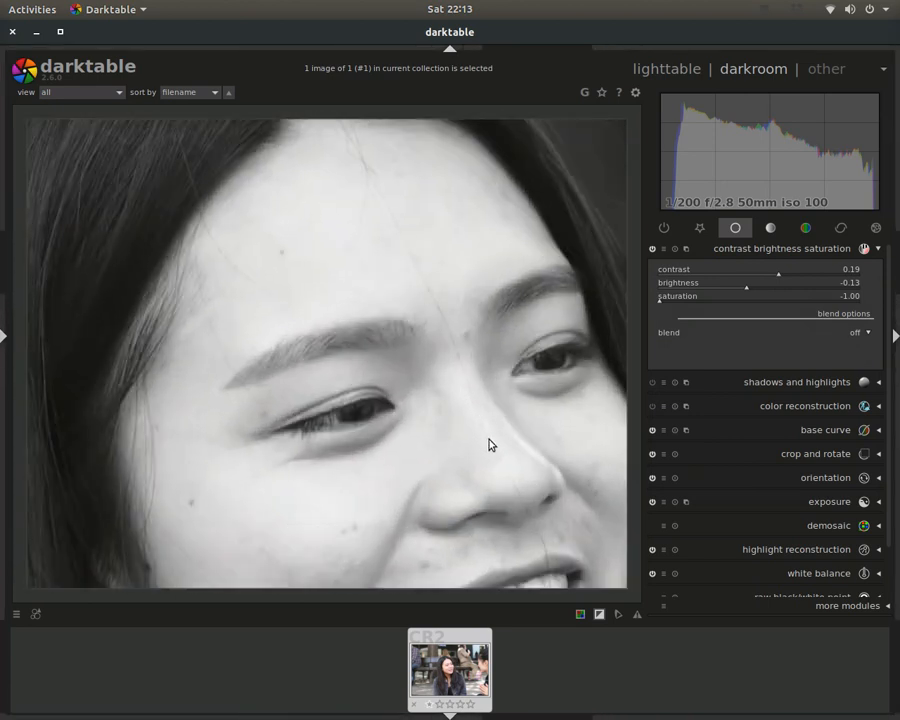
scroll(520, 526, "down", 3)
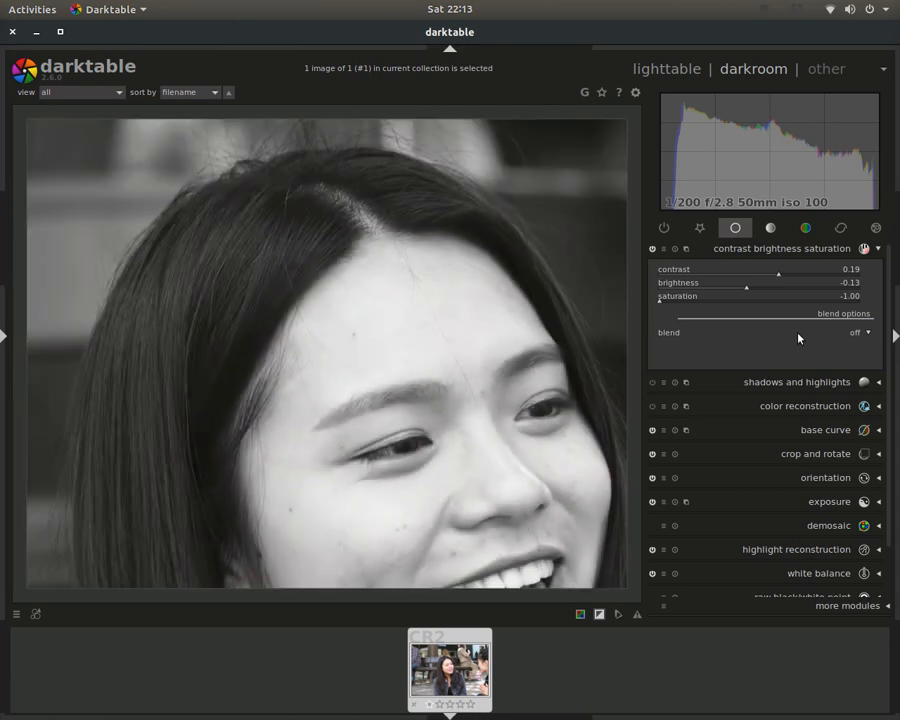
left_click(779, 250)
left_click(709, 231)
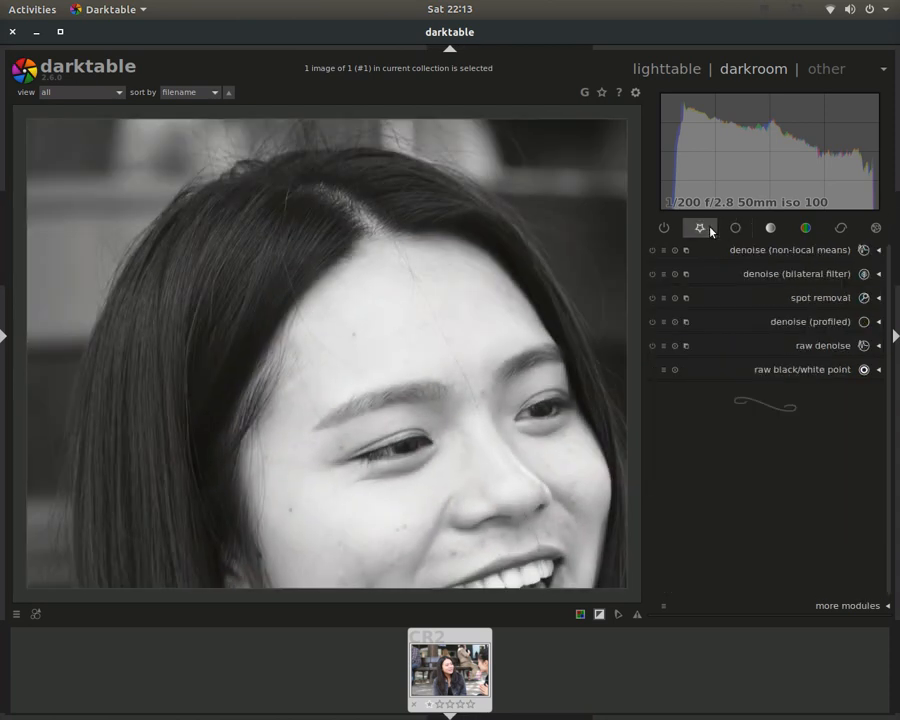
left_click(652, 299)
scroll(390, 308, "down", 1)
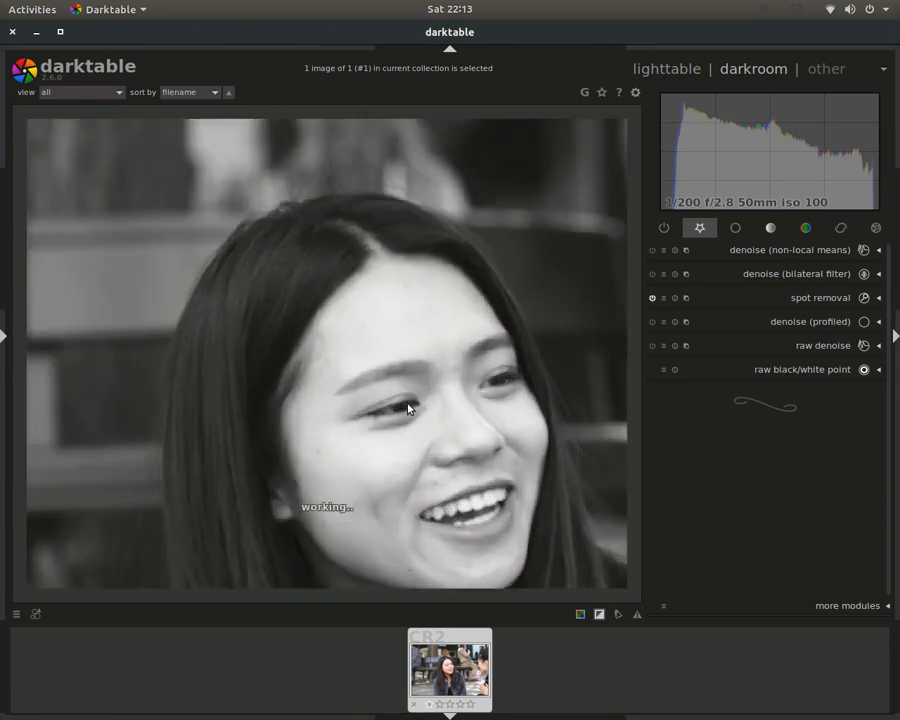
scroll(408, 410, "up", 3)
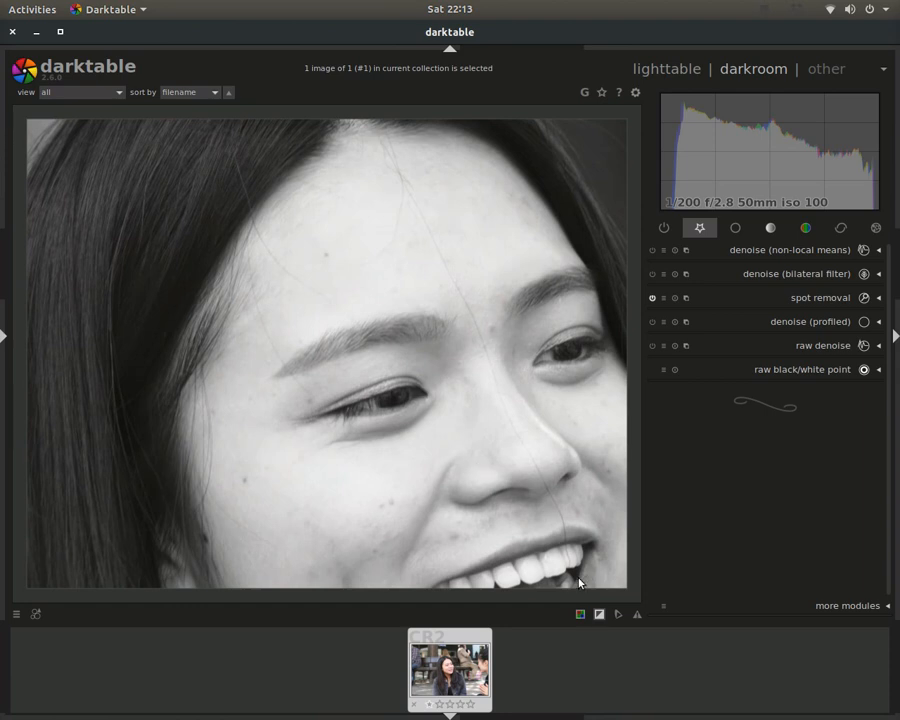
left_click(653, 298)
scroll(378, 312, "down", 4)
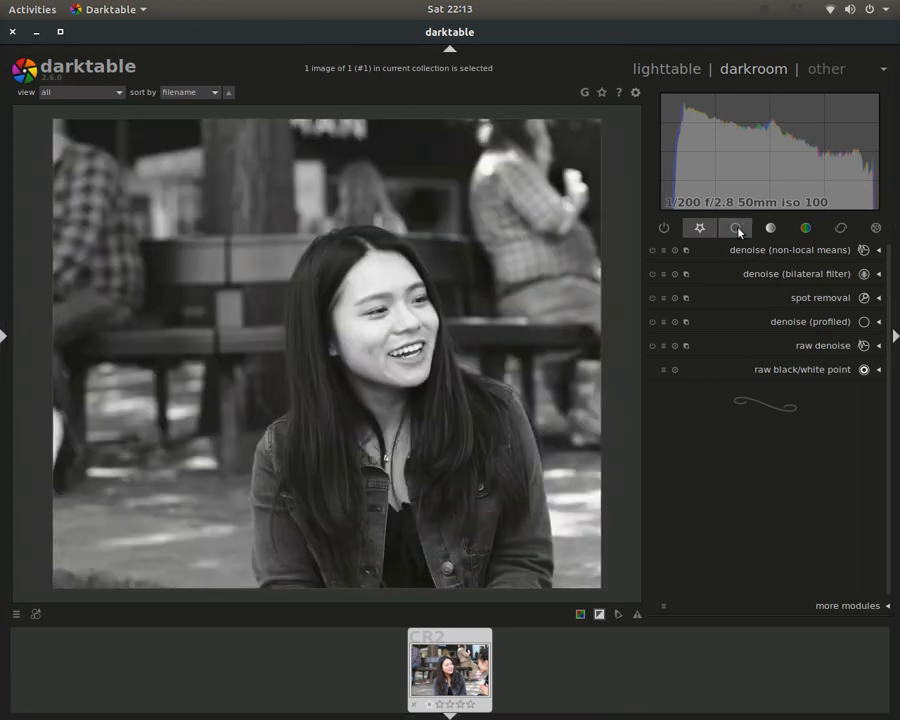
Step: Open shadows and highlights in the basic group and toggle it on and off to compare its effect on the photo
left_click(735, 228)
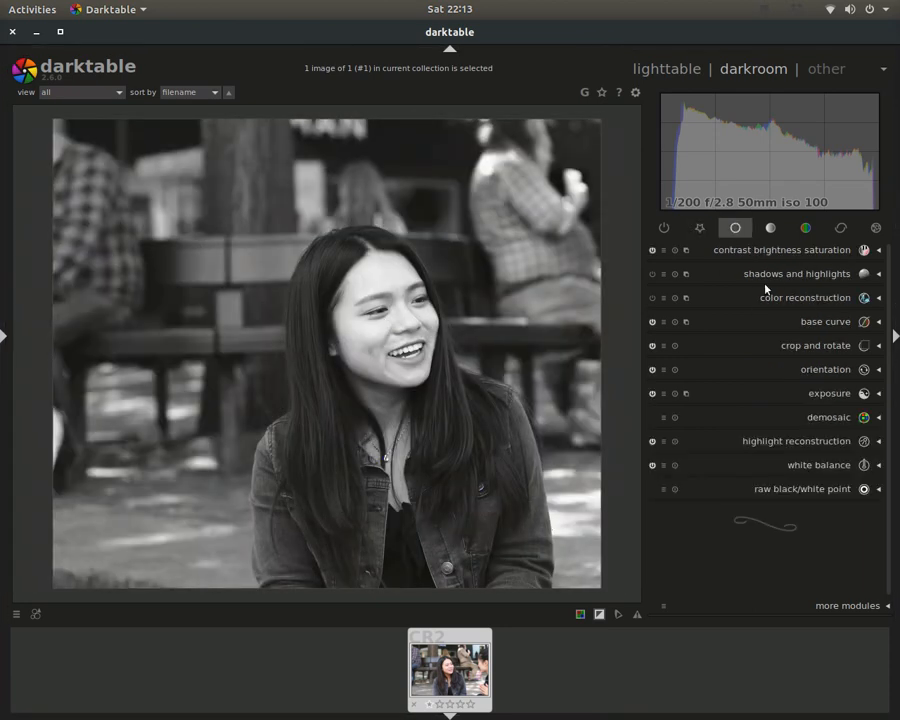
scroll(434, 250, "up", 3)
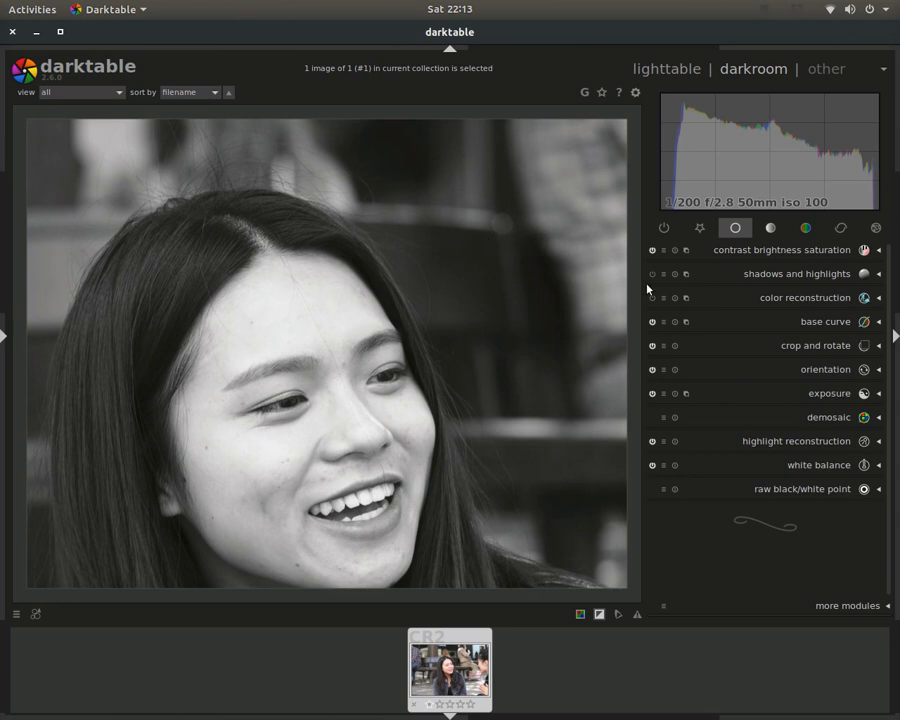
left_click(760, 277)
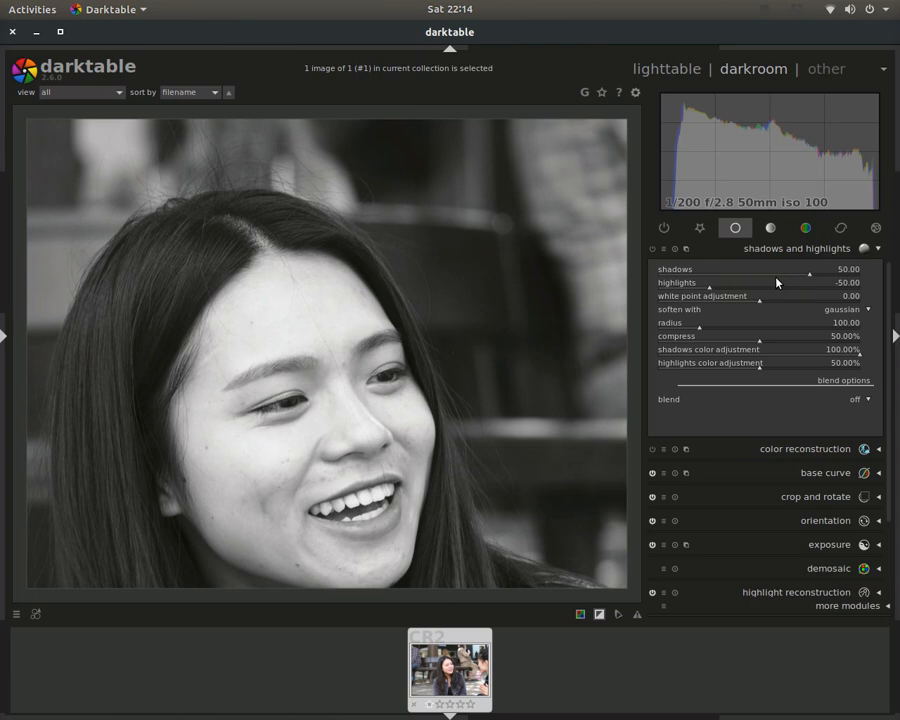
left_click(653, 249)
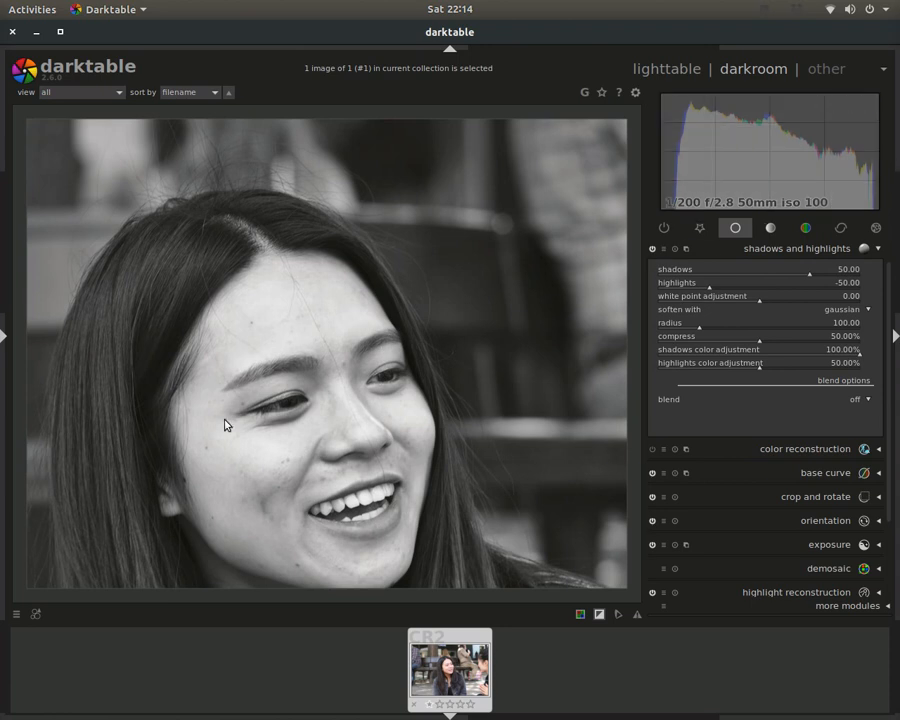
scroll(394, 357, "down", 2)
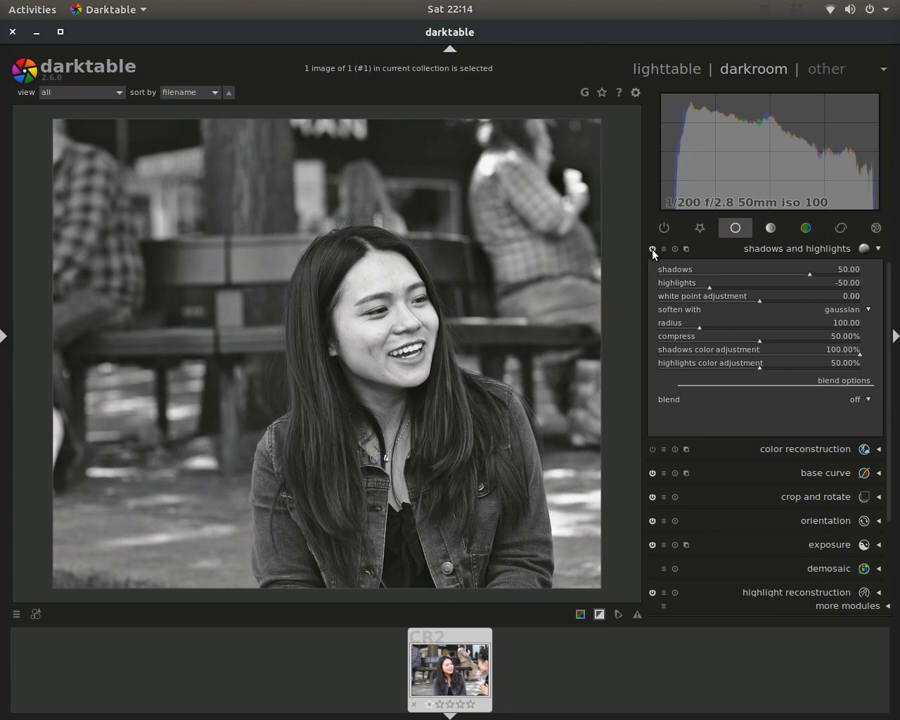
left_click(653, 249)
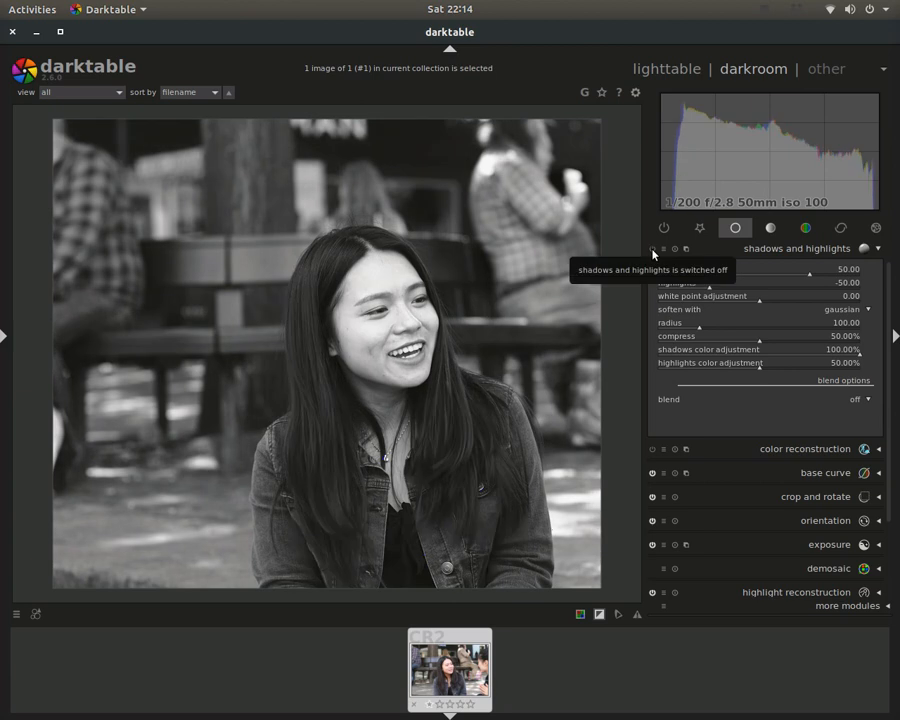
left_click(653, 249)
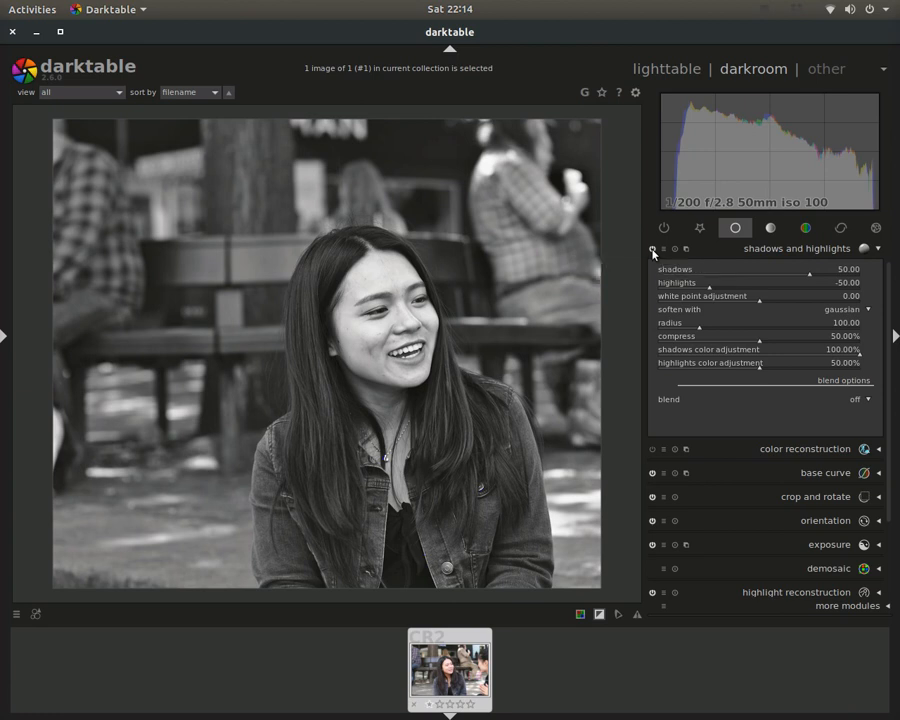
left_click(653, 249)
Step: Compare the face in close-up with shadows and highlights on and off, leave it off and collapse the module
scroll(382, 285, "up", 3)
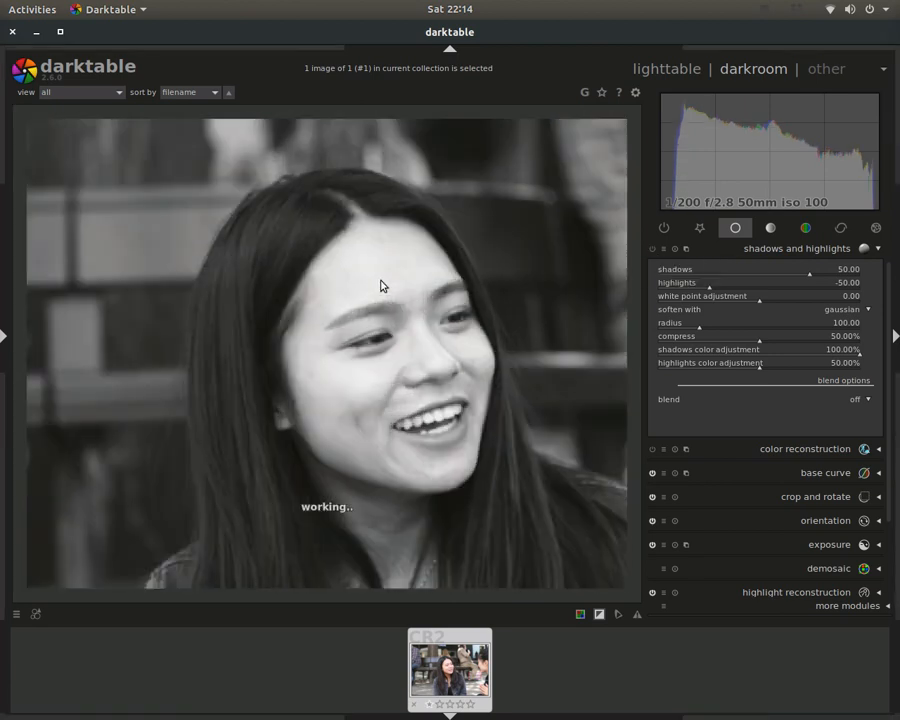
left_click(653, 249)
left_click(653, 249)
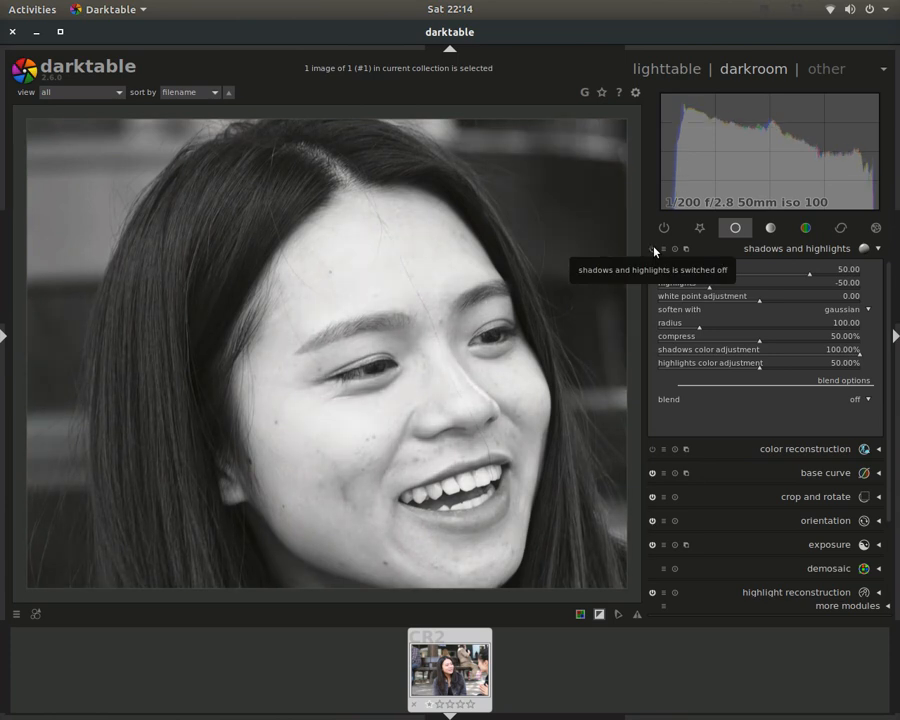
left_click(653, 249)
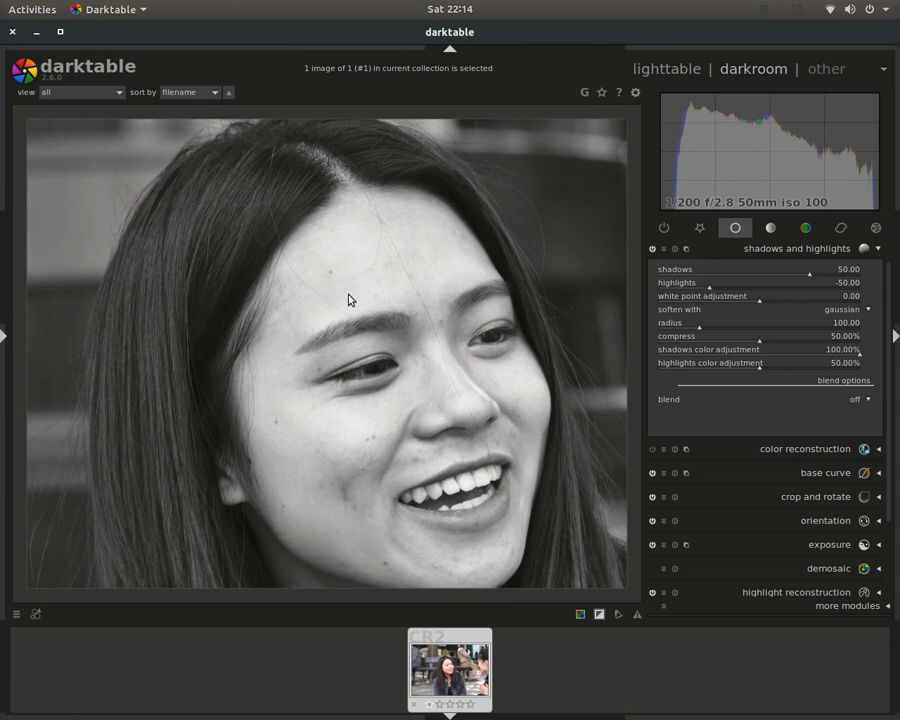
scroll(349, 299, "down", 3)
scroll(349, 299, "down", 1)
scroll(349, 299, "up", 3)
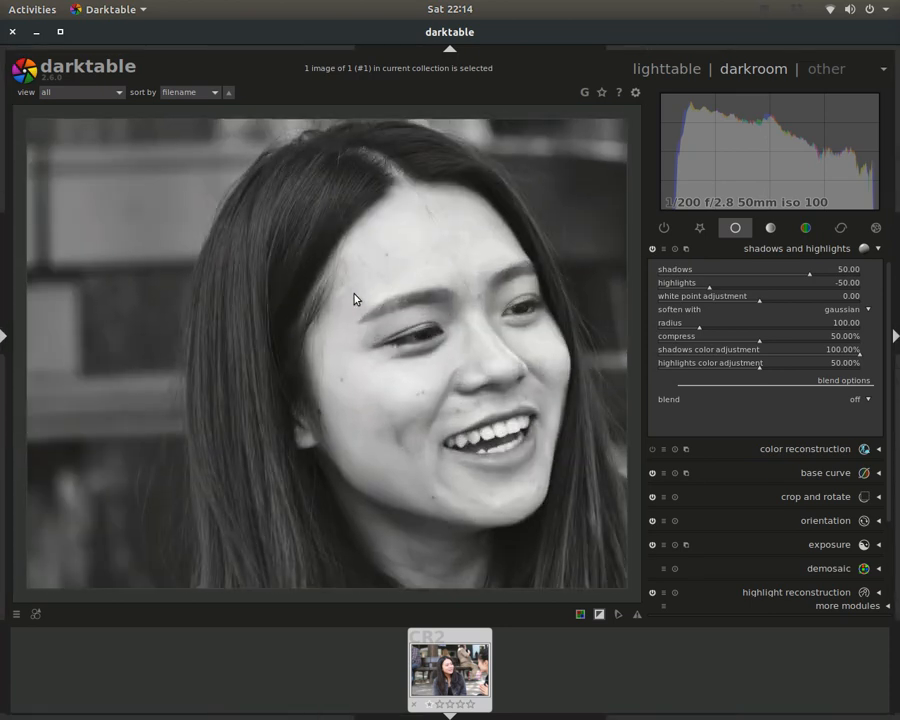
left_click(653, 249)
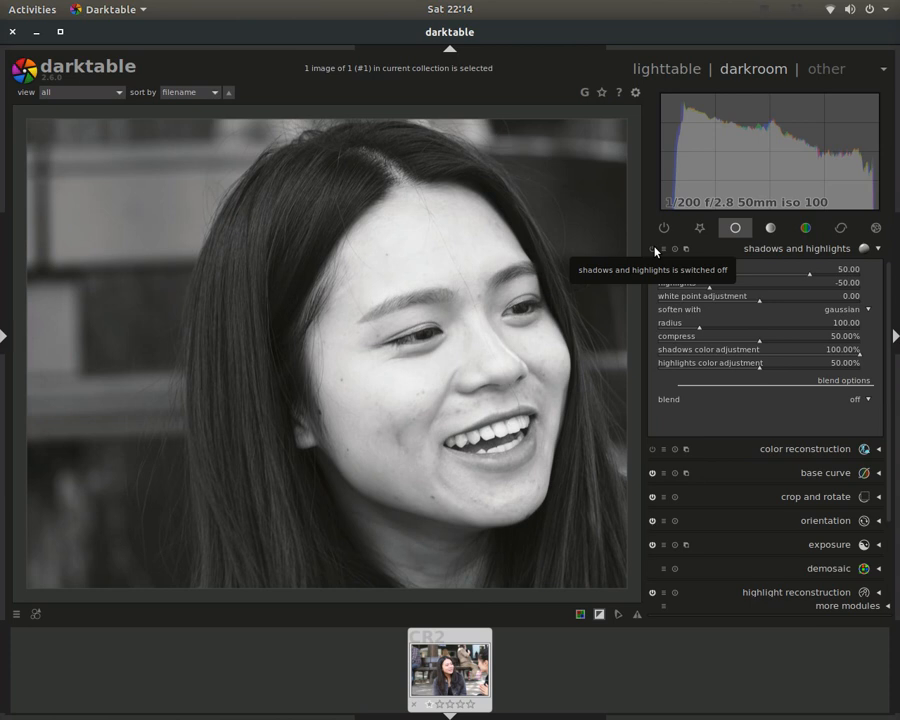
left_click(780, 247)
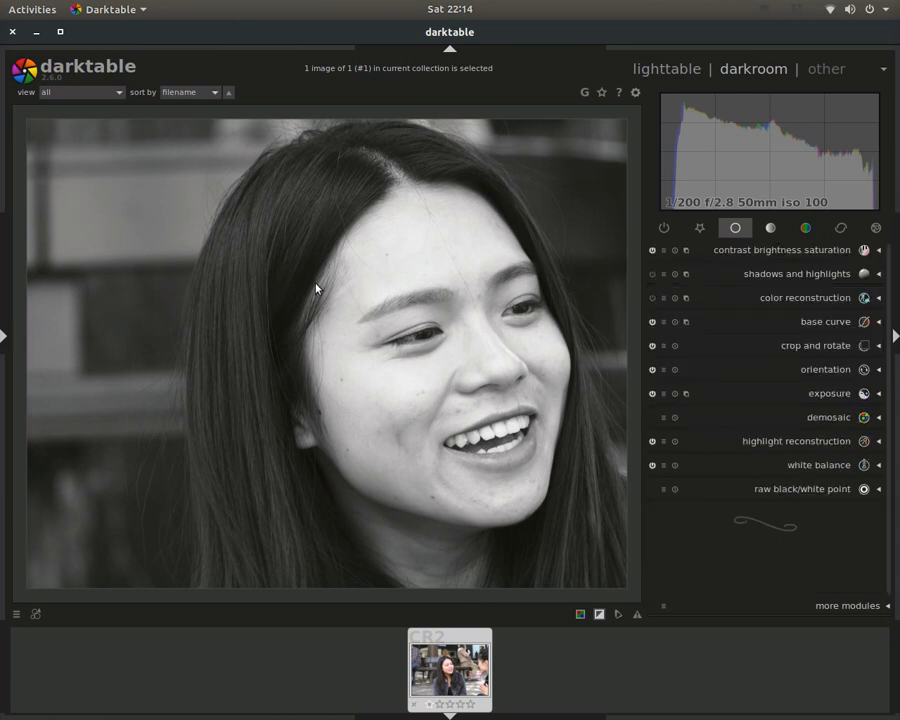
Step: Switch on shadows and highlights and expand its settings
scroll(316, 294, "down", 3)
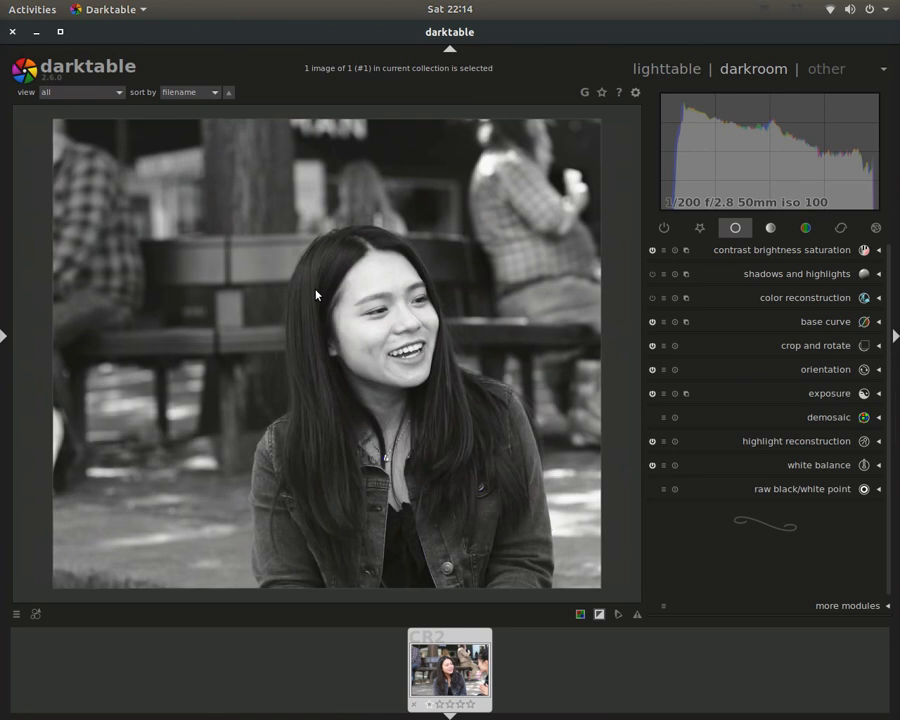
left_click(652, 275)
left_click(755, 277)
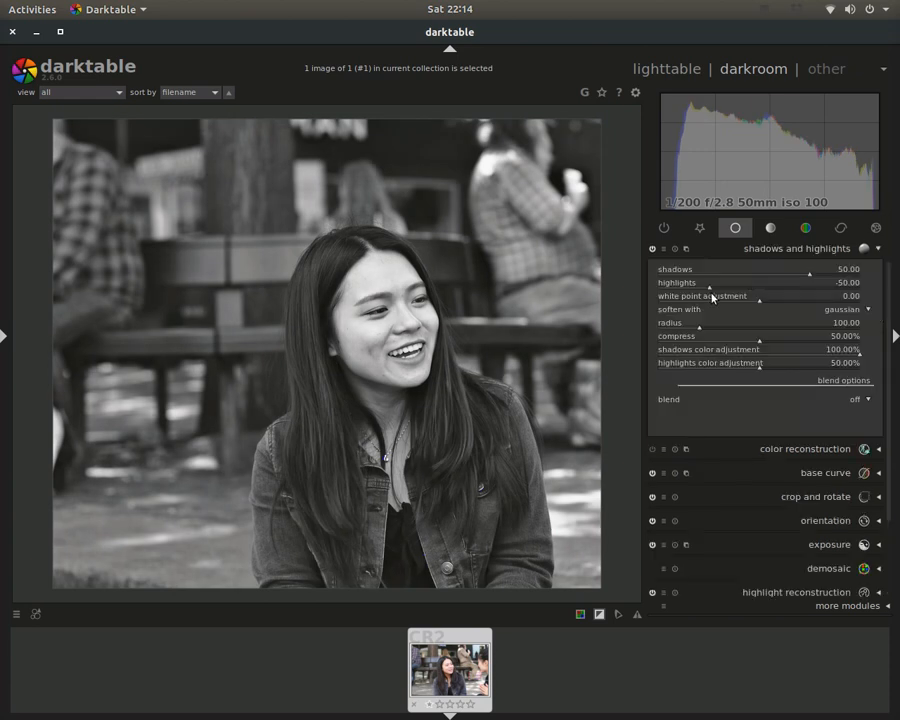
Step: Try drawn mask, parametric mask and drawn & parametric mask blending for shadows and highlights, return blend to off and collapse the module
left_click(858, 400)
left_click(845, 426)
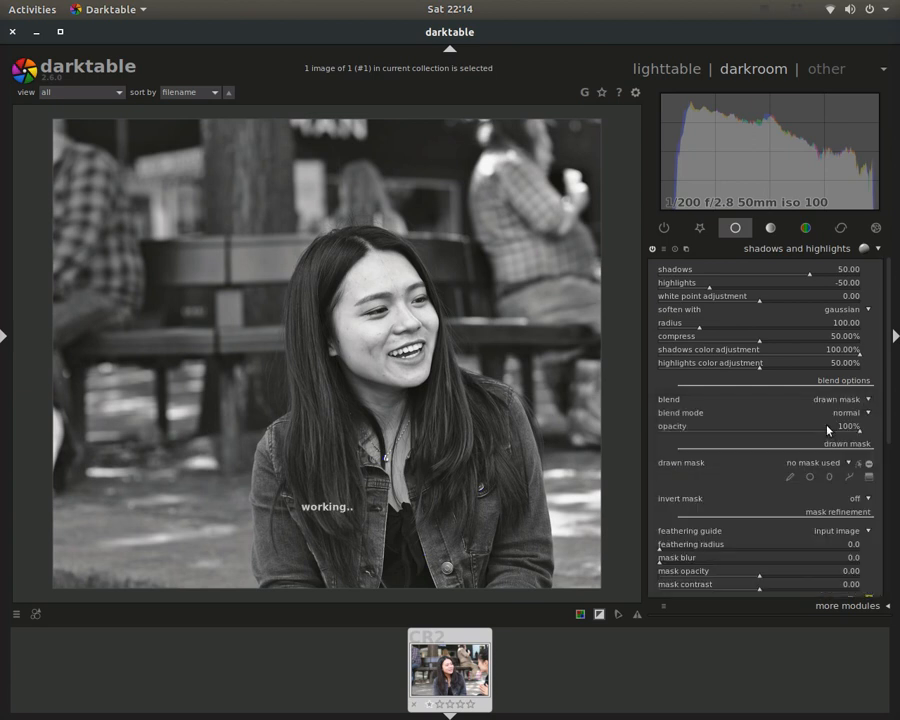
left_click(856, 398)
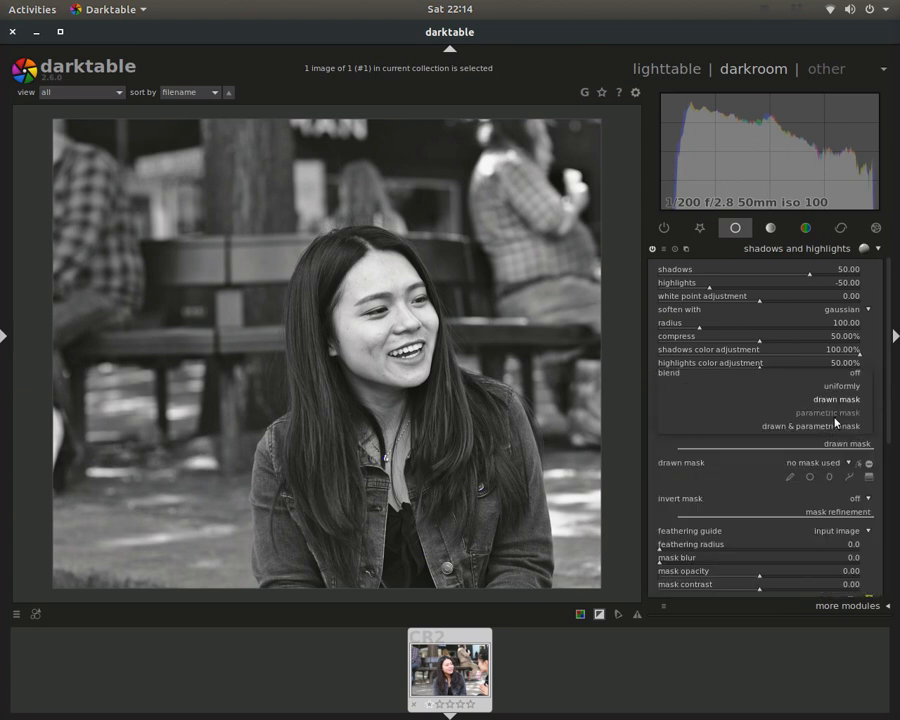
left_click(856, 394)
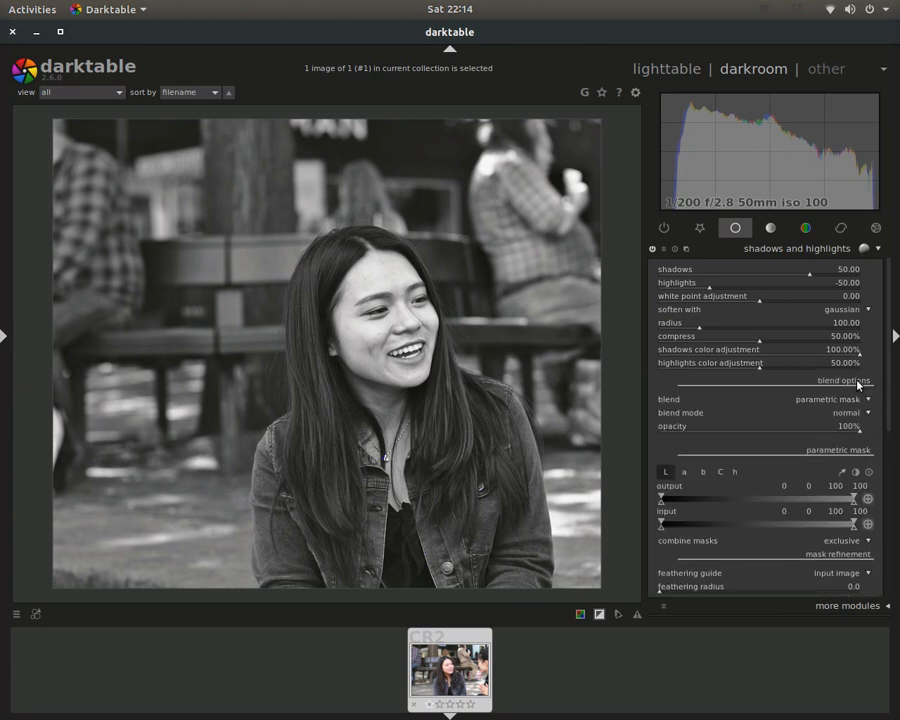
left_click(850, 400)
left_click(836, 413)
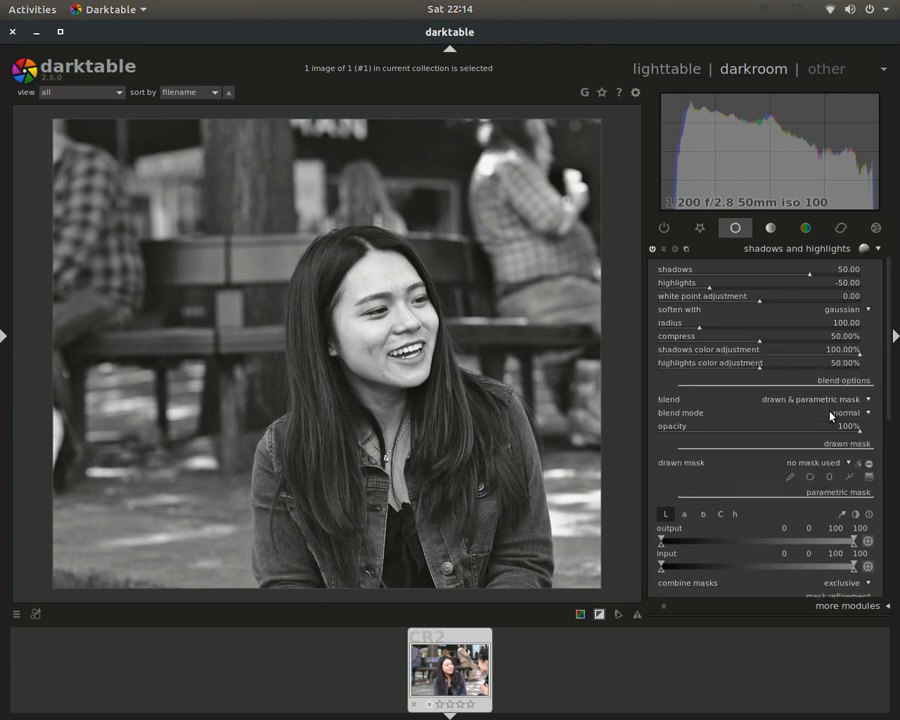
scroll(400, 256, "up", 3)
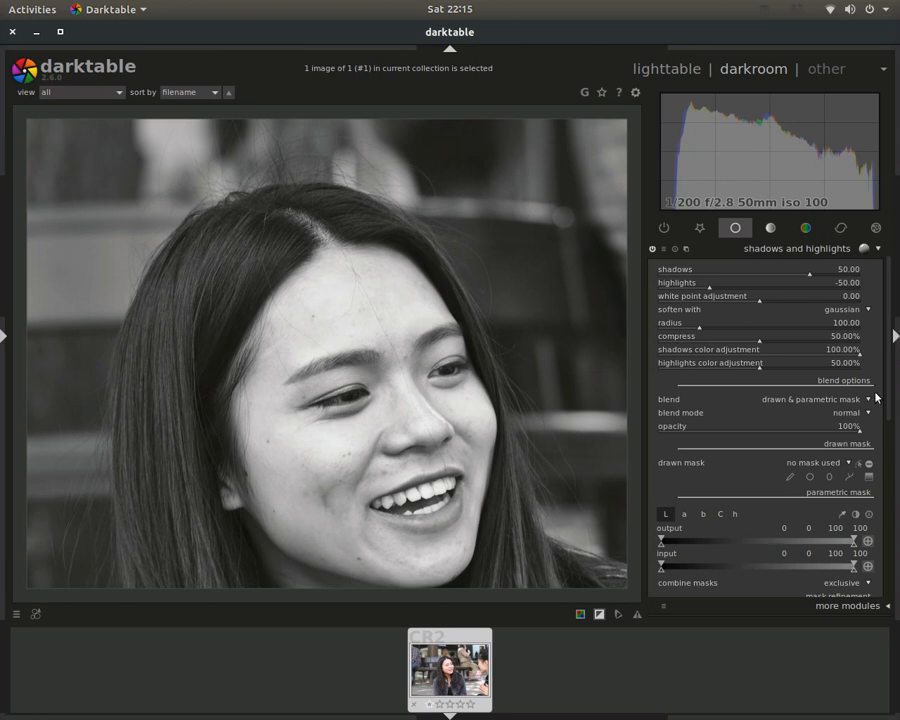
left_click(815, 399)
left_click(856, 347)
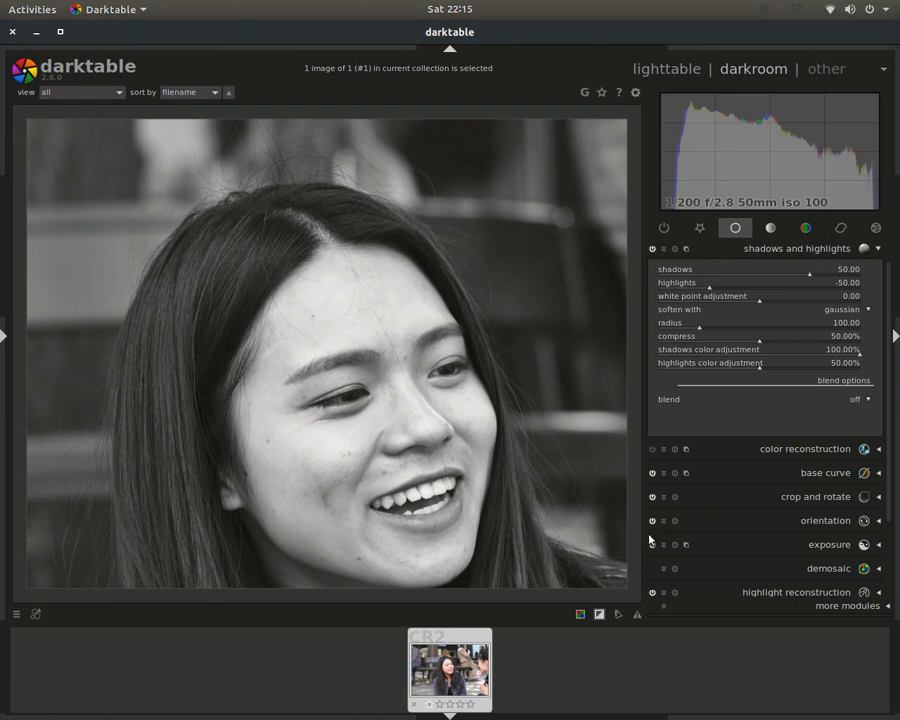
left_click(770, 250)
scroll(305, 396, "down", 5)
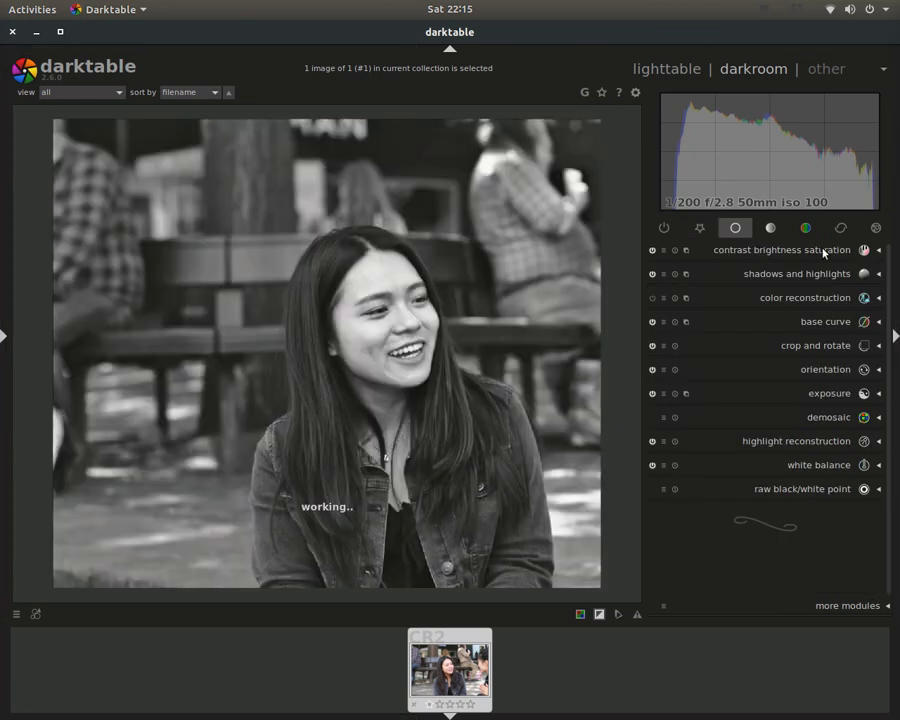
Step: Switch on tone curve in the tone group and expand its settings
left_click(769, 229)
left_click(655, 299)
left_click(826, 300)
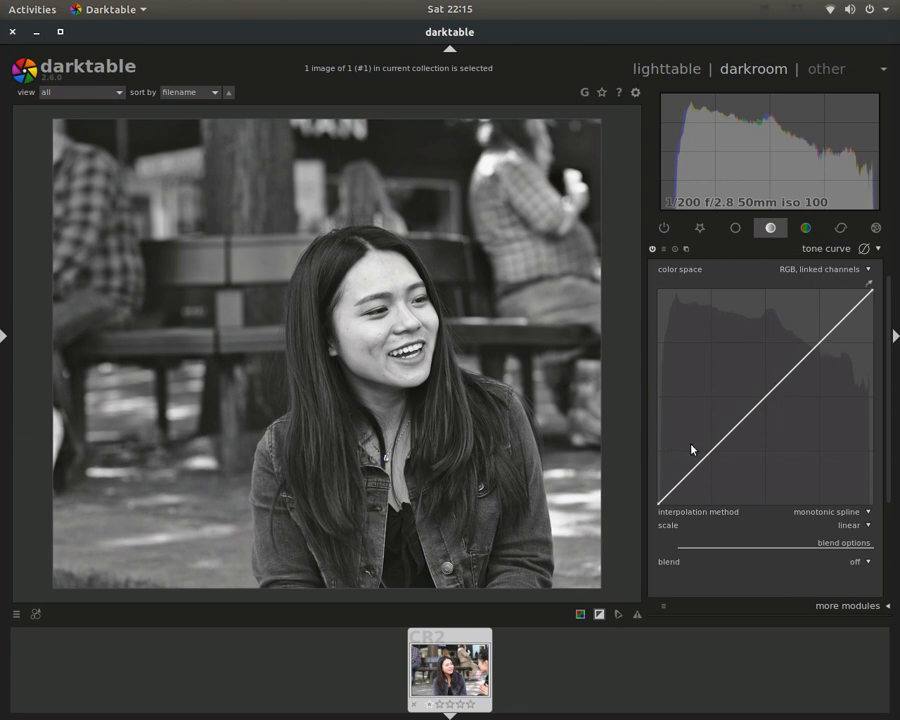
Step: Sample the dark hair above the forehead for the tone curve, try lowering the curve there to 7.7, and reset the module
left_click(869, 284)
left_click_drag(332, 353, 336, 273)
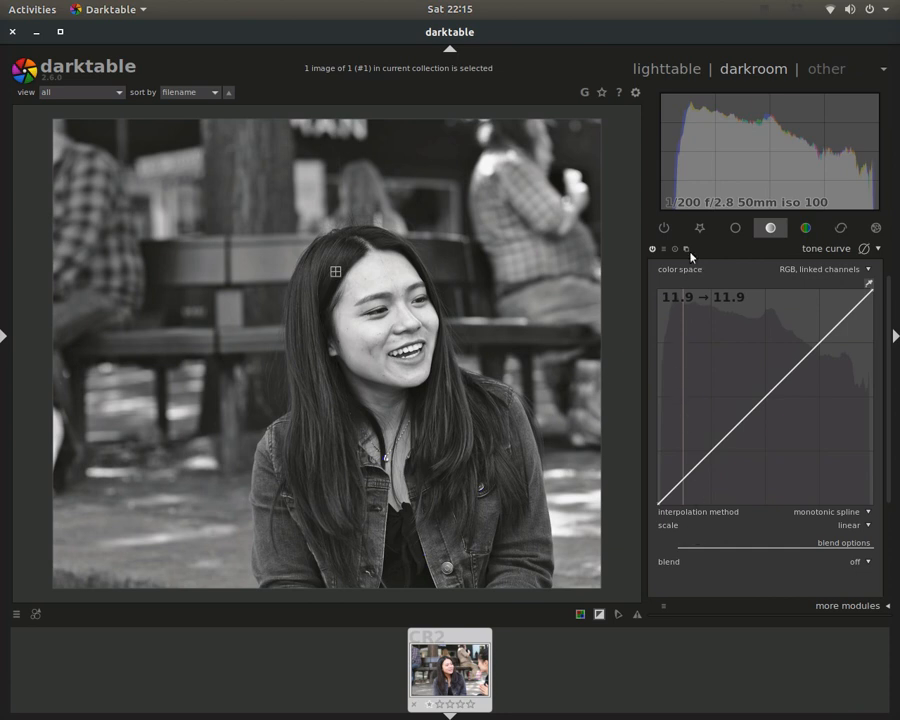
mouse_move(684, 484)
left_mouse_down()
mouse_move(684, 475)
mouse_move(685, 491)
left_mouse_up()
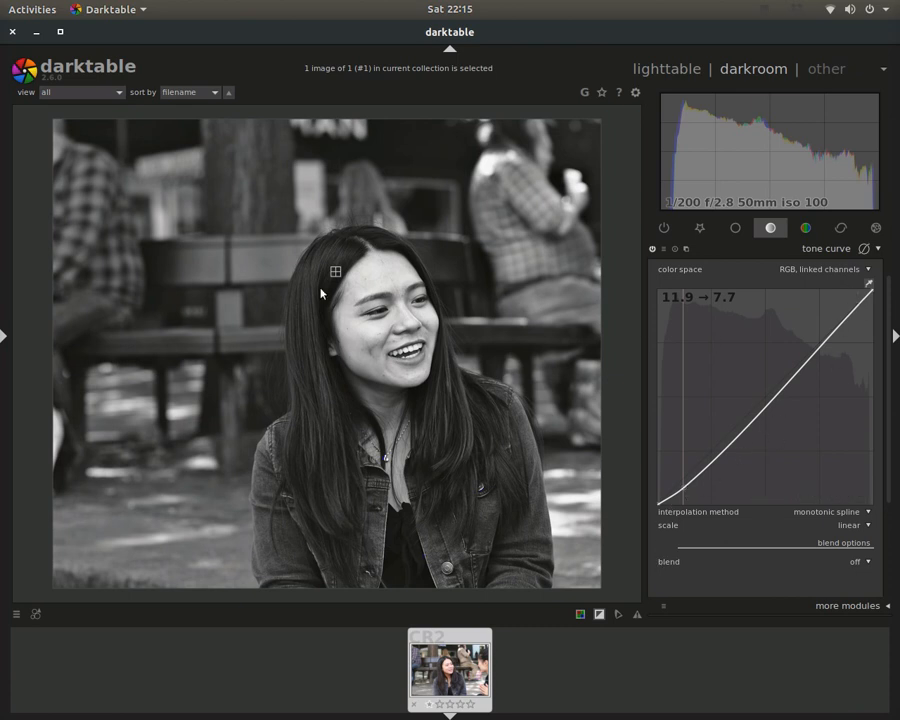
left_click(850, 249)
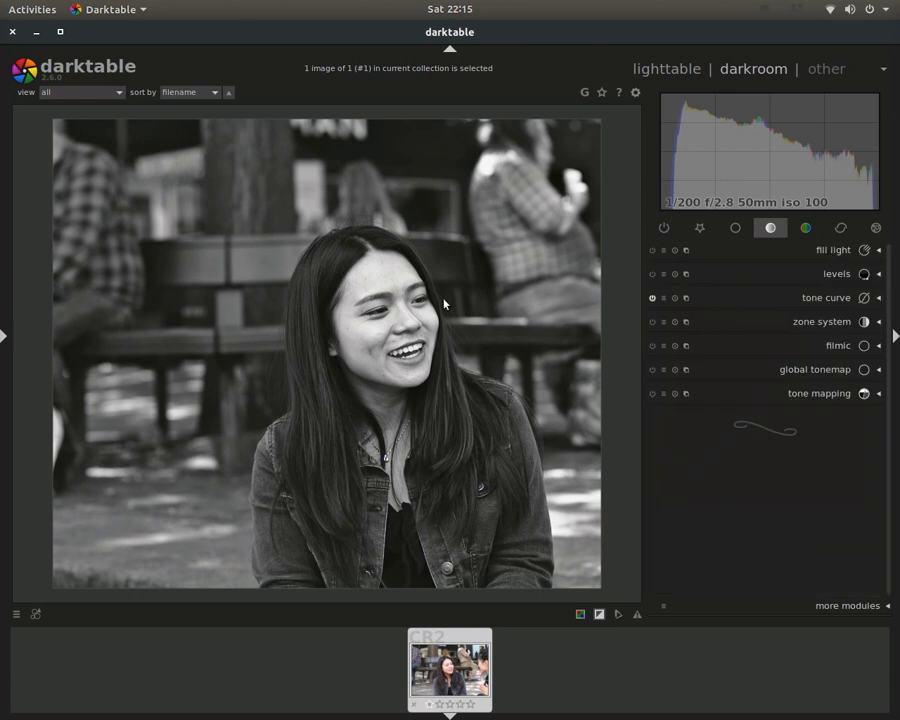
left_click(833, 305)
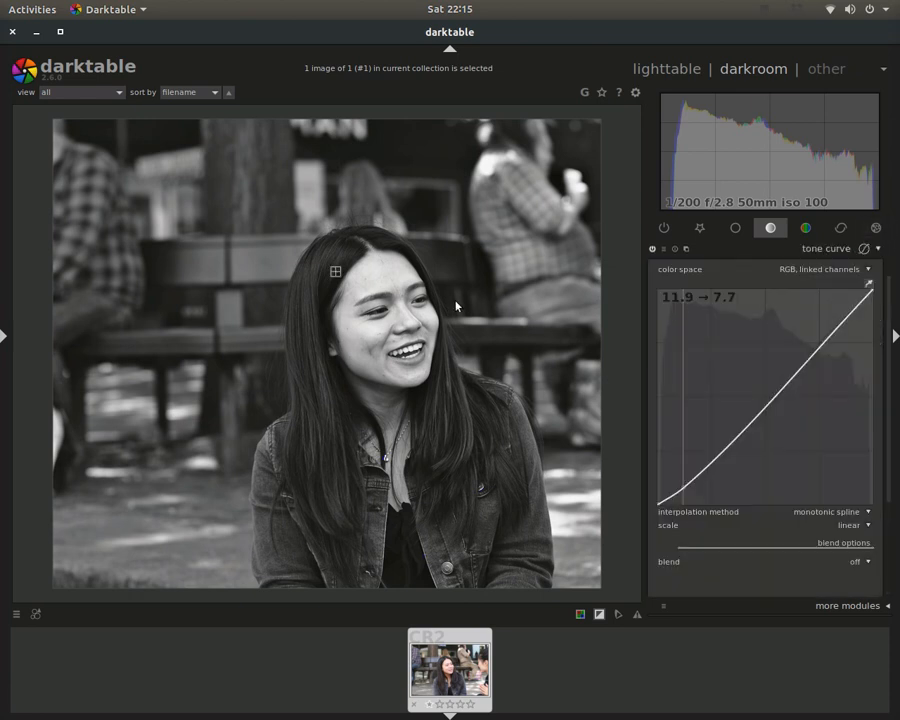
left_click(675, 250)
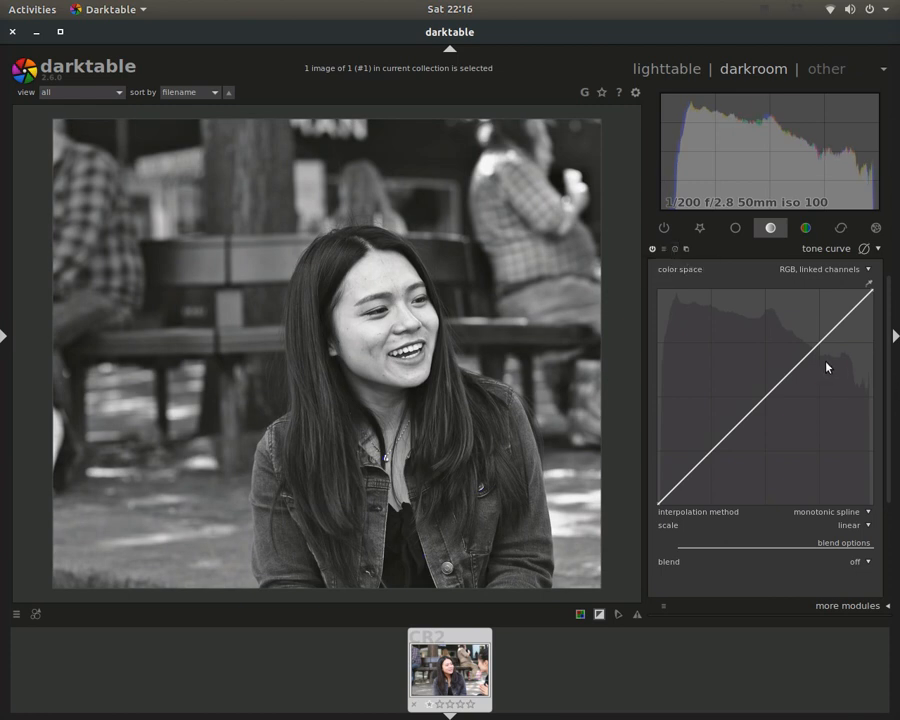
Step: Try adjusting the tone curve's highlights and shadows, restore the straight curve and view the module's presets
mouse_move(824, 338)
left_mouse_down()
mouse_move(818, 311)
mouse_move(857, 332)
mouse_move(814, 315)
mouse_move(858, 331)
mouse_move(836, 325)
left_mouse_up()
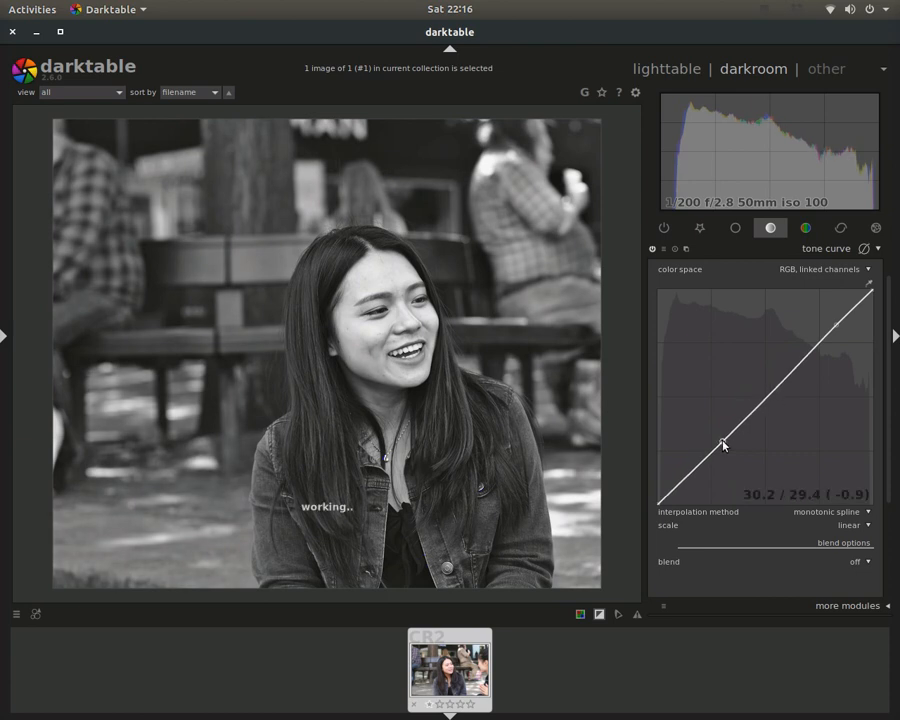
double_click(681, 486)
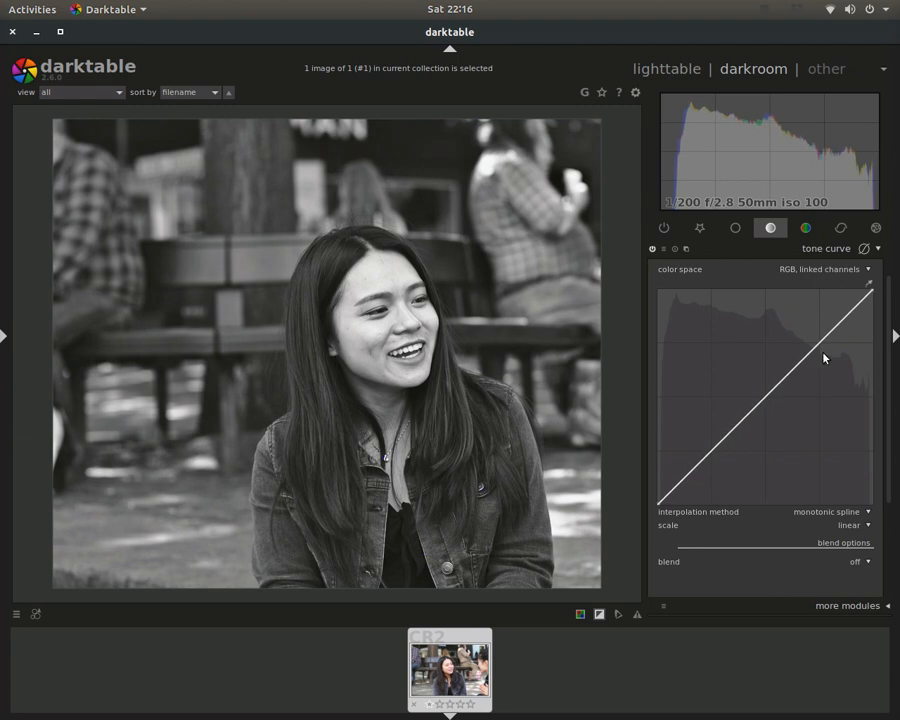
right_click(804, 383)
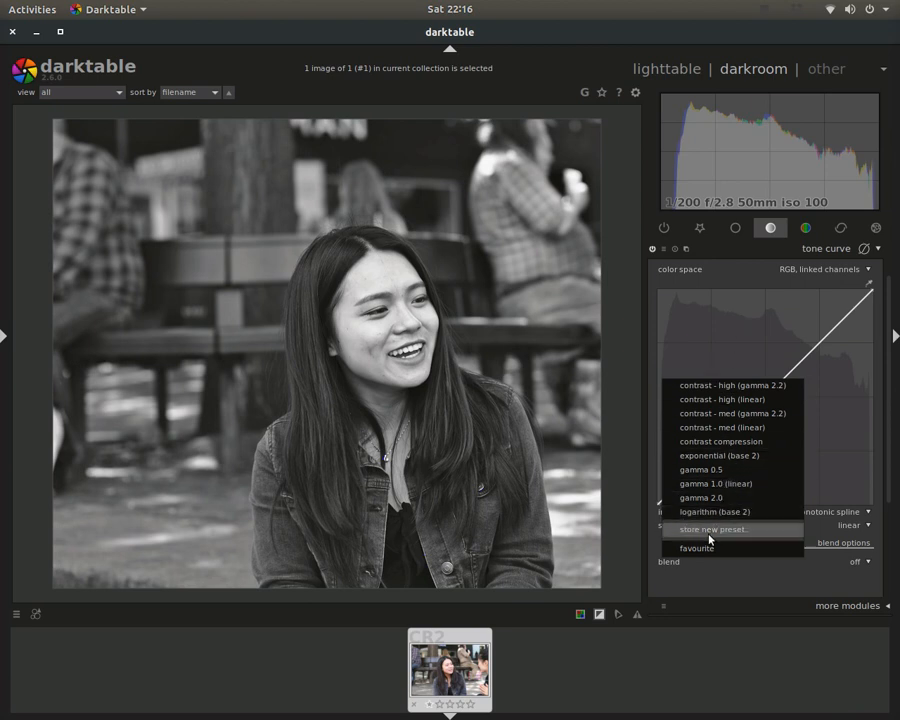
left_click(743, 595)
Step: Try the centripetal and cubic spline interpolation methods with a highlight point, return to monotonic spline and restore the straight curve
left_click(827, 512)
left_click(826, 499)
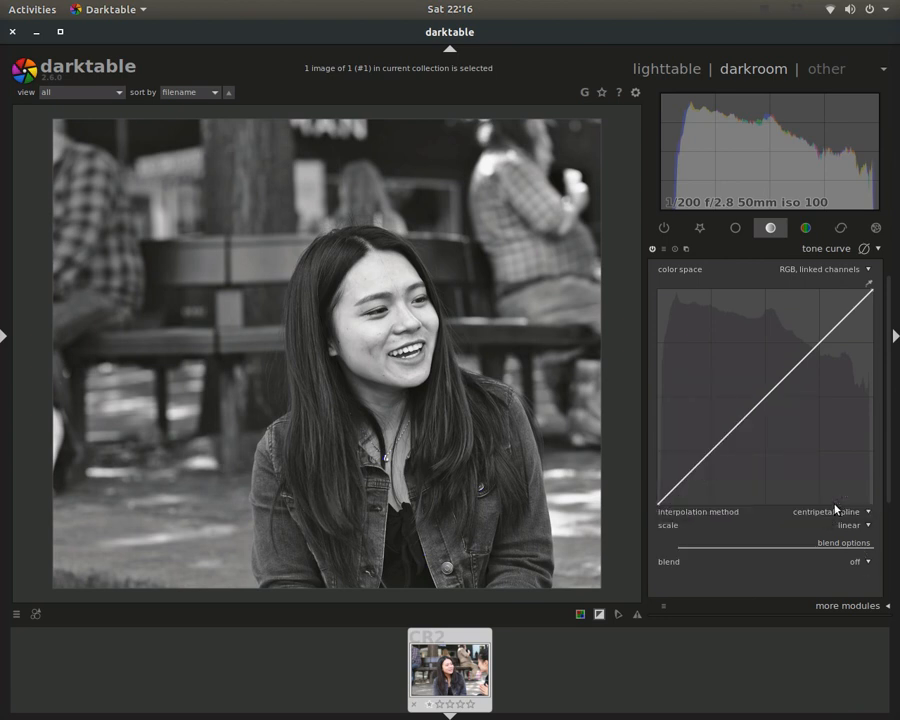
left_click(824, 512)
left_click(845, 500)
mouse_move(864, 298)
left_mouse_down()
mouse_move(854, 293)
mouse_move(866, 303)
mouse_move(855, 306)
left_mouse_up()
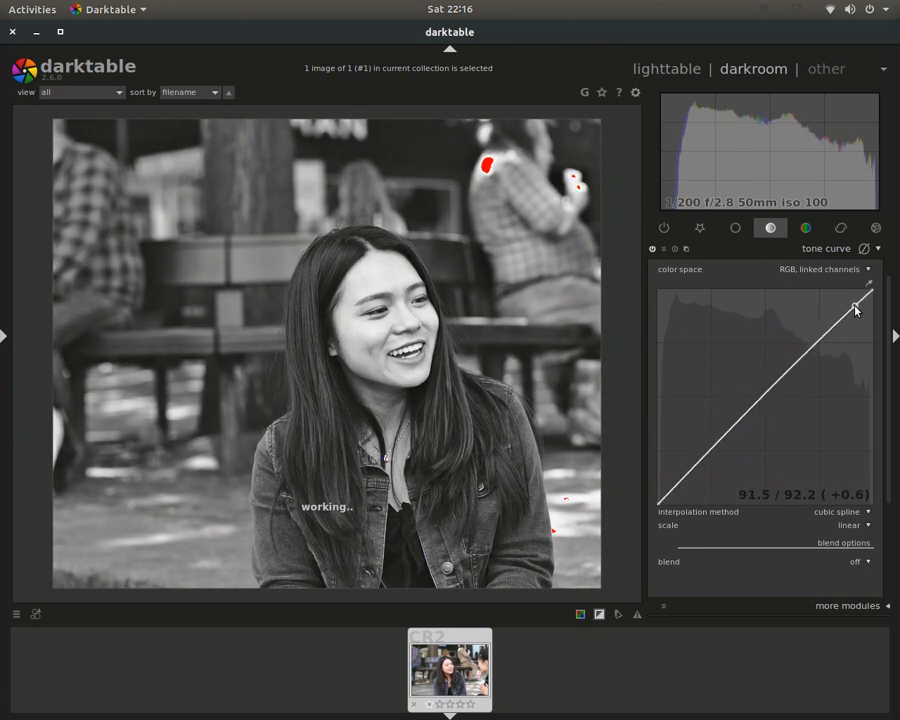
left_click(845, 514)
left_click(840, 545)
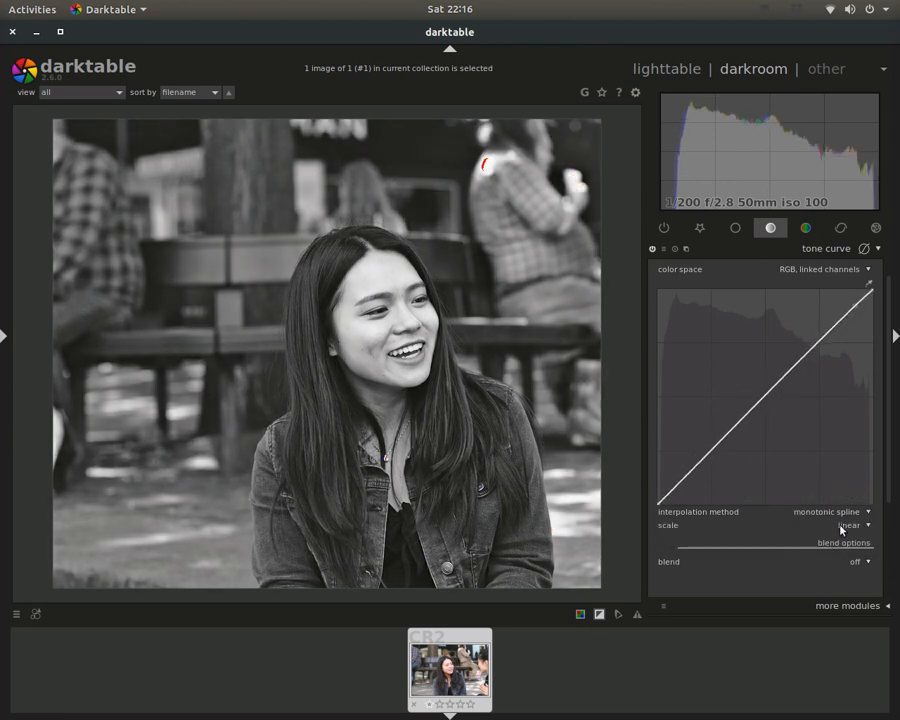
left_click(838, 512)
left_click(838, 515)
left_click(843, 530)
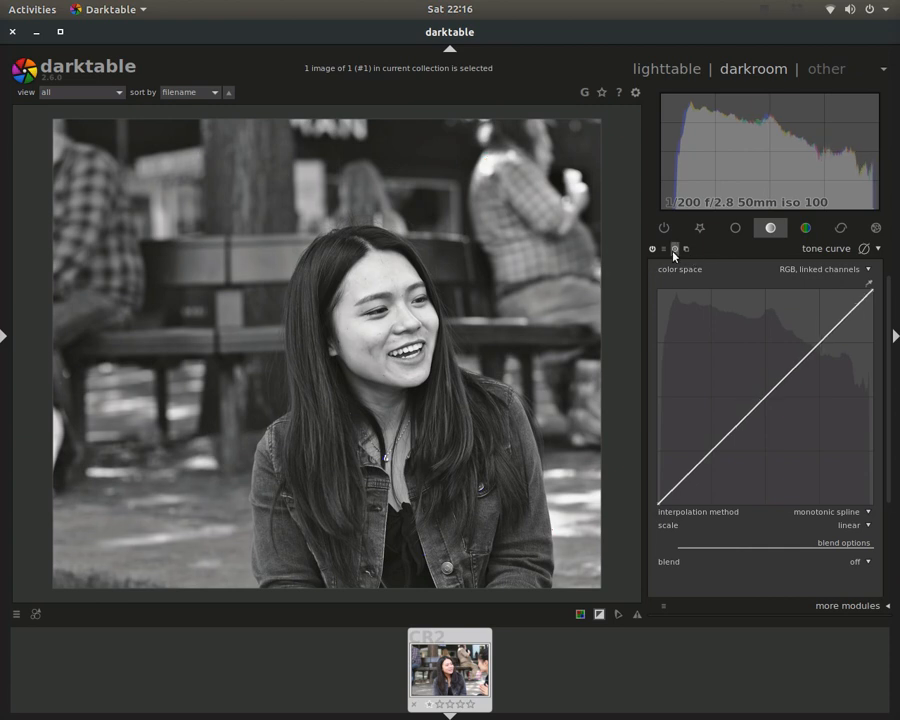
Step: Sample the dark hair beside the face for the tone curve and lower the curve at that tone
scroll(295, 228, "up", 3)
scroll(341, 267, "down", 3)
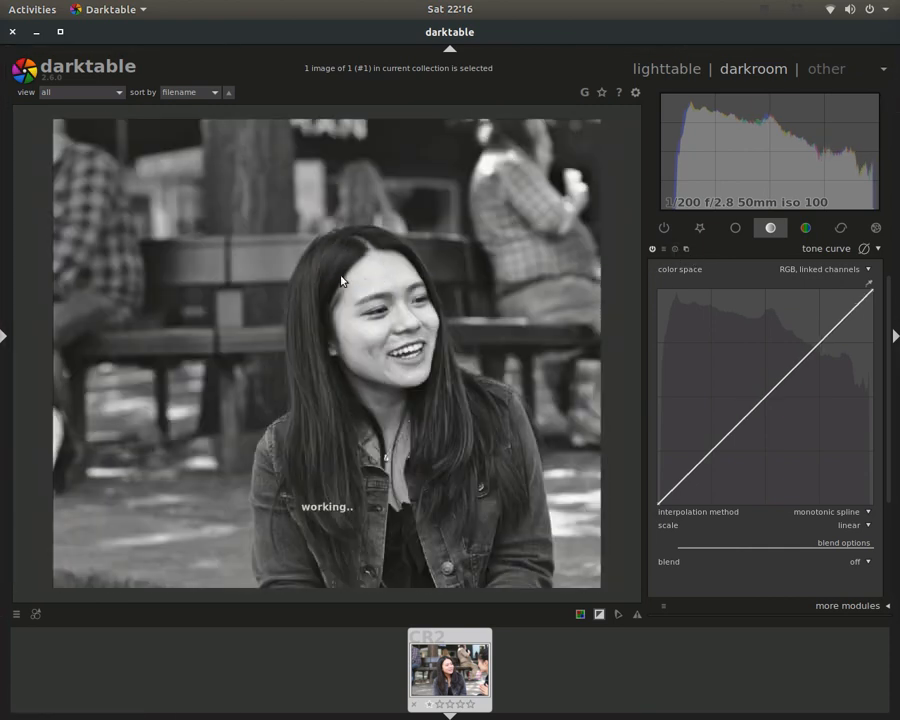
scroll(406, 277, "up", 2)
scroll(406, 279, "down", 2)
scroll(406, 277, "up", 2)
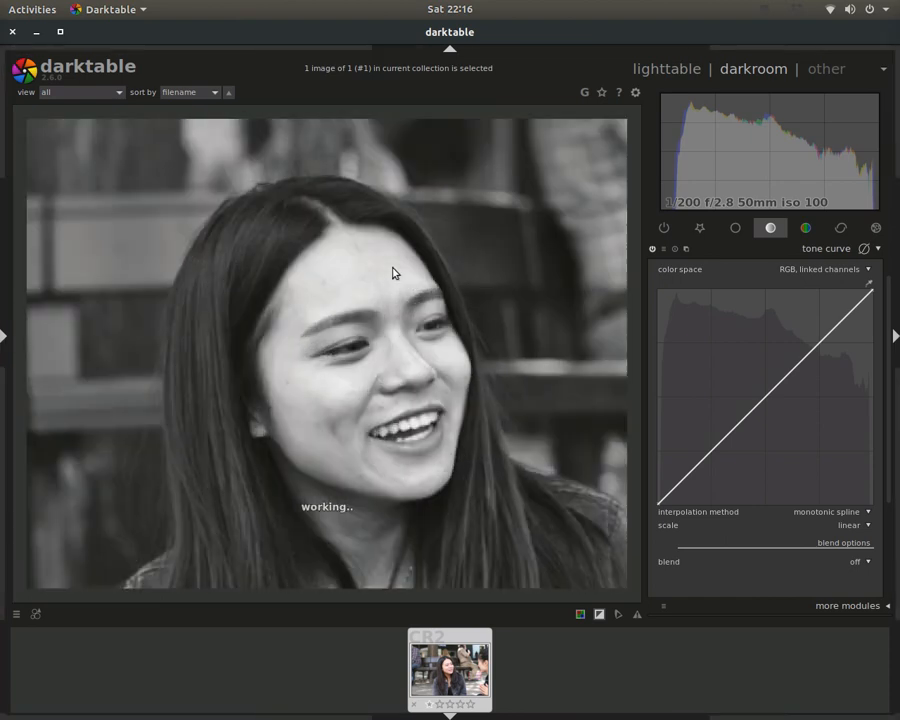
left_click(869, 284)
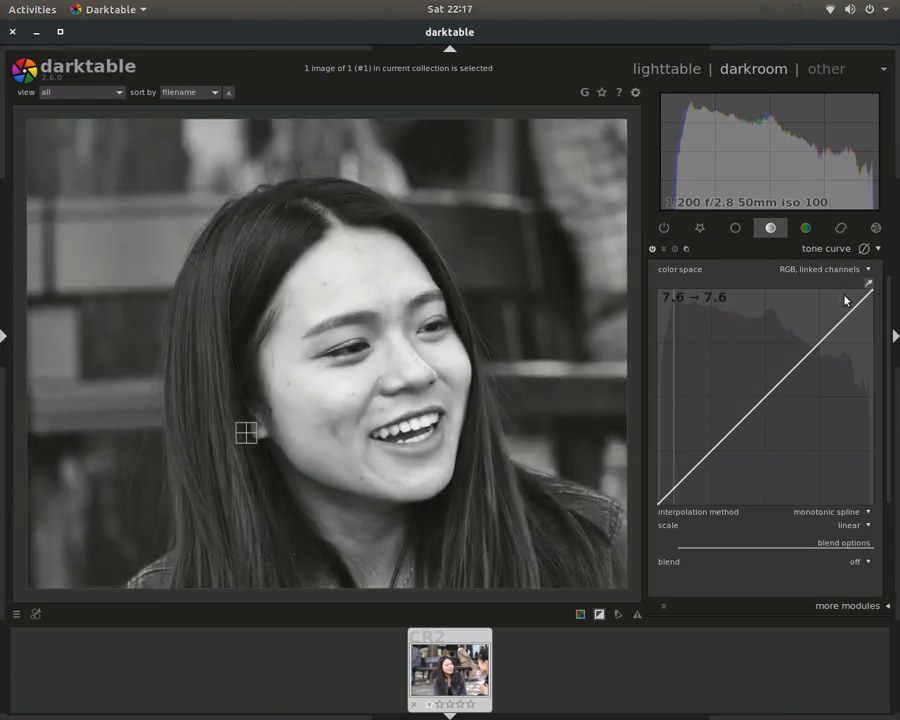
left_click(217, 347)
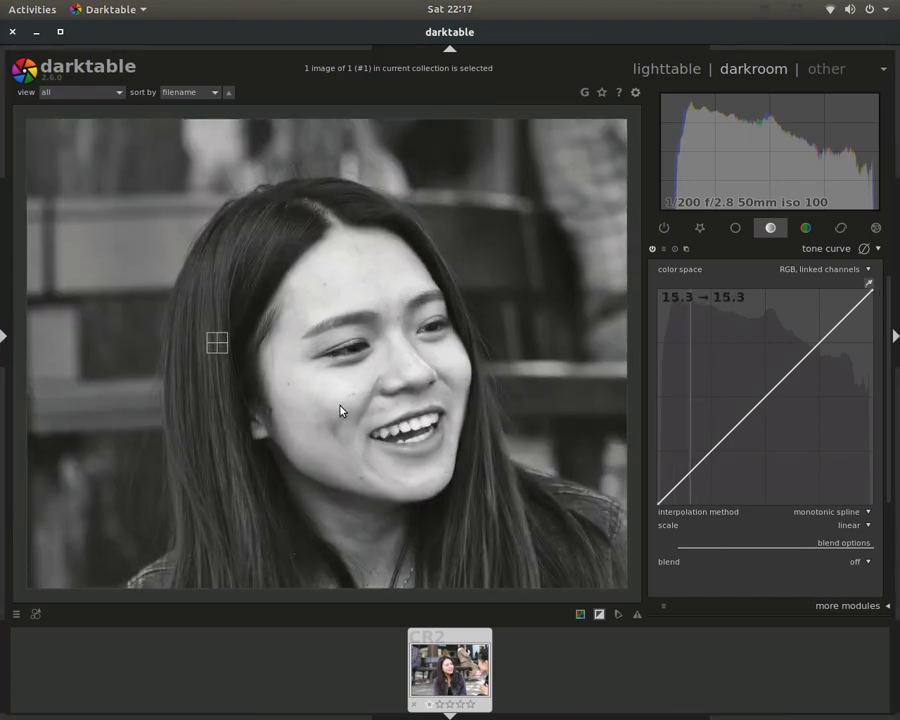
left_click_drag(691, 474, 690, 489)
Step: Sample the skin between the eyebrows, raise the tone curve slightly at that tone and collapse the module
left_click_drag(223, 346, 394, 317)
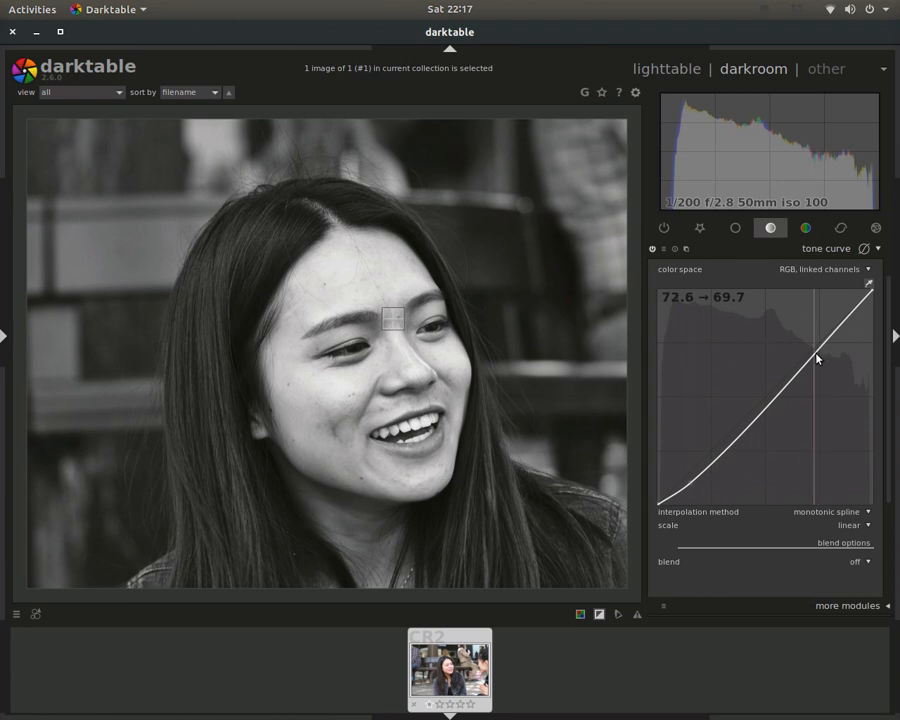
left_click_drag(816, 357, 815, 349)
left_click(832, 250)
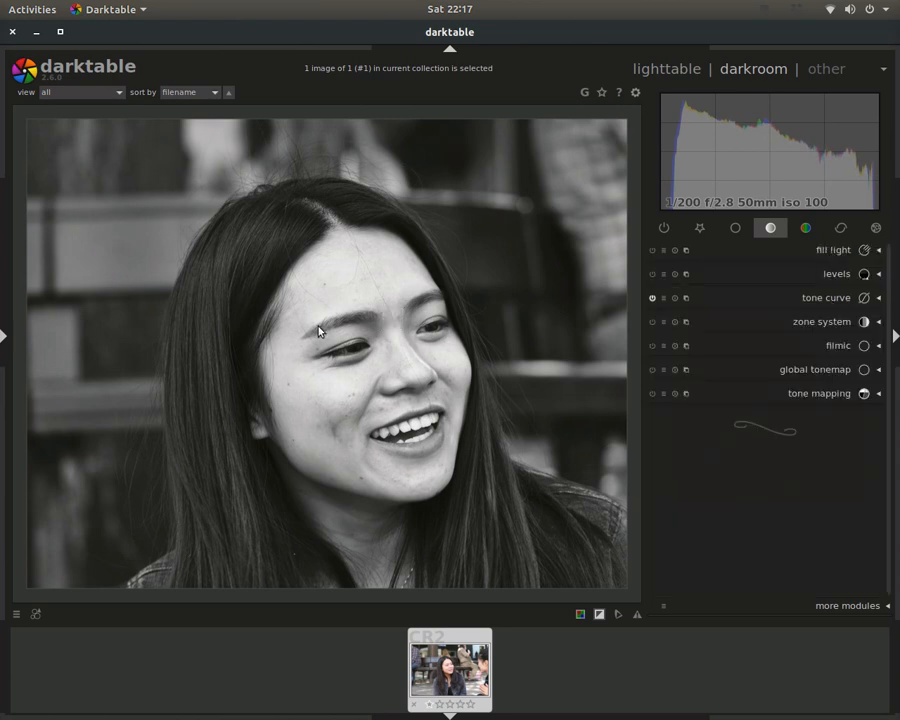
Step: Toggle the over/under exposed indication off and back on with the whole image in view
middle_click(283, 358)
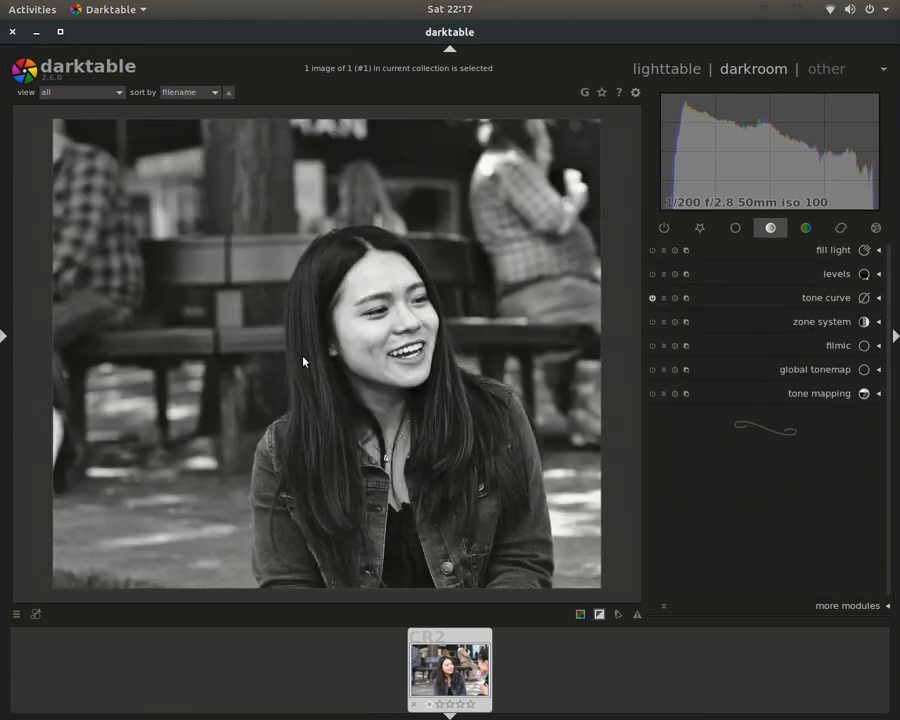
left_click(599, 614)
left_click(599, 615)
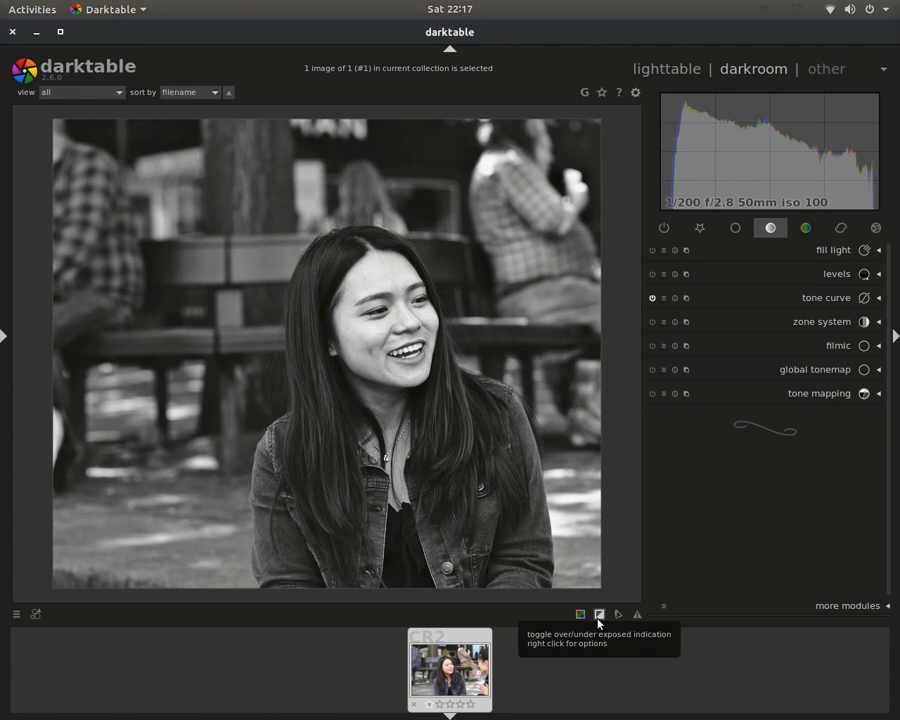
Step: Expand the edit history, select 0 - original and examine the unedited image and the woman's face
left_click(4, 335)
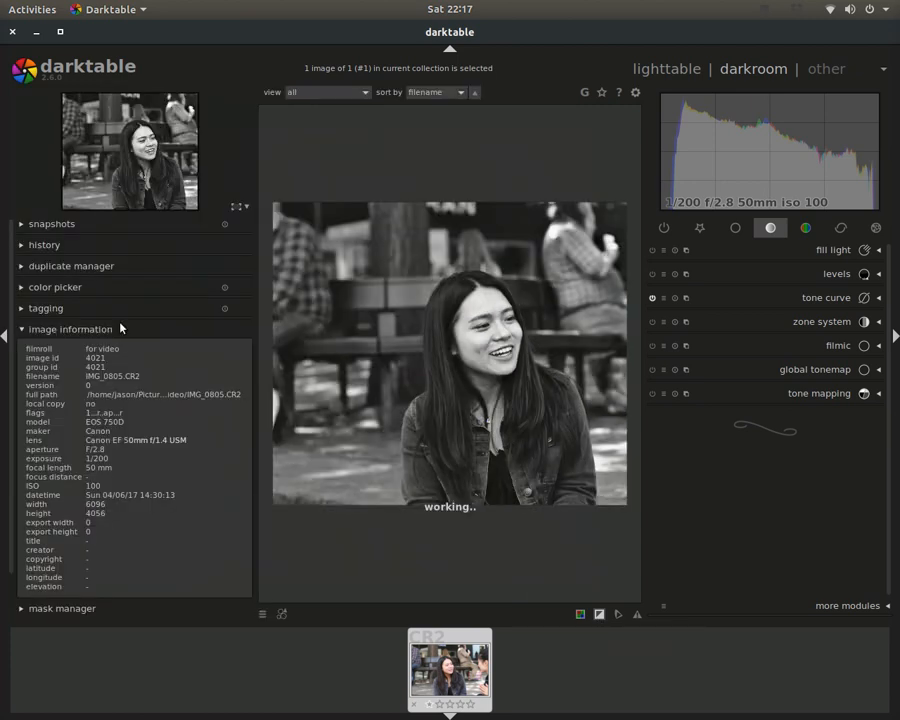
left_click(65, 249)
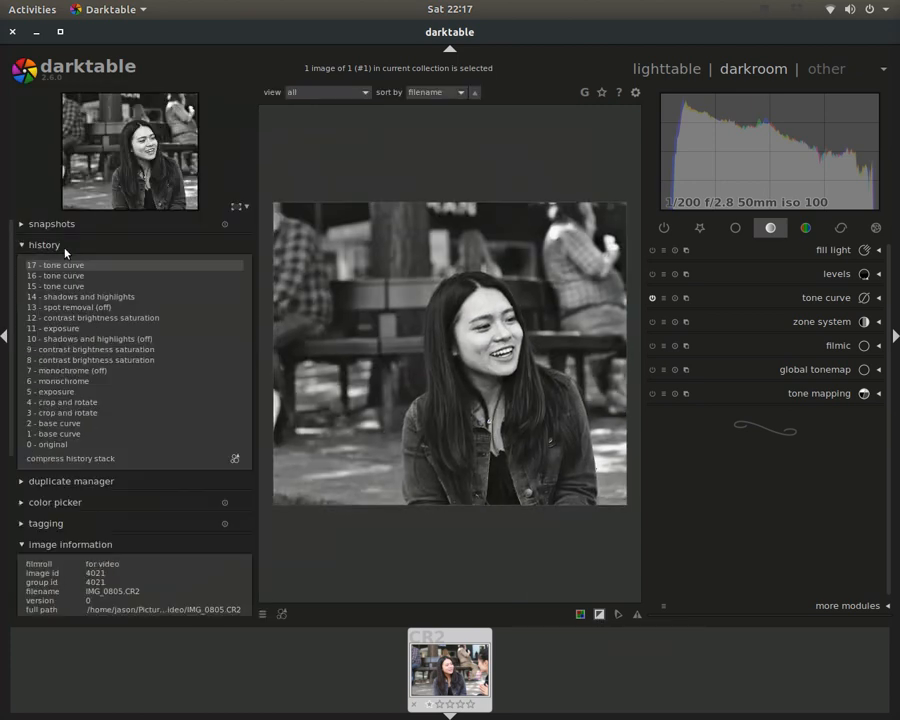
left_click(48, 446)
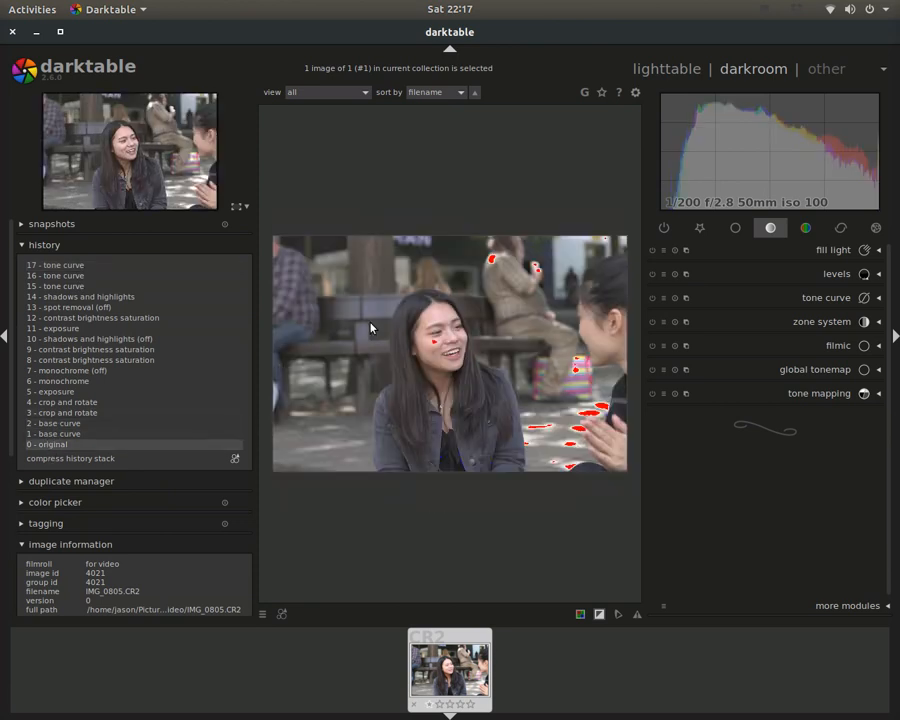
scroll(340, 342, "up", 5)
scroll(428, 340, "down", 5)
scroll(426, 301, "up", 5)
scroll(426, 301, "down", 5)
scroll(520, 305, "up", 3)
scroll(550, 307, "down", 3)
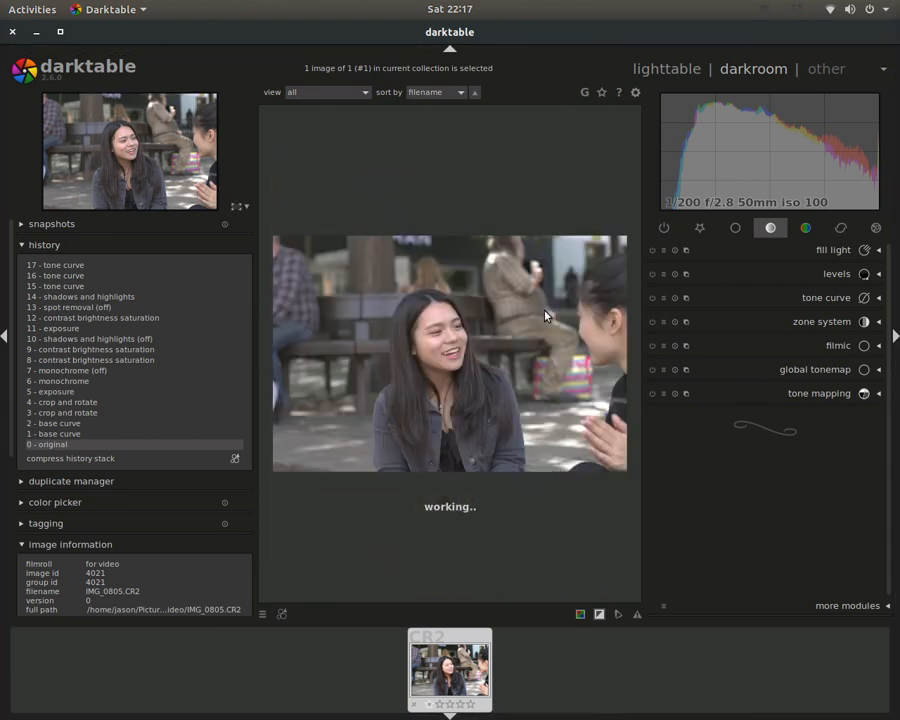
scroll(601, 324, "up", 1)
scroll(600, 322, "down", 1)
scroll(428, 318, "up", 1)
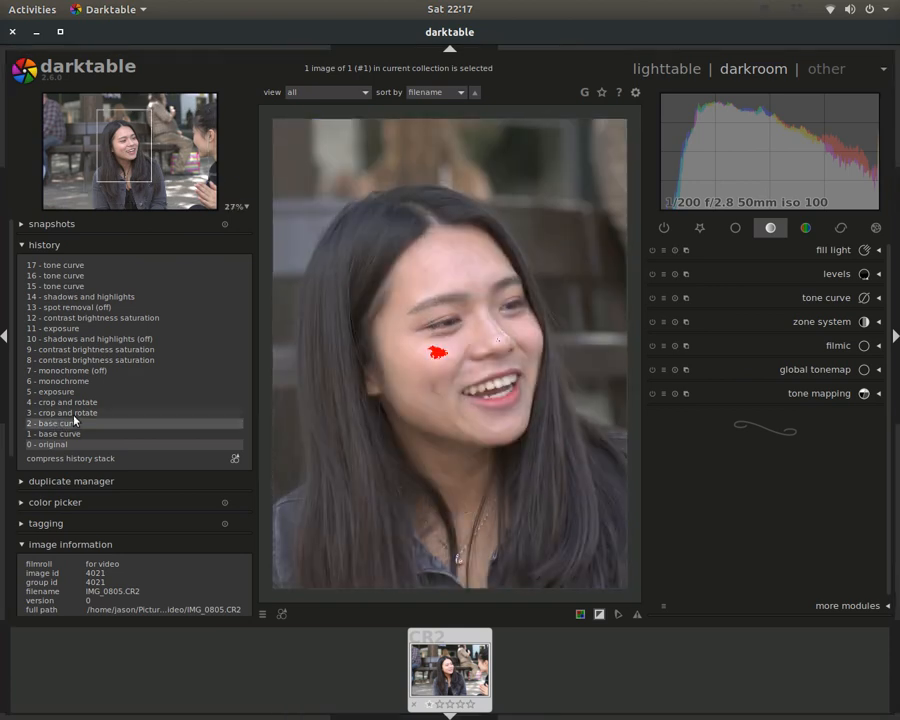
Step: Compare the 3 - crop and rotate and 5 - exposure history states, return to 17 - tone curve and inspect the face
left_click(58, 412)
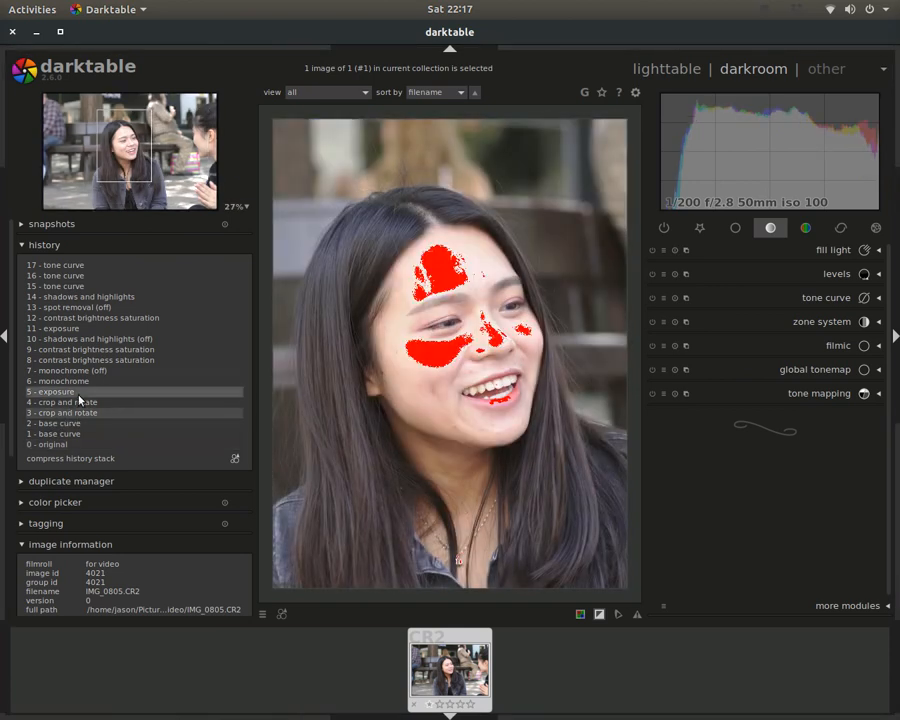
left_click(82, 401)
left_click(84, 363)
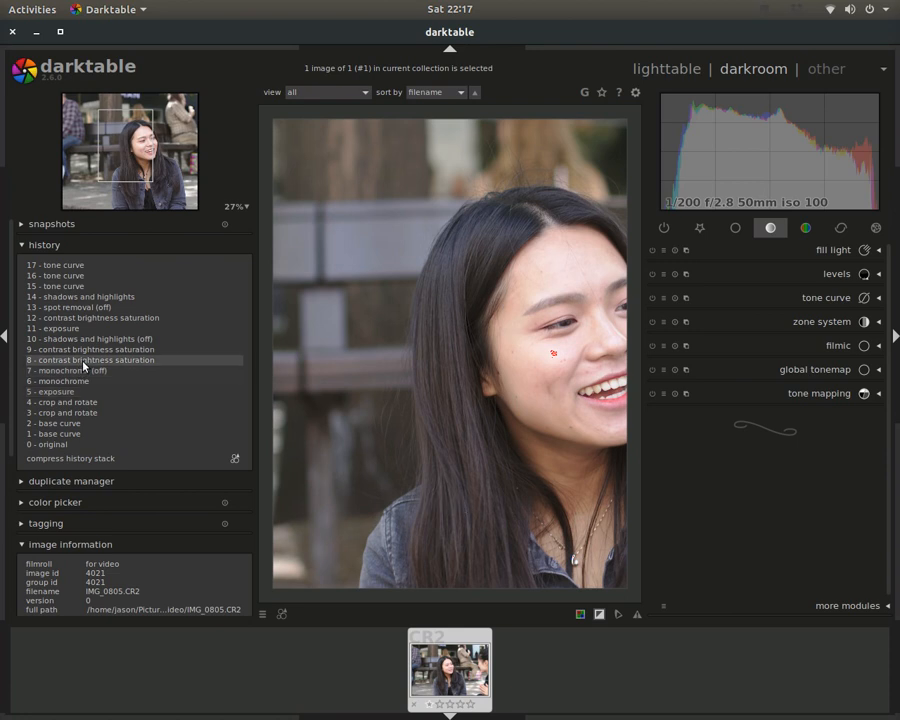
left_click(58, 266)
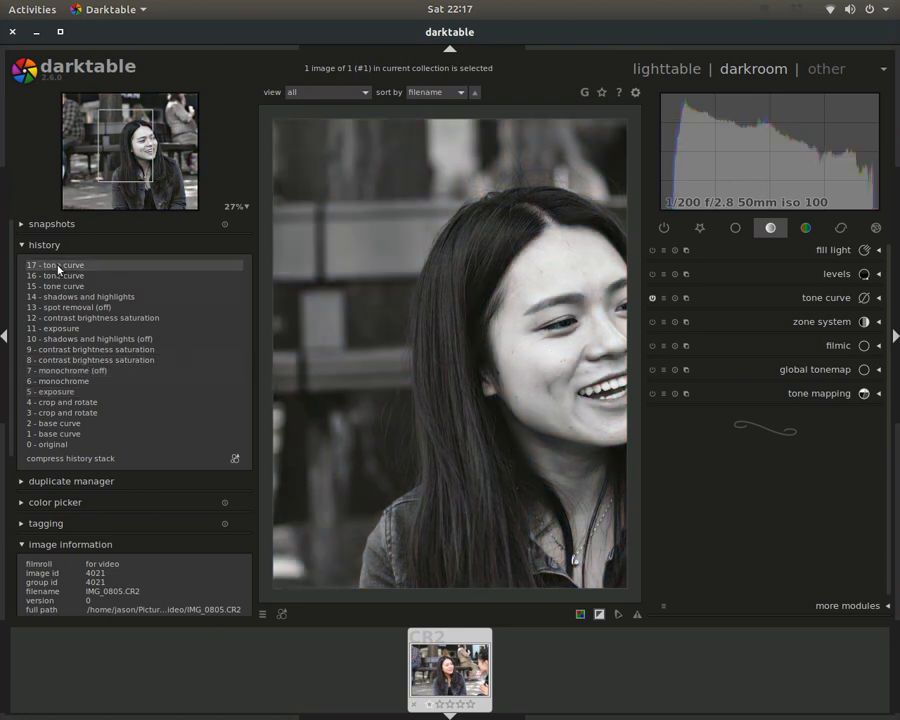
scroll(495, 342, "down", 1)
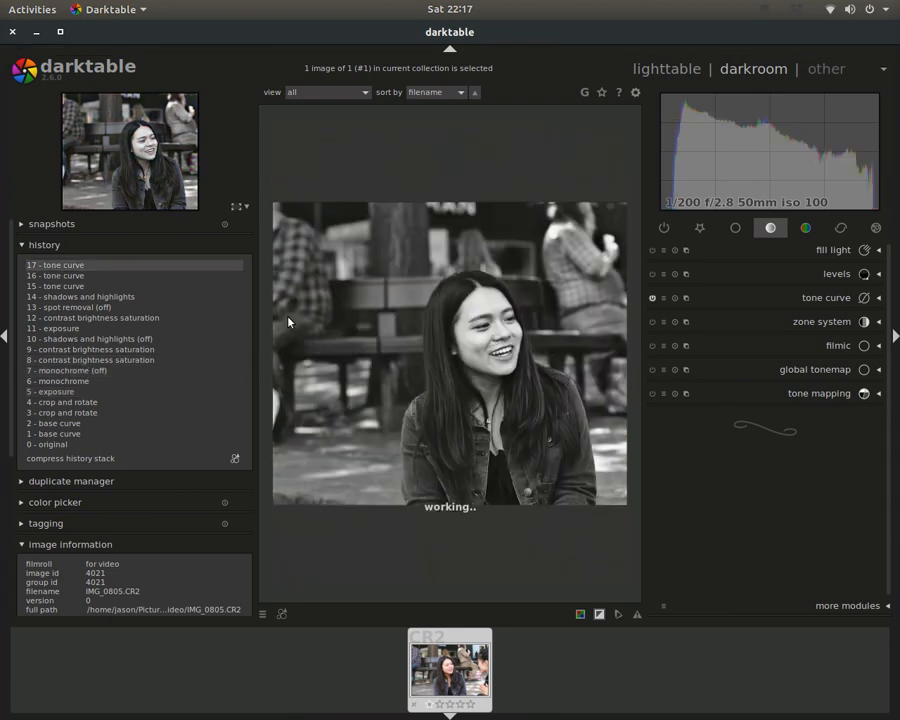
scroll(502, 334, "up", 3)
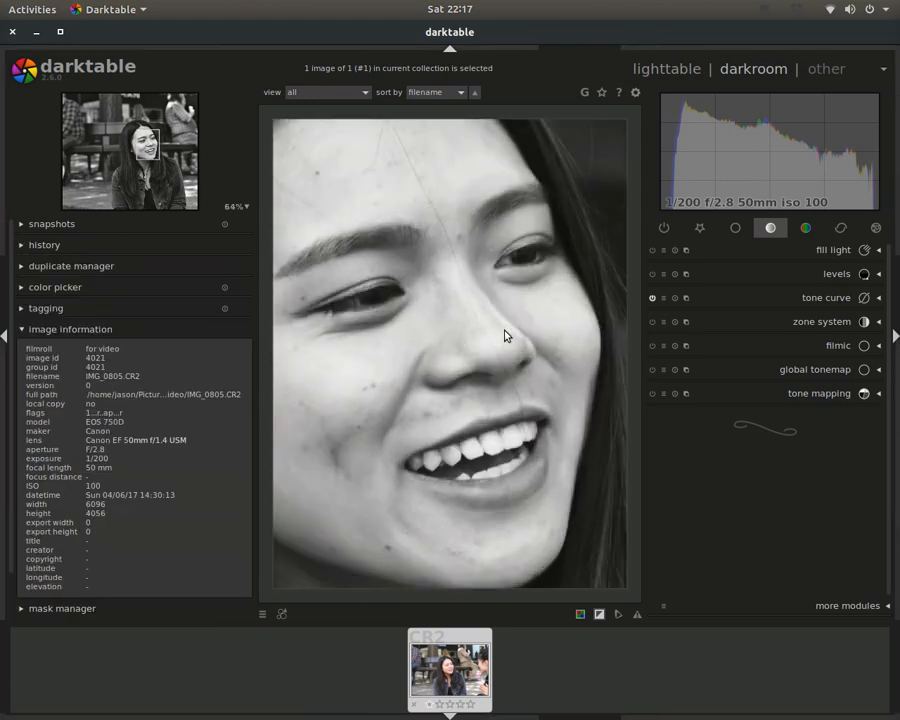
left_click_drag(405, 195, 411, 240)
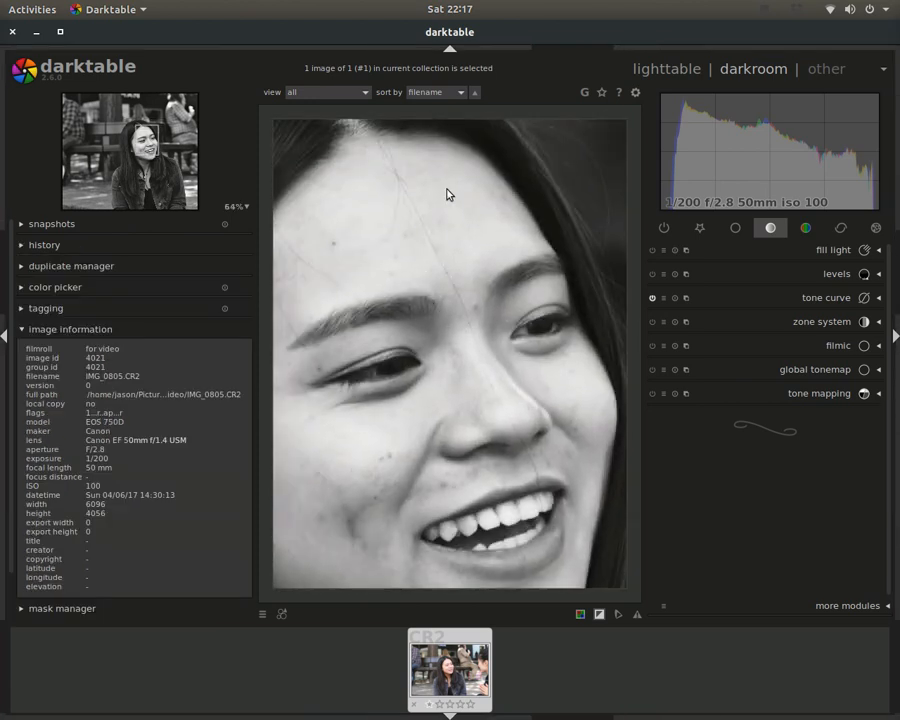
scroll(440, 366, "down", 2)
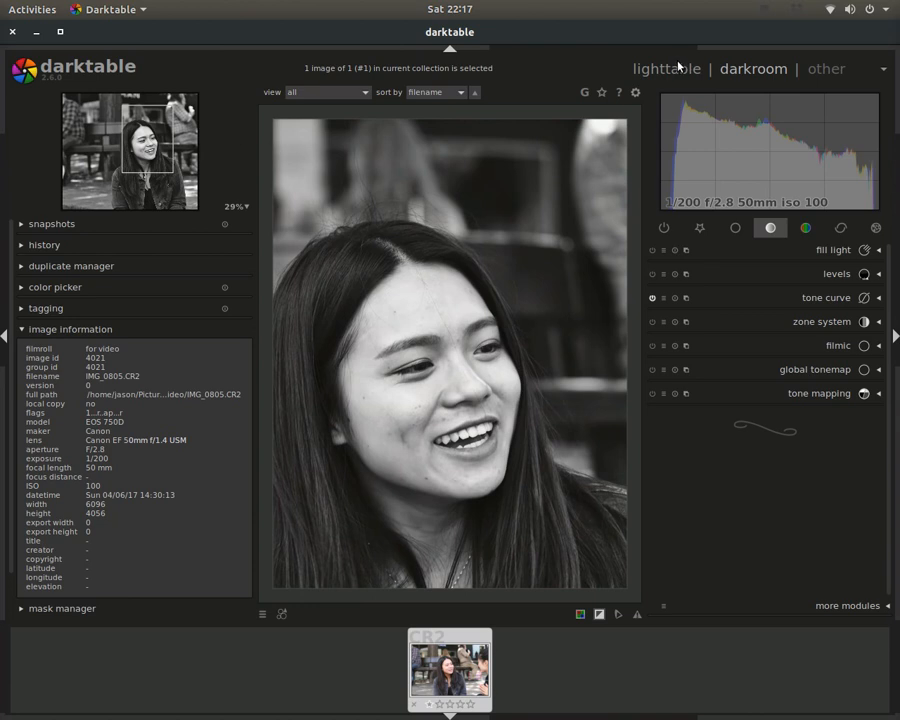
Step: Switch to the lighttable and select the for video folder in Pictures as the export output destination
left_click(631, 70)
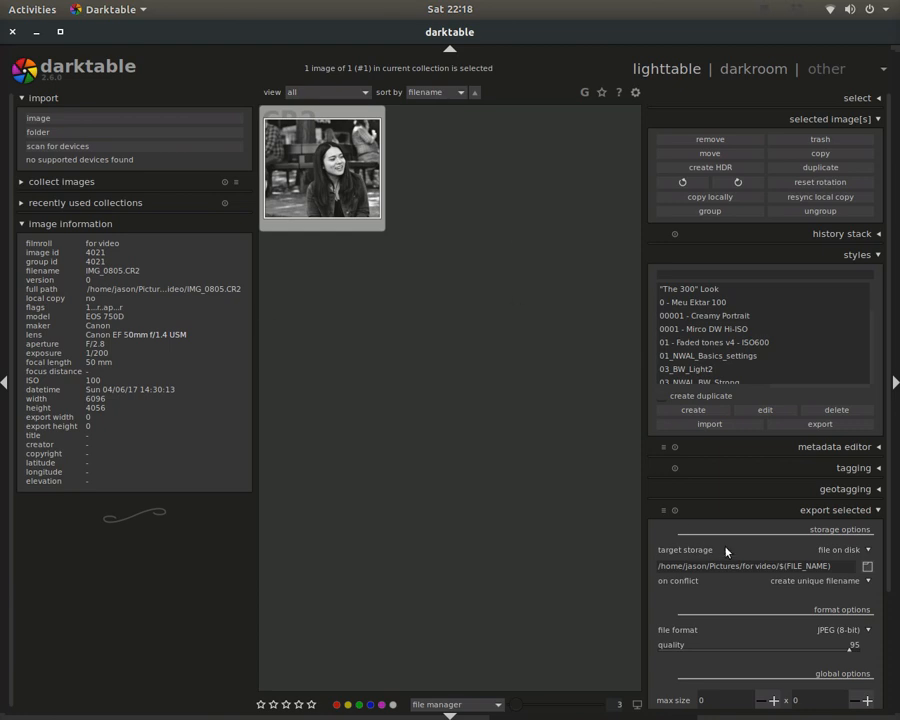
left_click(868, 567)
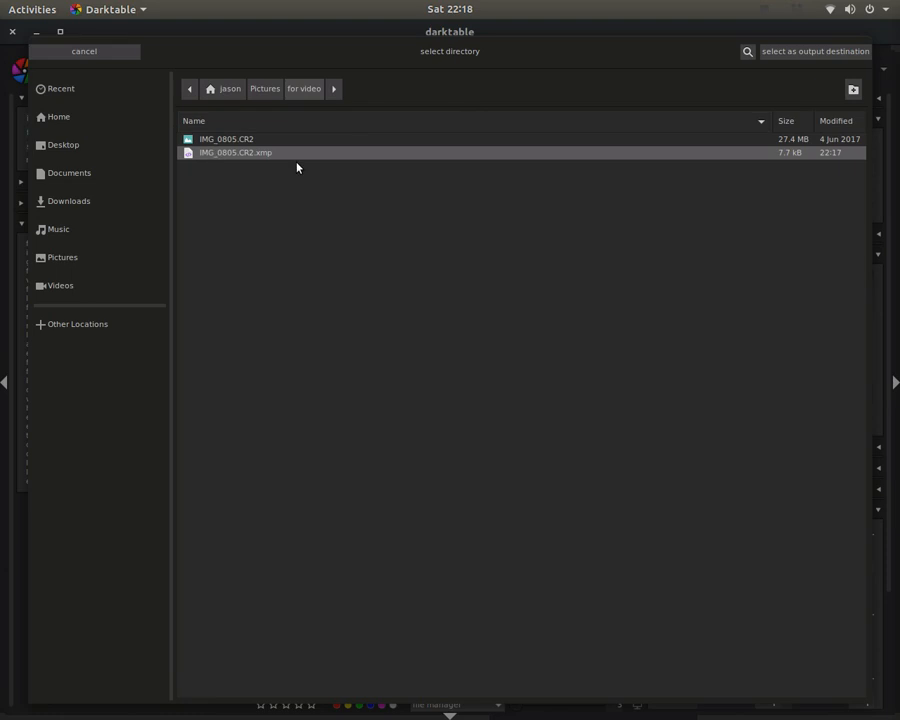
left_click(780, 53)
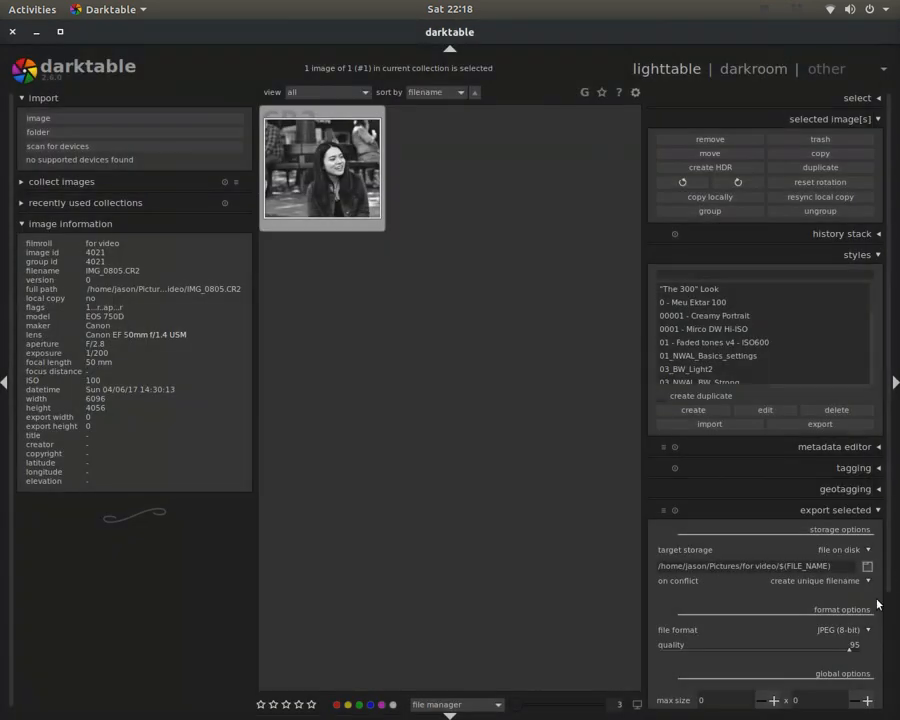
Step: Review the export file formats and set the file format to PNG (8/16-bit)
left_click(868, 630)
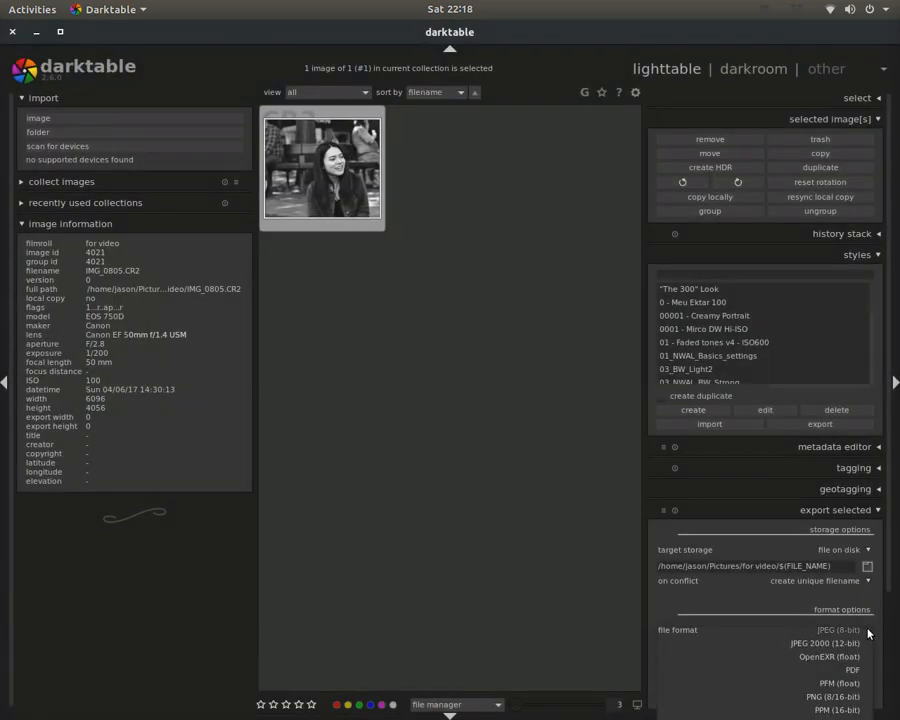
scroll(796, 690, "down", 2)
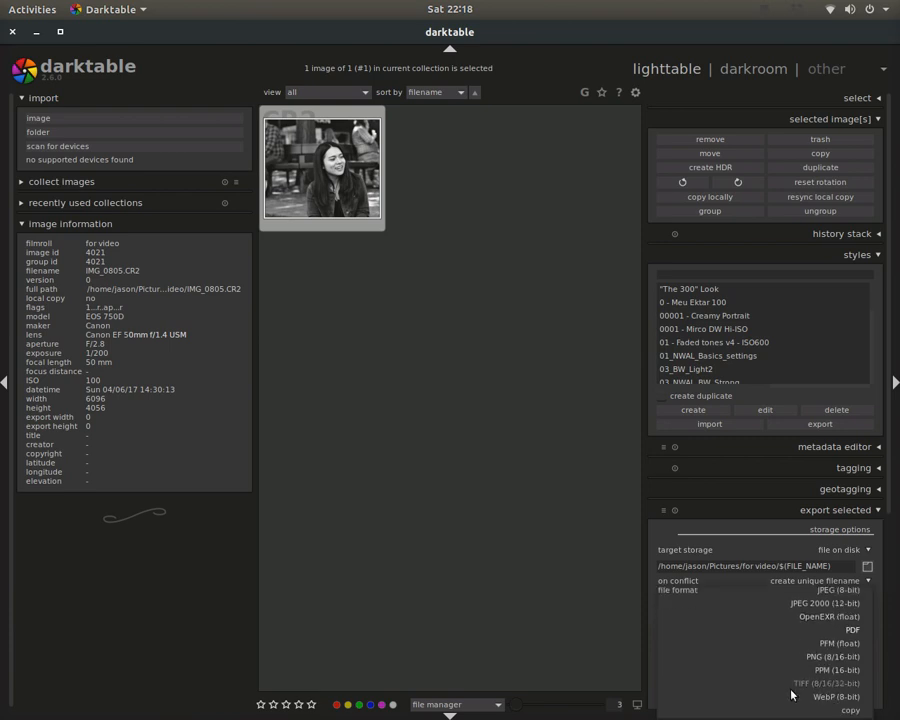
scroll(824, 688, "up", 3)
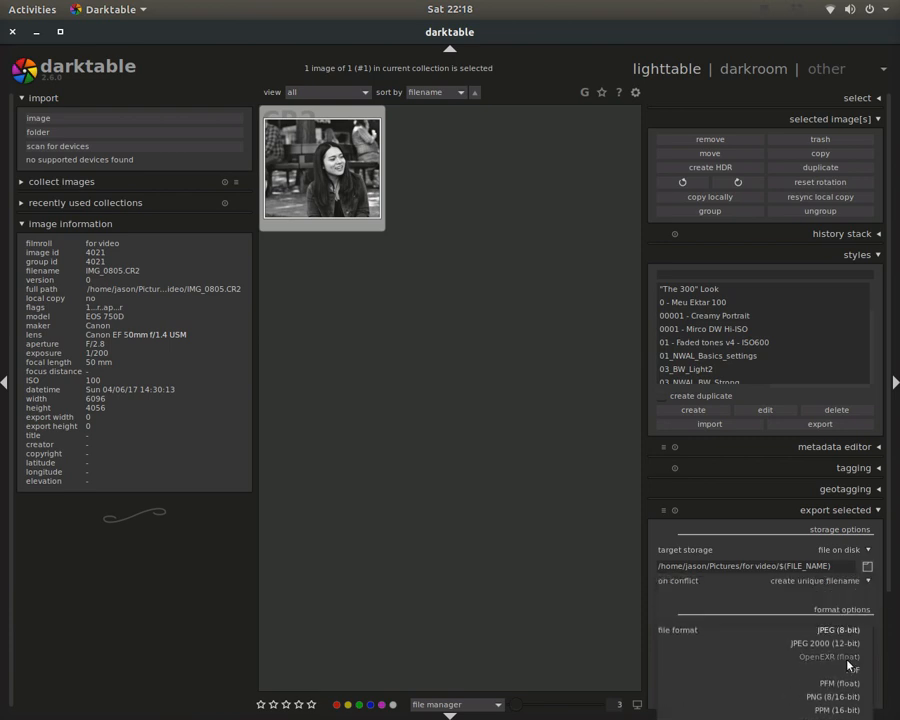
scroll(840, 672, "down", 4)
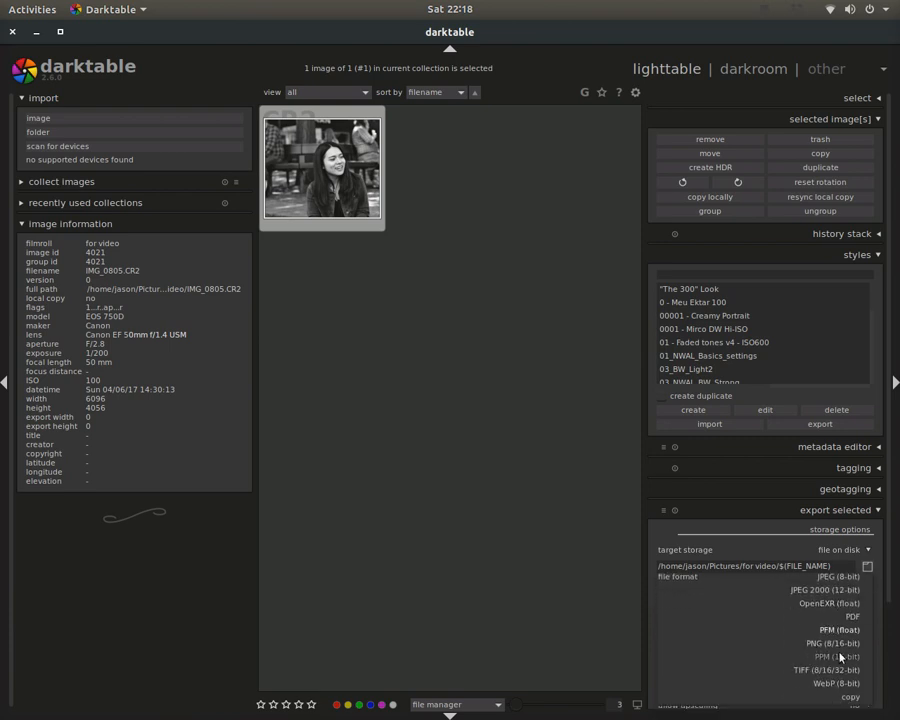
left_click(841, 646)
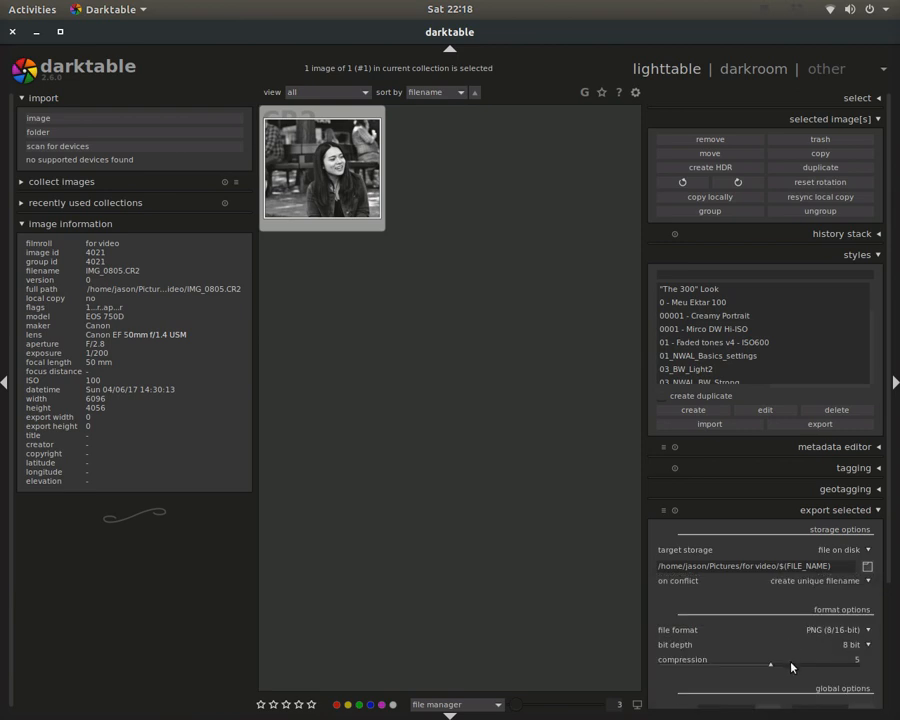
Step: Export the selected portrait as an 8-bit PNG and close darktable
scroll(890, 667, "down", 3)
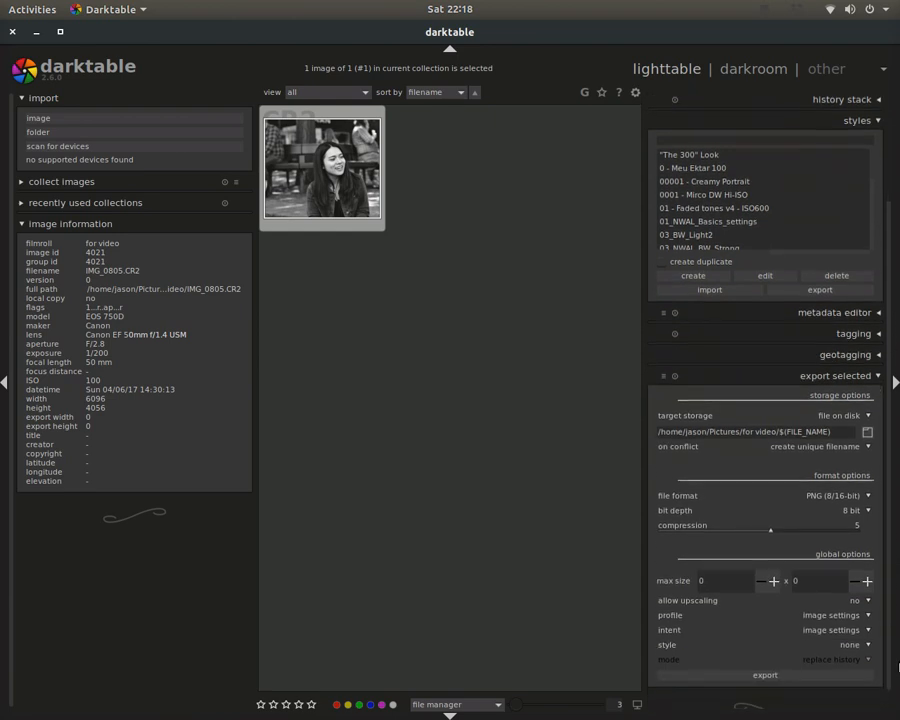
left_click(773, 676)
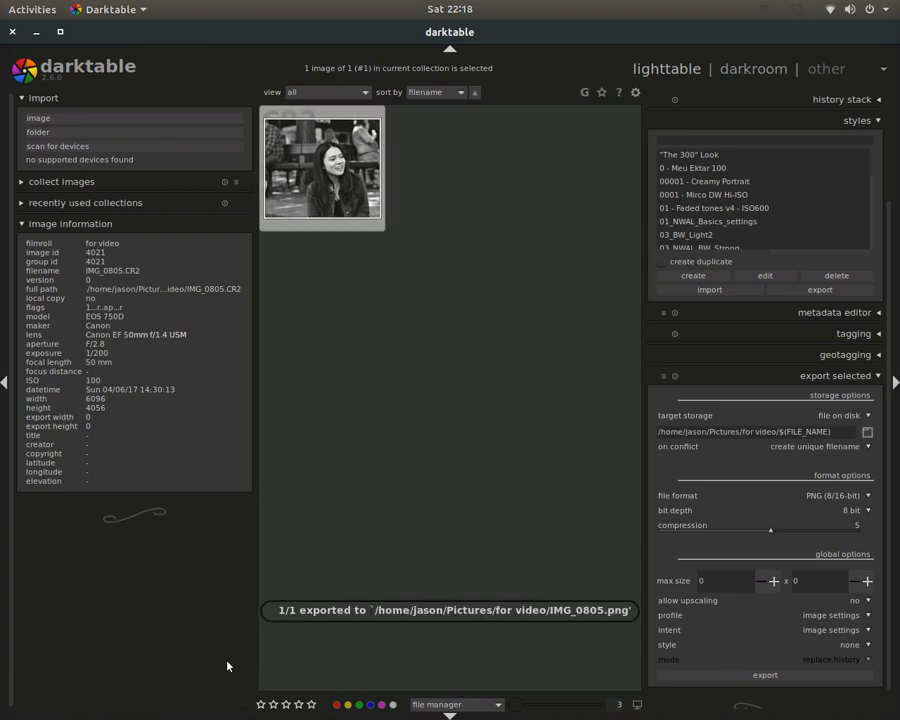
left_click(12, 33)
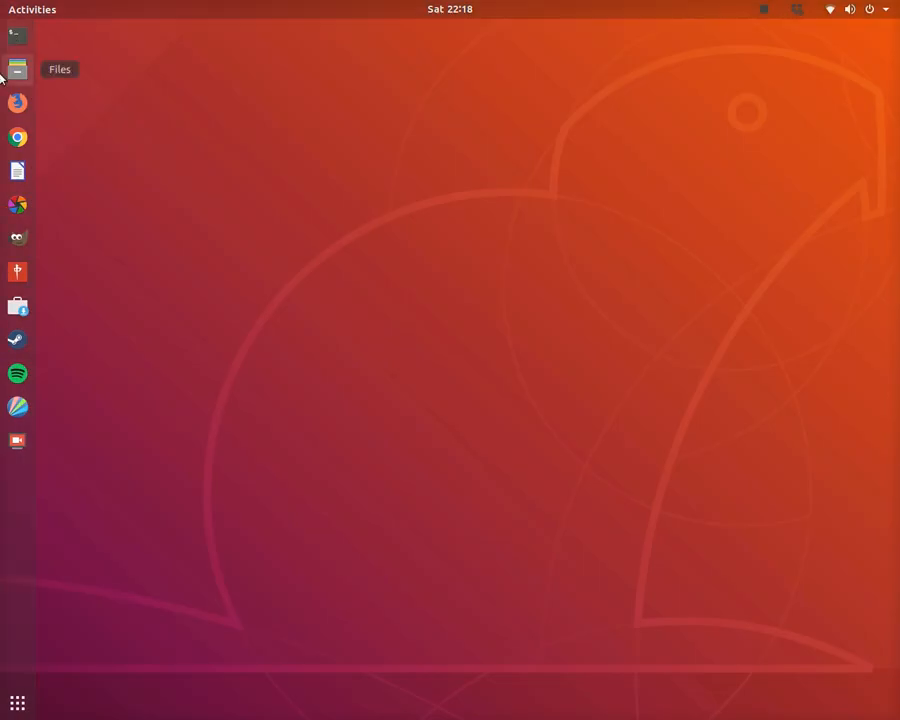
Step: Launch GIMP and look over its filter categories, including G'MIC-Qt, Enhance and Light and Shadow
left_click(23, 240)
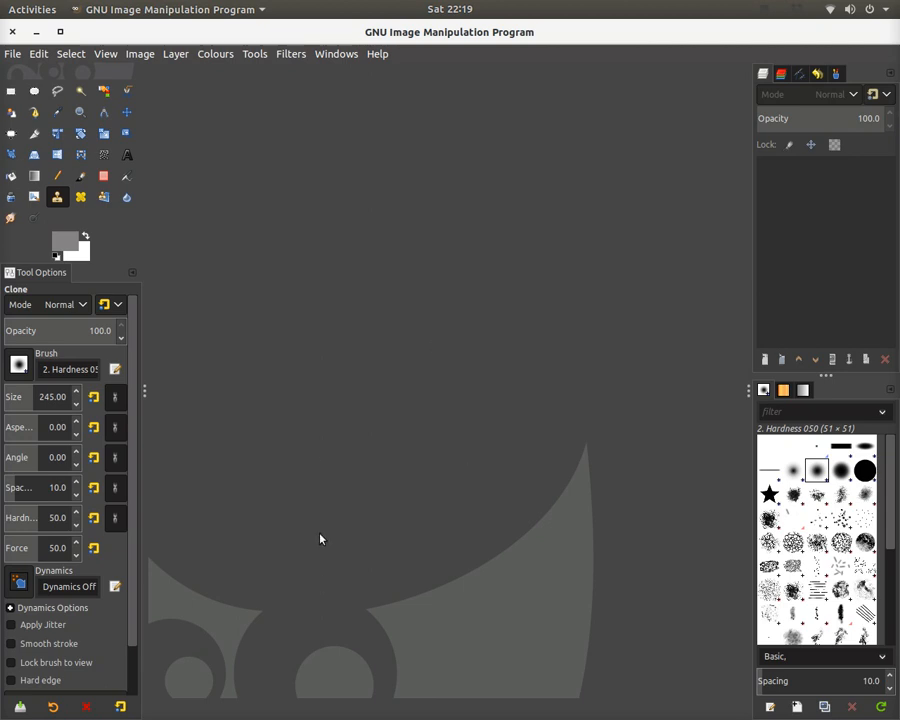
scroll(771, 490, "down", 5)
scroll(771, 490, "up", 5)
left_click(292, 54)
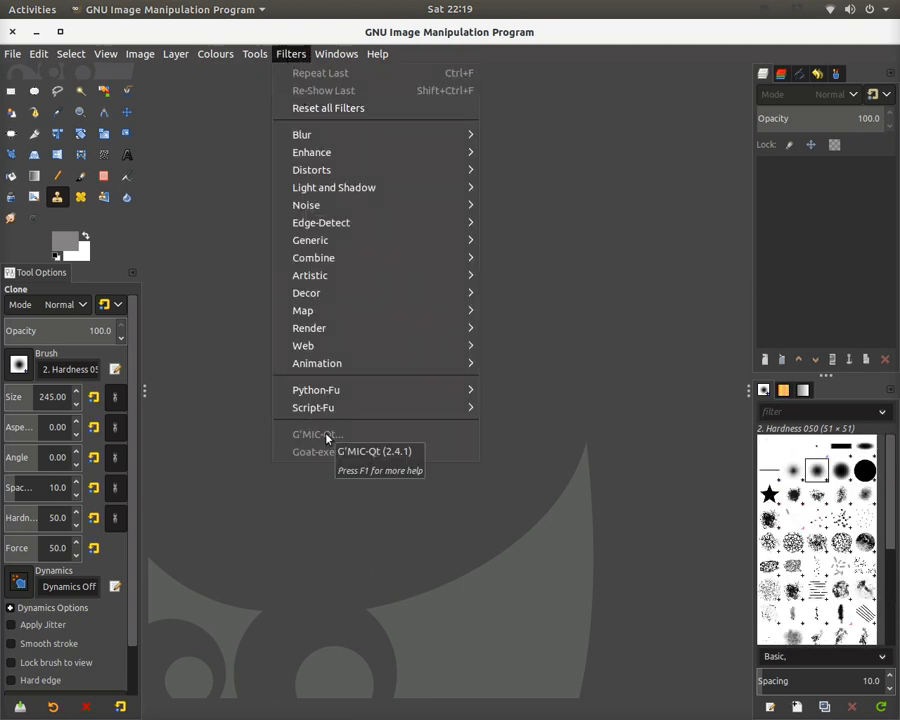
mouse_move(399, 154)
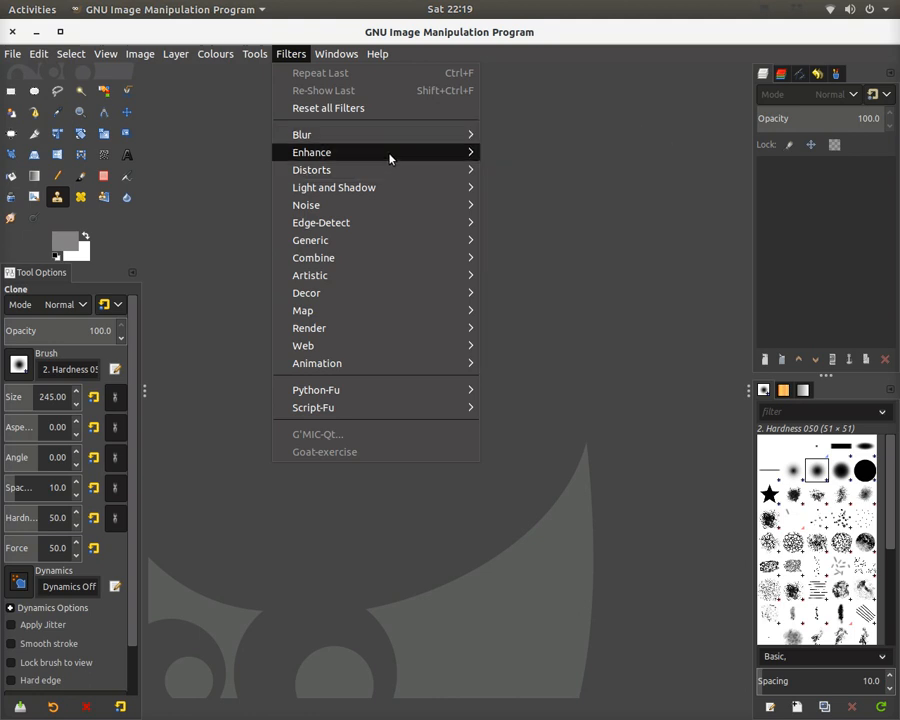
mouse_move(373, 175)
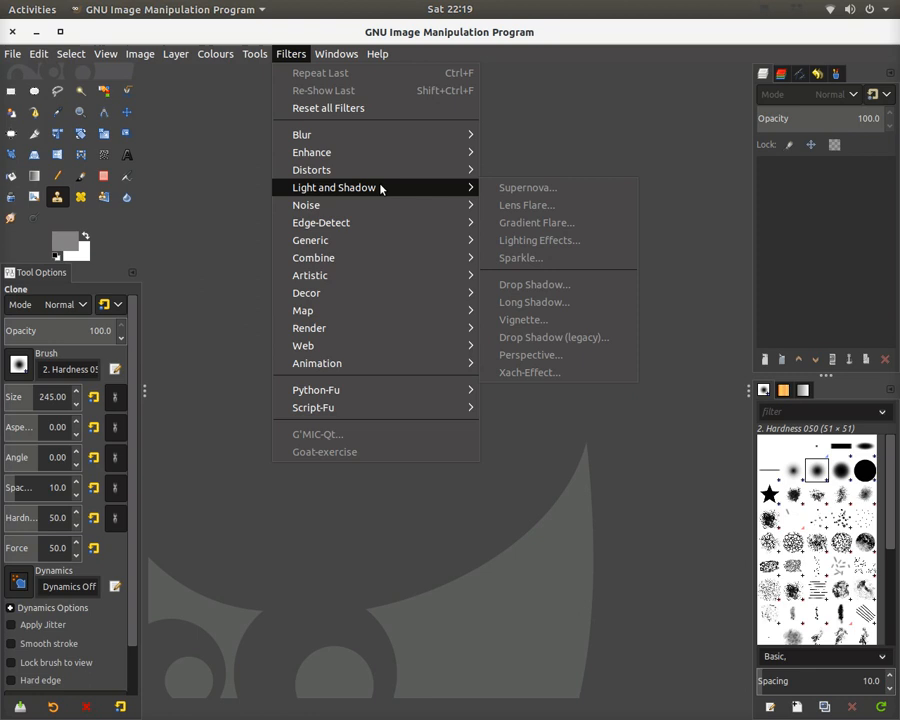
left_click(425, 596)
Step: Open IMG_0805.png from the recently used for video folder
left_click(13, 54)
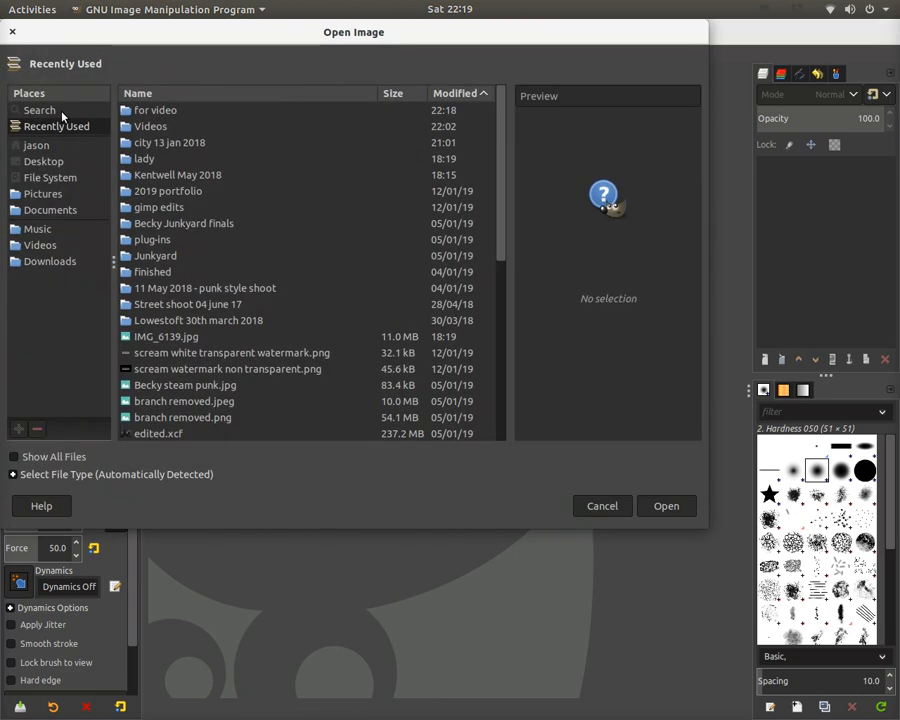
double_click(166, 112)
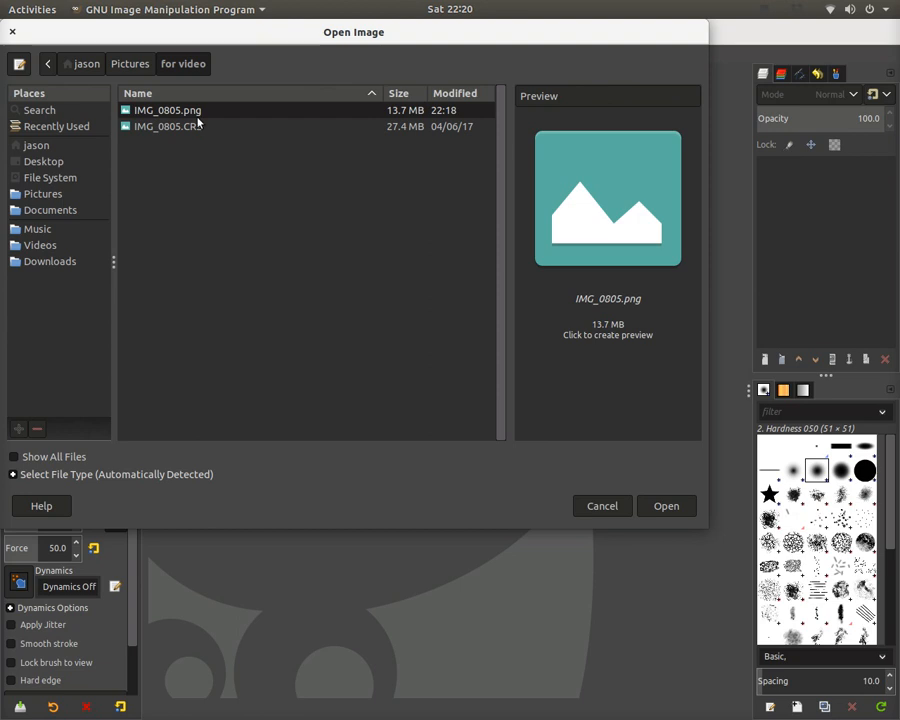
left_click(666, 506)
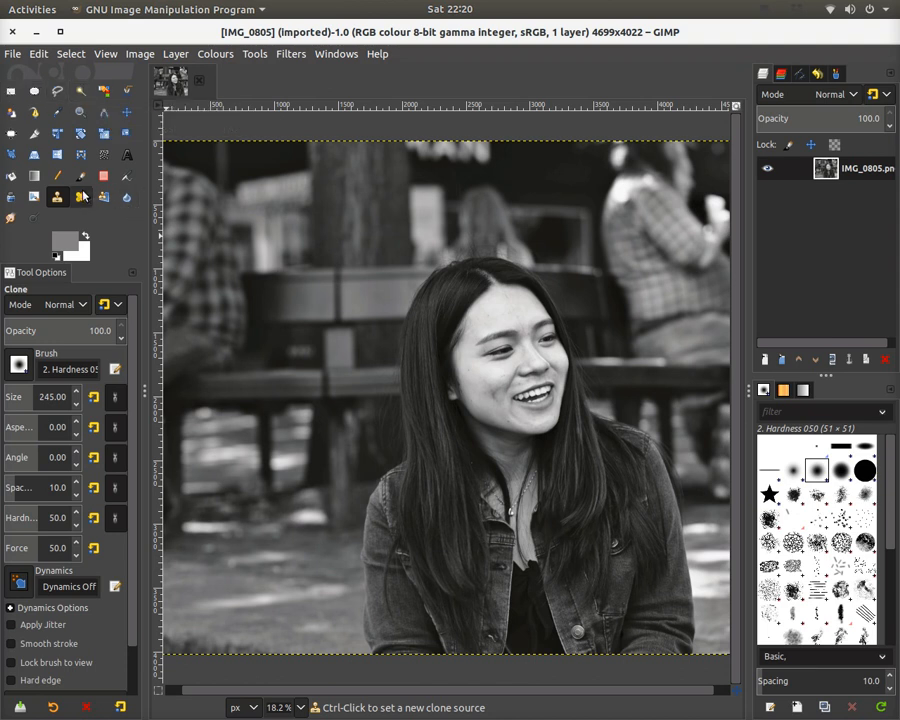
Step: Activate the Heal tool for retouching the woman's face and set its brush size to 39
left_click(82, 196)
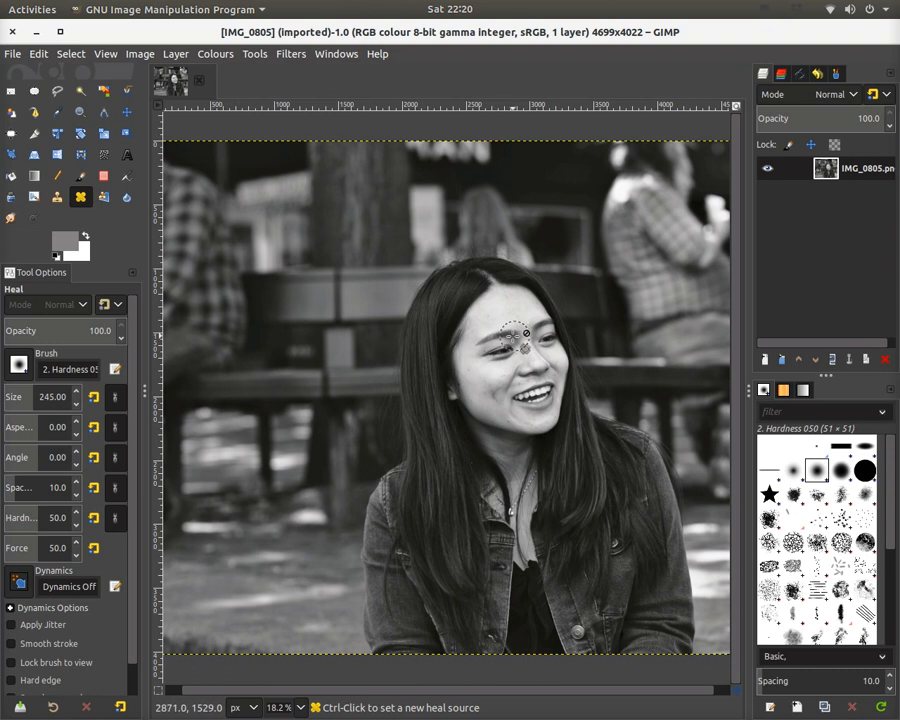
scroll(508, 321, "up", 2)
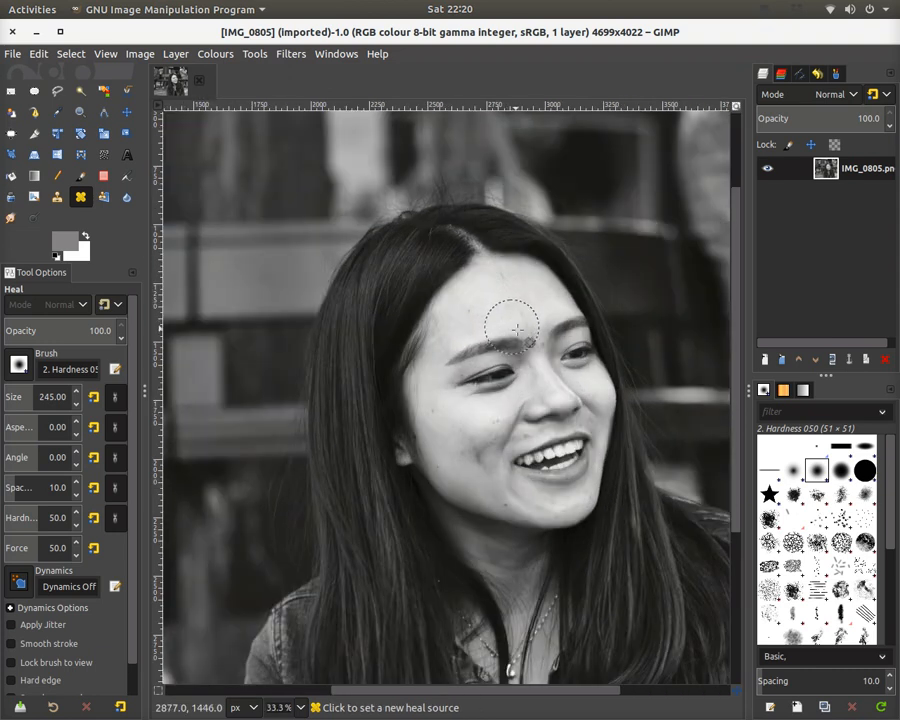
scroll(510, 325, "up", 3)
scroll(516, 333, "down", 3)
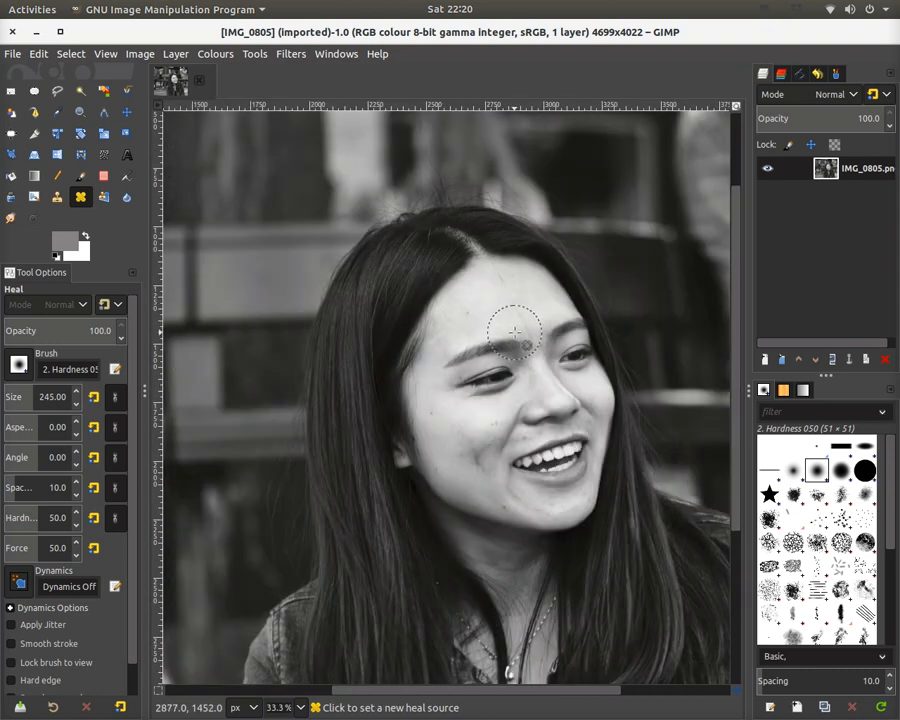
scroll(514, 331, "up", 1)
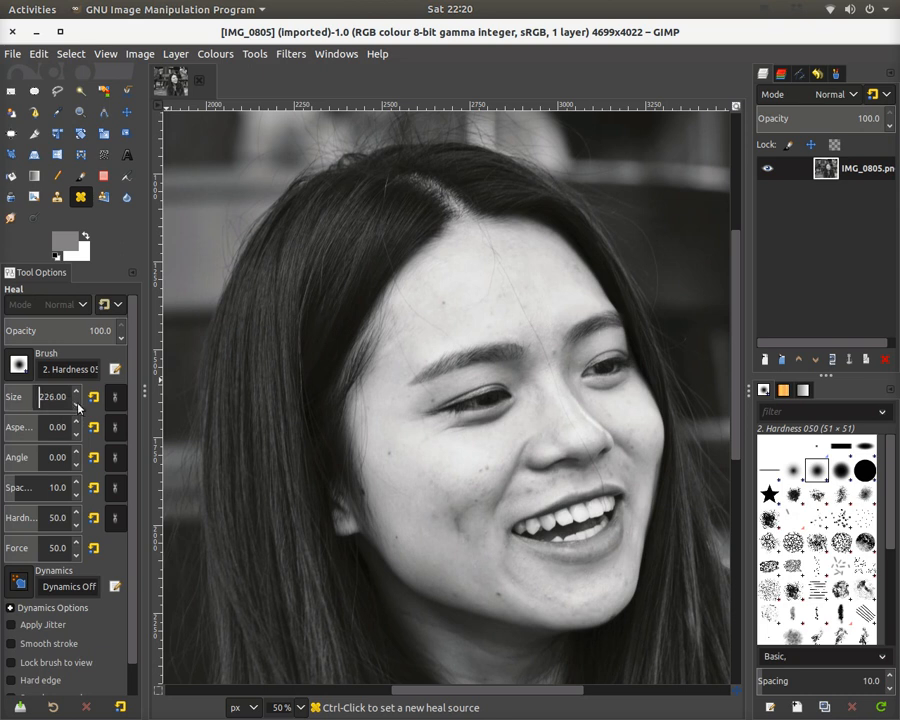
scroll(77, 403, "down", 5)
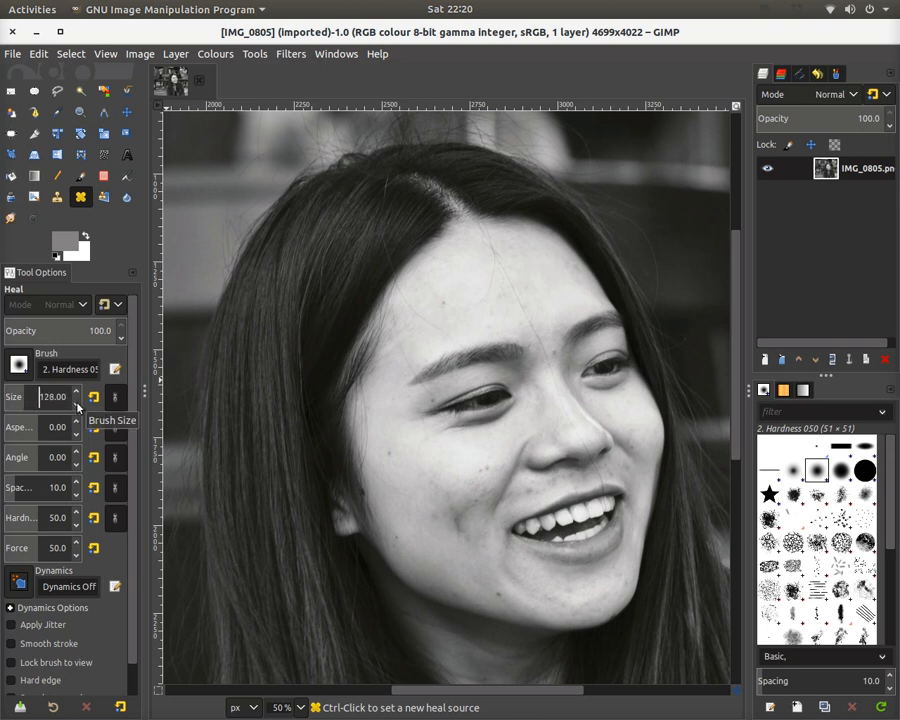
scroll(77, 404, "down", 3)
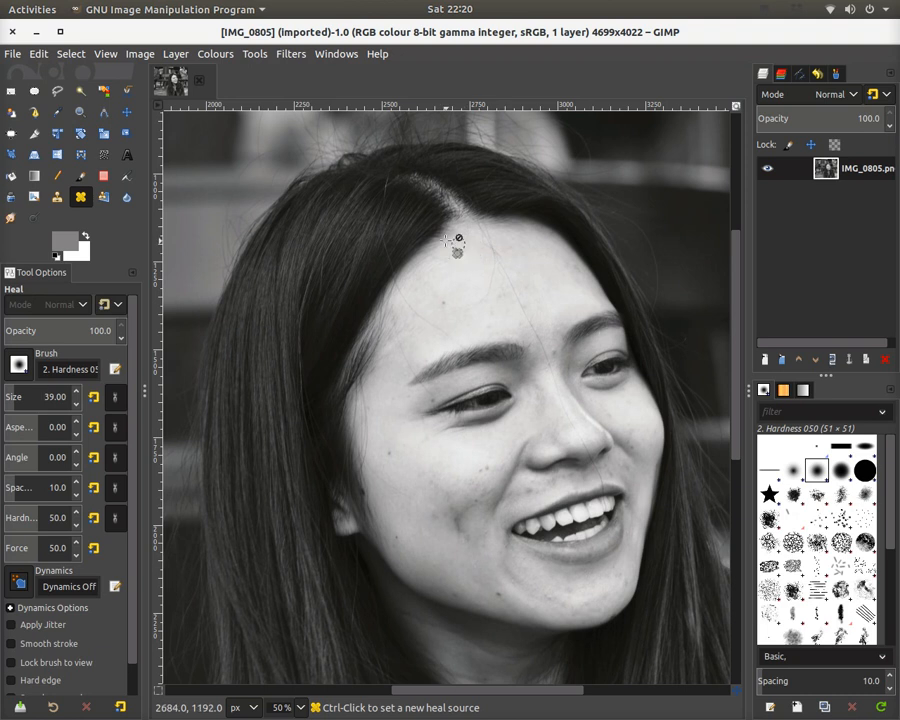
Step: Examine the woman's face up close and in the whole picture for stray hairs and skin blemishes
scroll(486, 257, "up", 2)
scroll(487, 265, "down", 3)
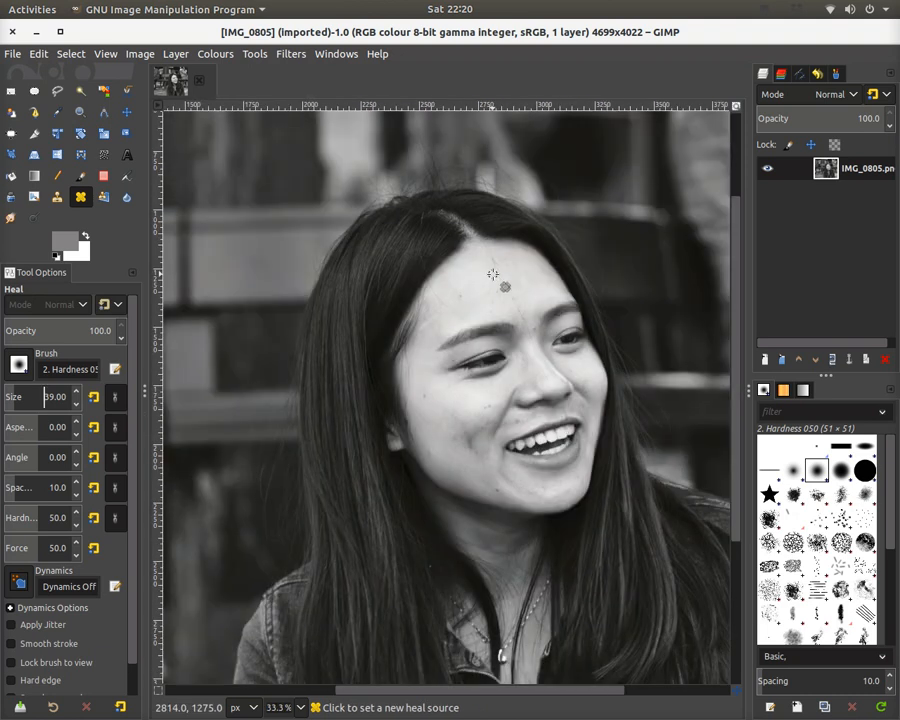
scroll(493, 274, "down", 4)
scroll(493, 274, "up", 7)
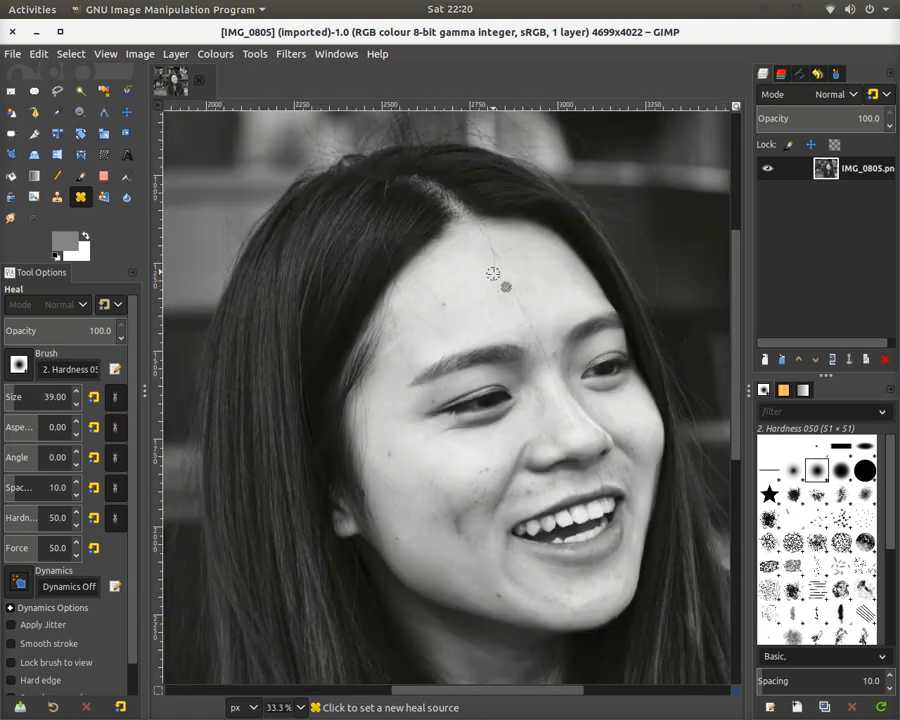
scroll(493, 274, "up", 3)
scroll(508, 280, "down", 8)
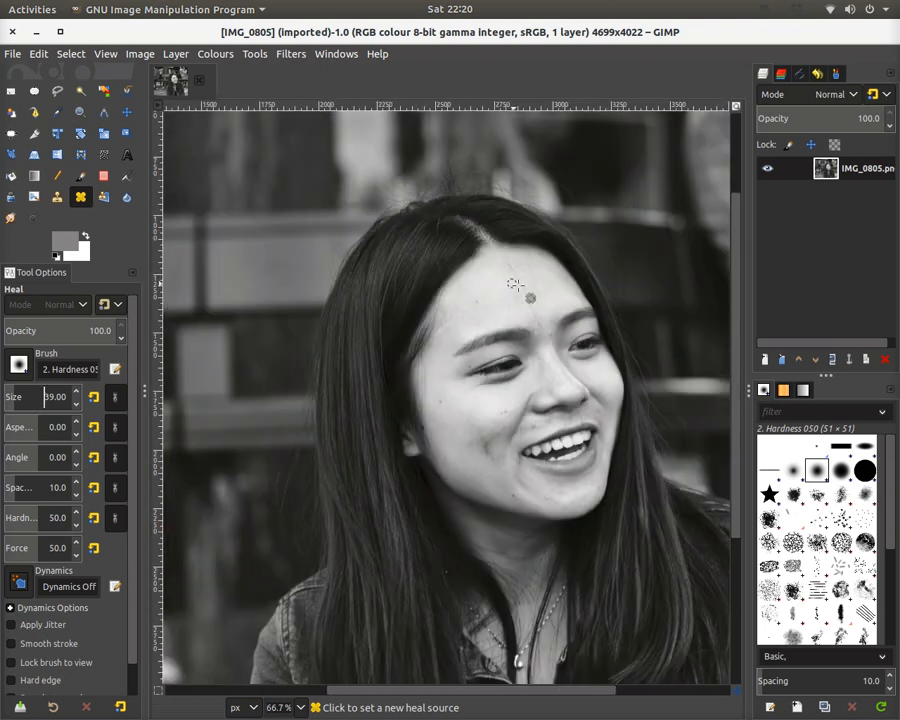
scroll(518, 287, "up", 4)
scroll(518, 287, "down", 3)
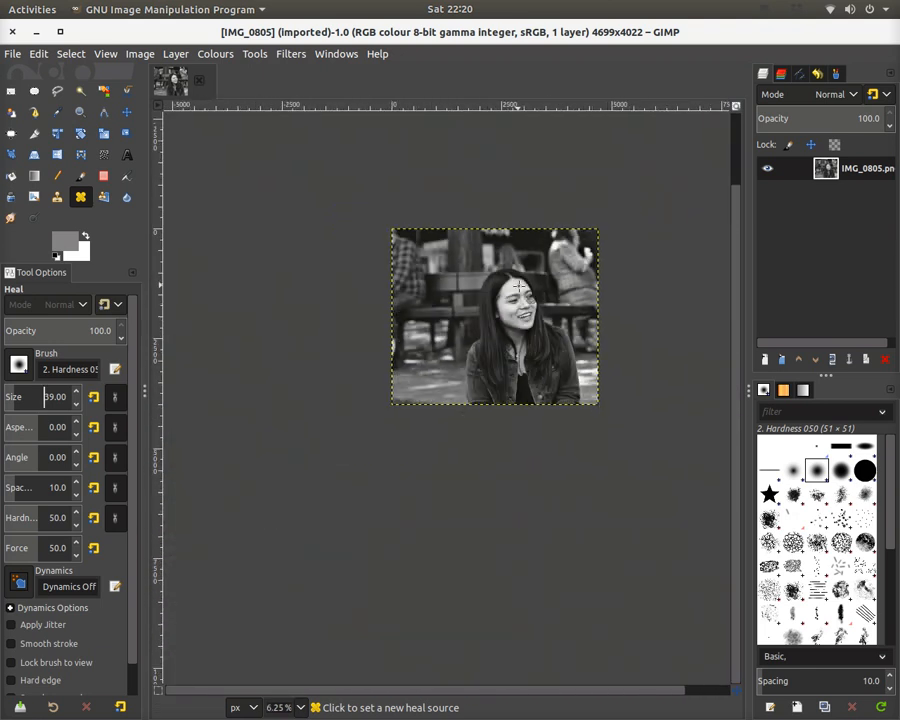
scroll(518, 287, "up", 3)
scroll(512, 292, "up", 1)
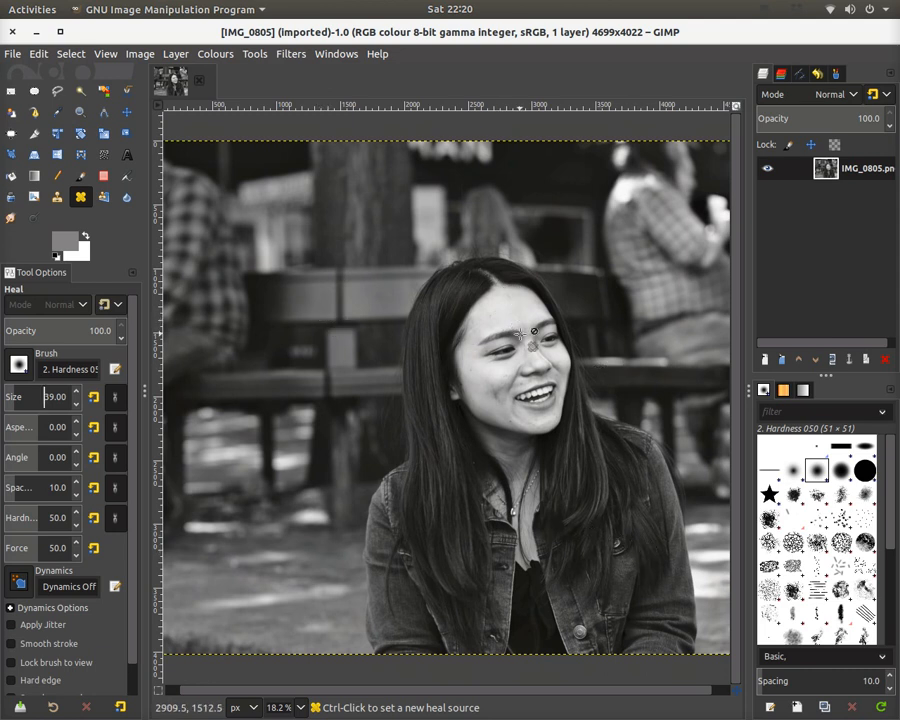
scroll(550, 336, "up", 5)
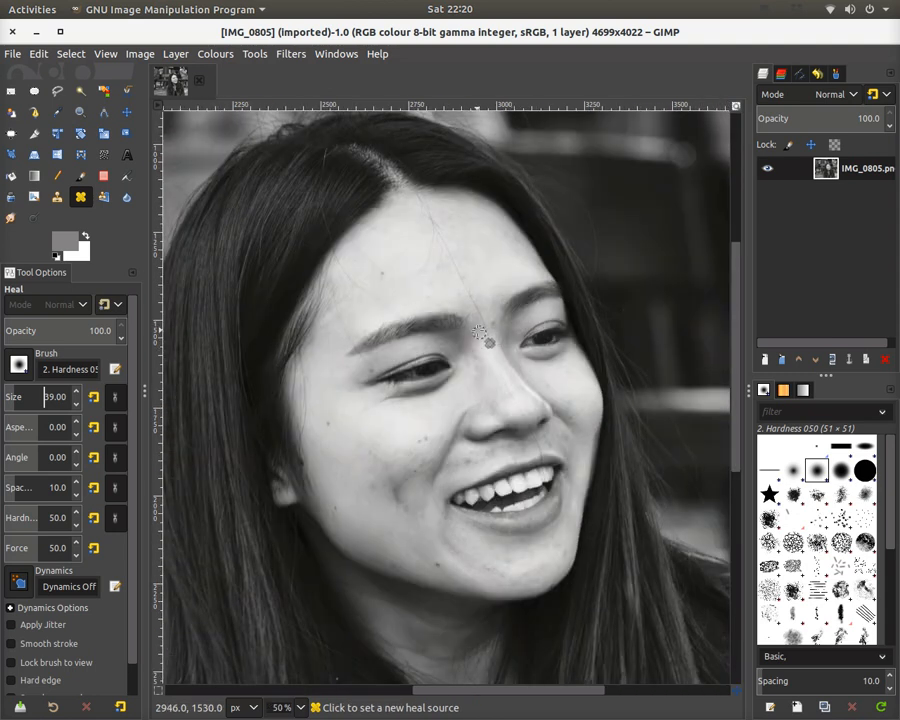
scroll(436, 278, "down", 1)
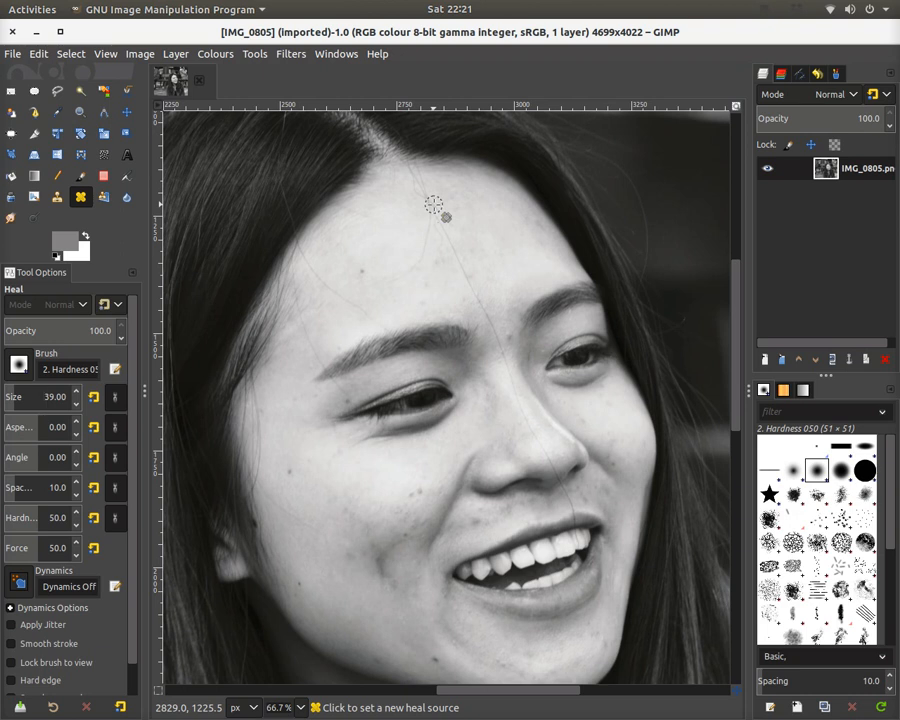
scroll(420, 232, "down", 5)
scroll(430, 226, "up", 5)
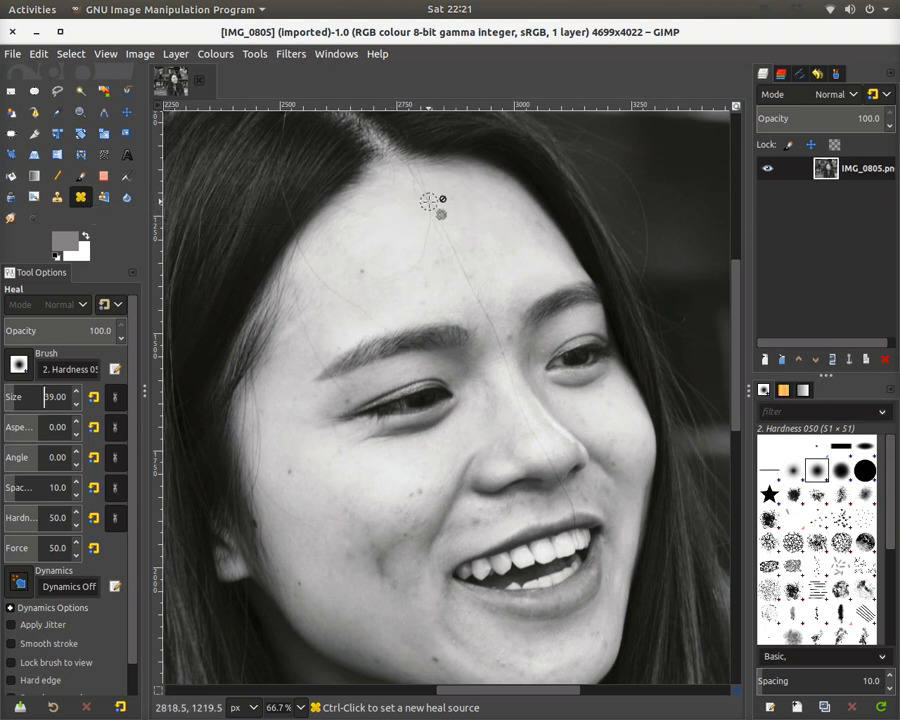
Step: Try healing a stroke across the forehead with the stray hair as the source, and undo it
key("ctrl")
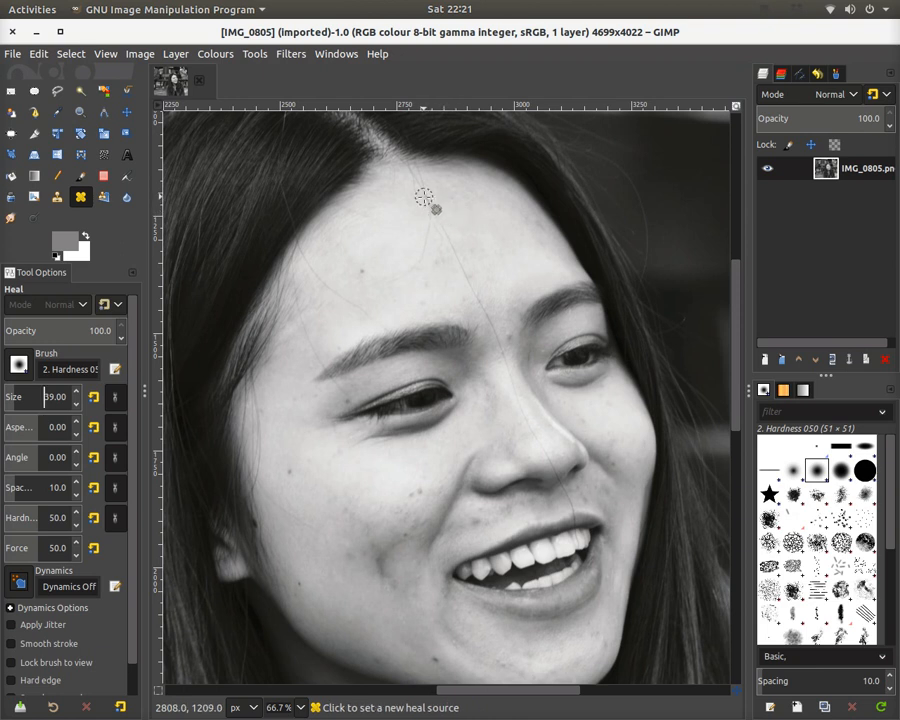
left_click(424, 197, "ctrl")
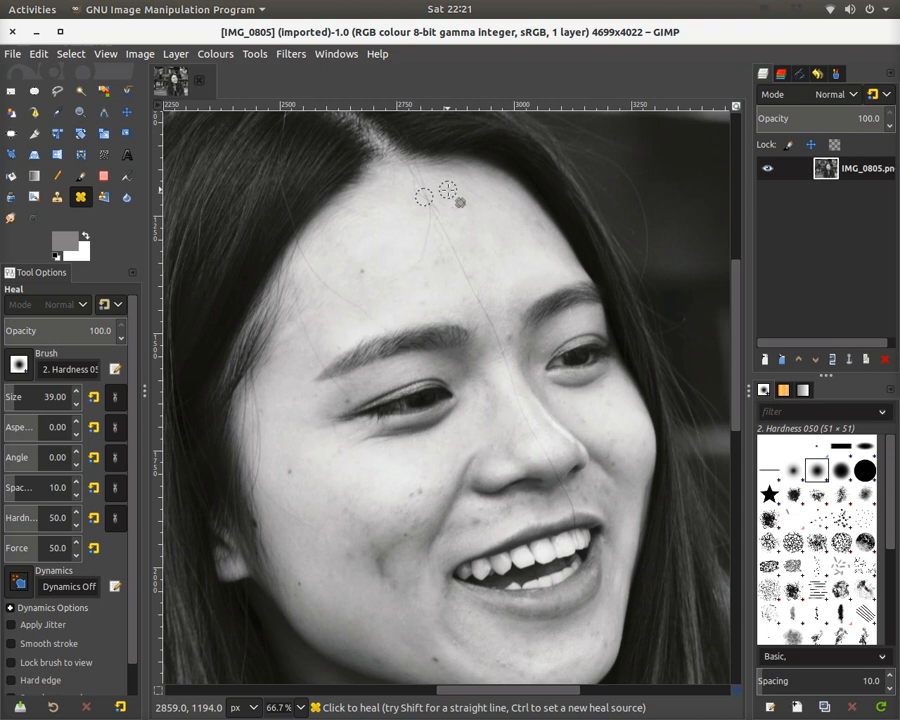
left_click_drag(450, 193, 484, 248)
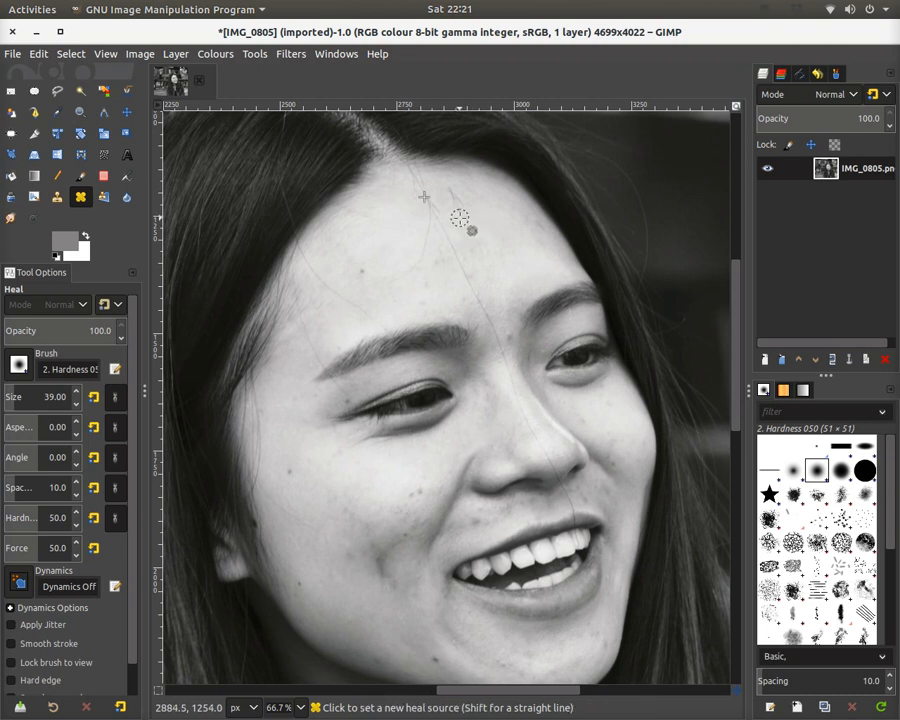
key("ctrl+z")
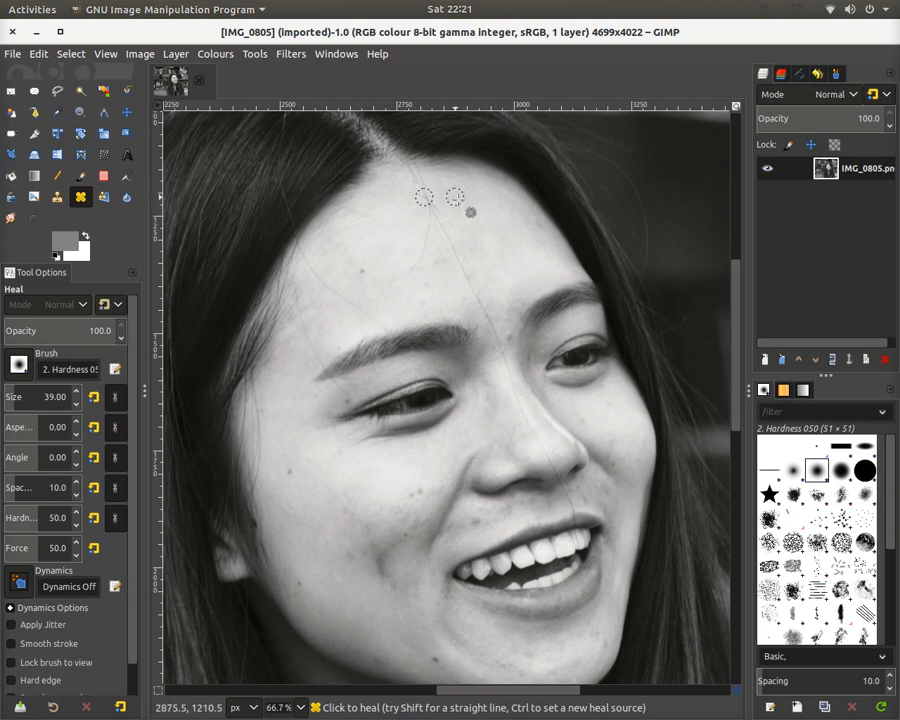
Step: Heal away the stray hair crossing the forehead below the hairline, sampling clean skin beside it
key("ctrl")
left_click(455, 201, "ctrl")
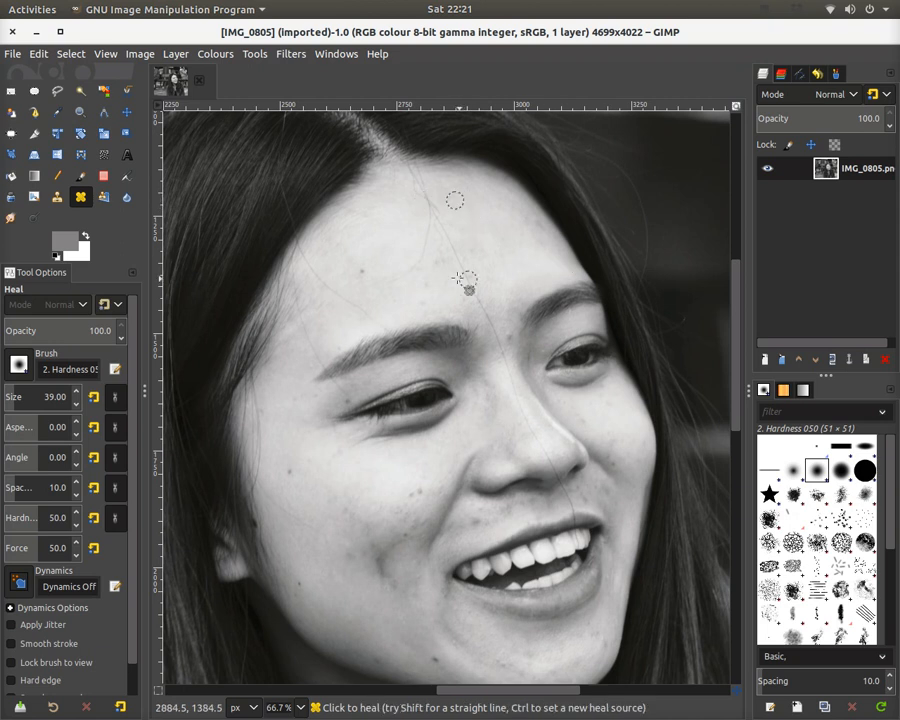
mouse_move(416, 172)
left_mouse_down()
mouse_move(437, 216)
mouse_move(418, 254)
mouse_move(455, 226)
mouse_move(444, 233)
mouse_move(475, 296)
left_mouse_up()
left_click(451, 223, "ctrl")
left_click(424, 212, "ctrl")
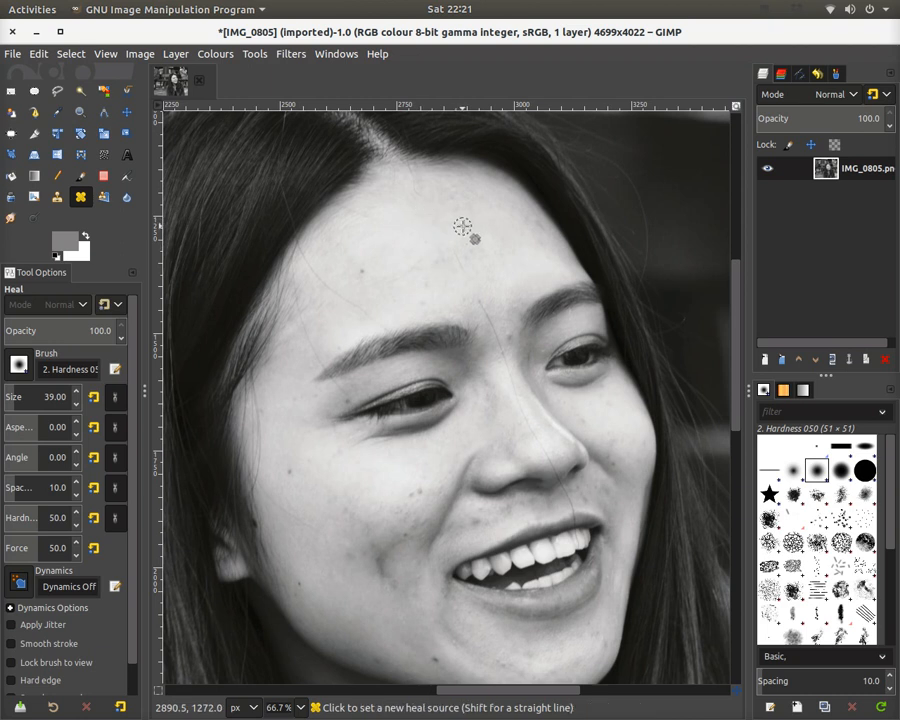
Step: Heal the rest of the stray hair between the eyebrows and down the nose bridge from nearby clean skin
left_click(462, 227, "ctrl")
left_click(490, 339, "ctrl")
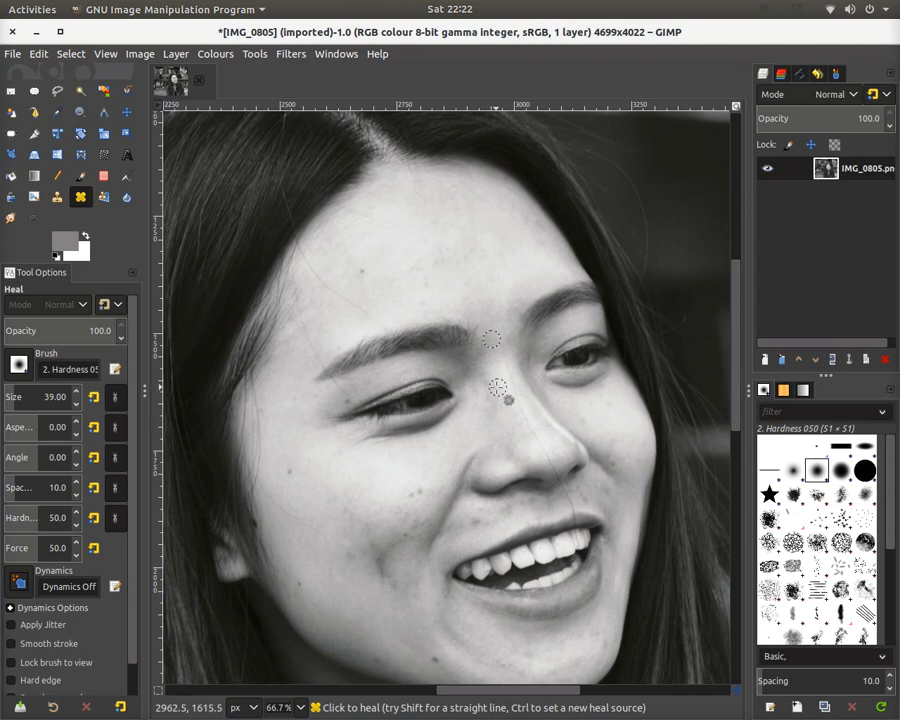
left_click(494, 374, "ctrl")
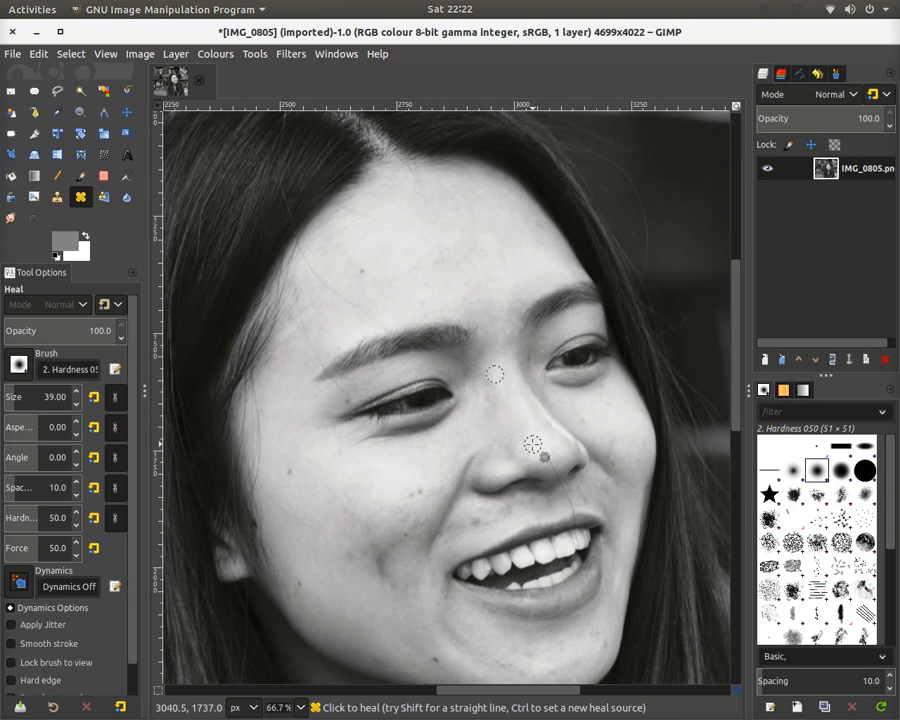
Step: Reduce the Heal brush size to 20 and heal the stray hair from the nose tip down past the nostril, sampling nearby skin
key("ctrl")
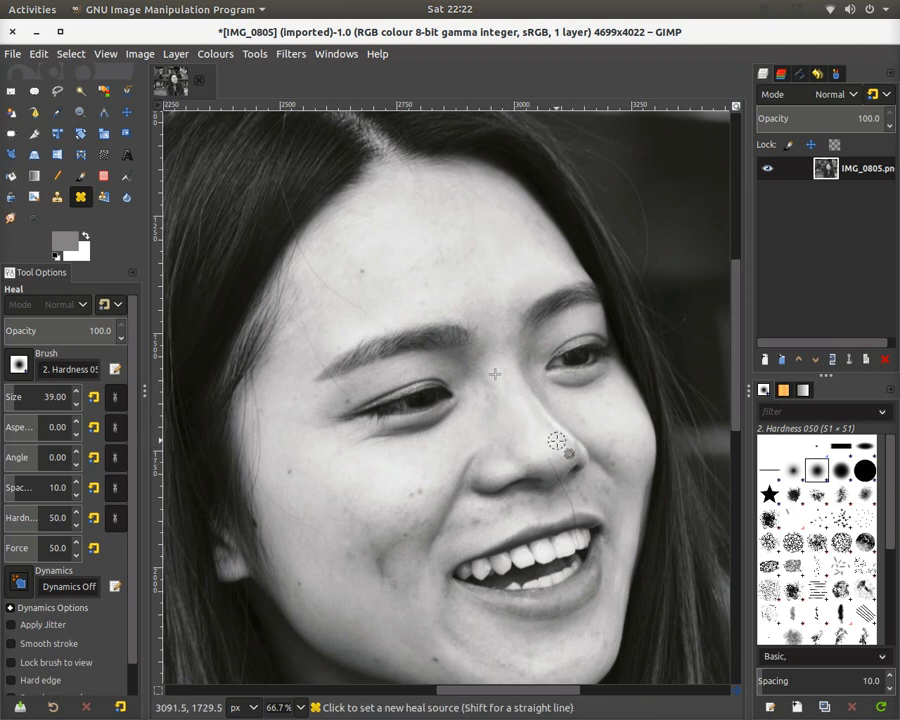
left_click(556, 441, "ctrl")
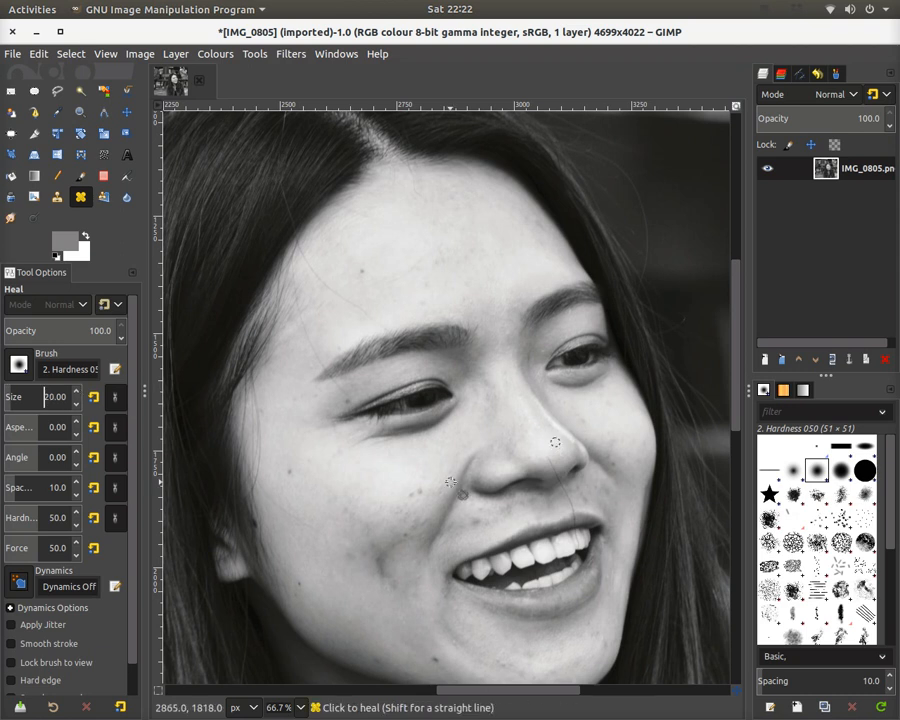
scroll(508, 390, "up", 4)
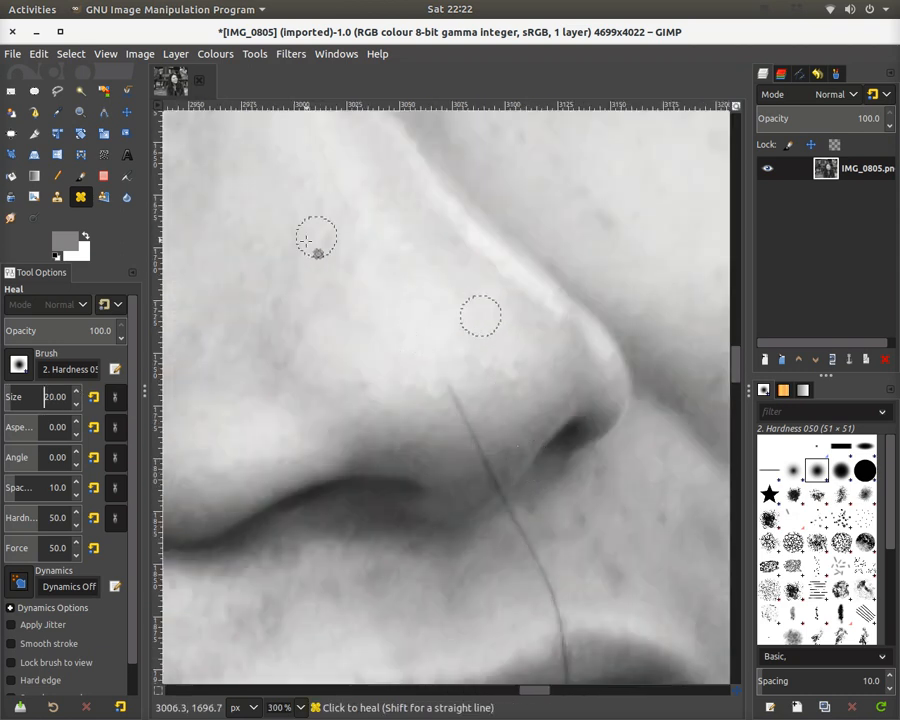
left_click(503, 388, "ctrl")
left_click_drag(452, 382, 535, 555)
left_click(398, 419, "ctrl")
Step: Heal the stray hair on the skin between the nostril and the upper lip from clean skin on either side
left_click(594, 531, "ctrl")
left_click(474, 653, "ctrl")
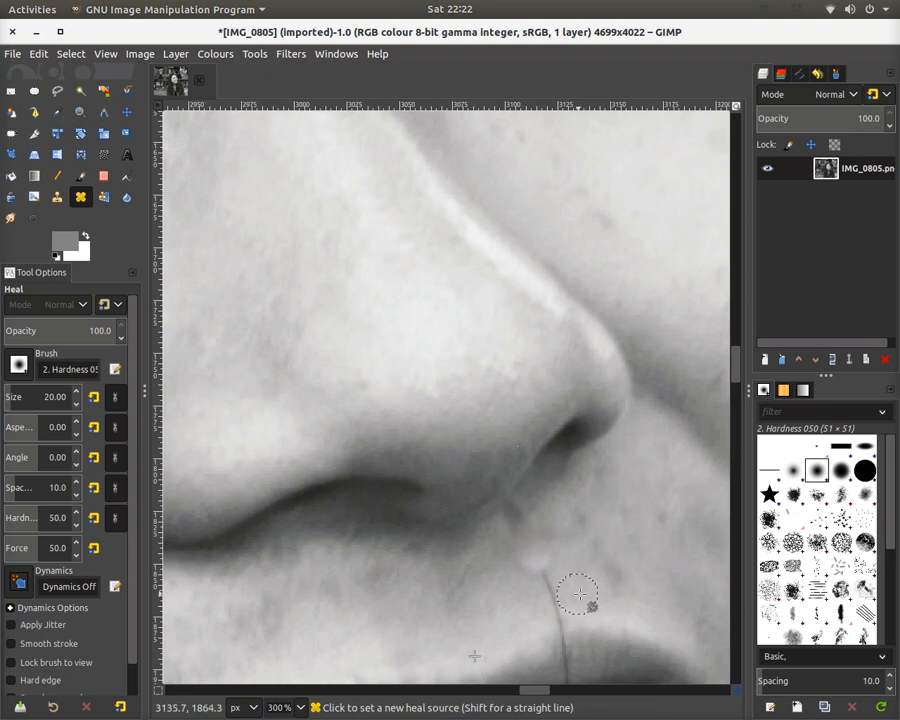
left_click(588, 597, "ctrl")
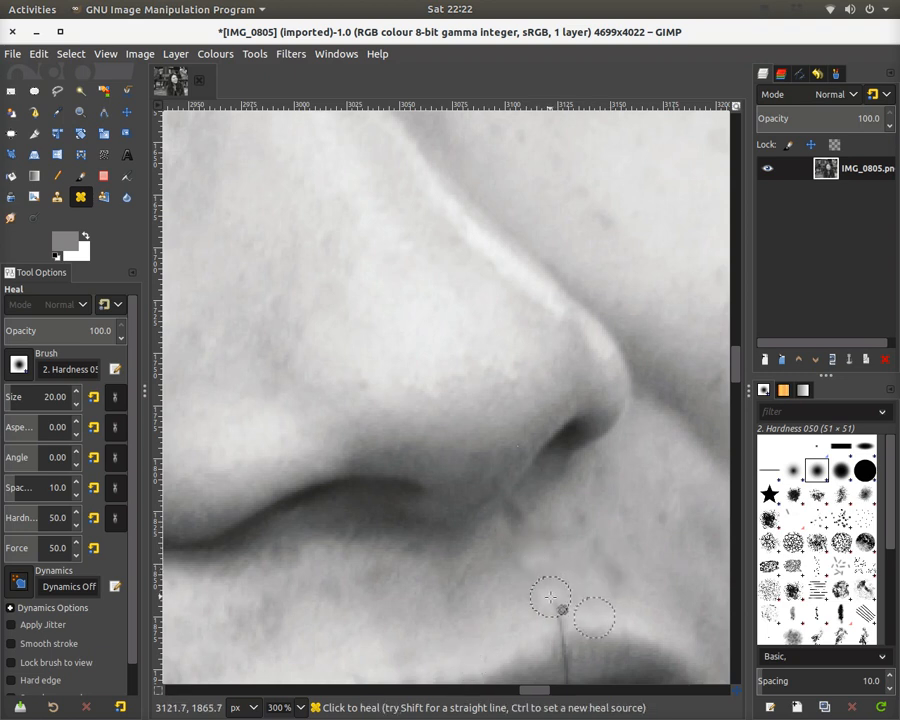
left_click(490, 604, "ctrl")
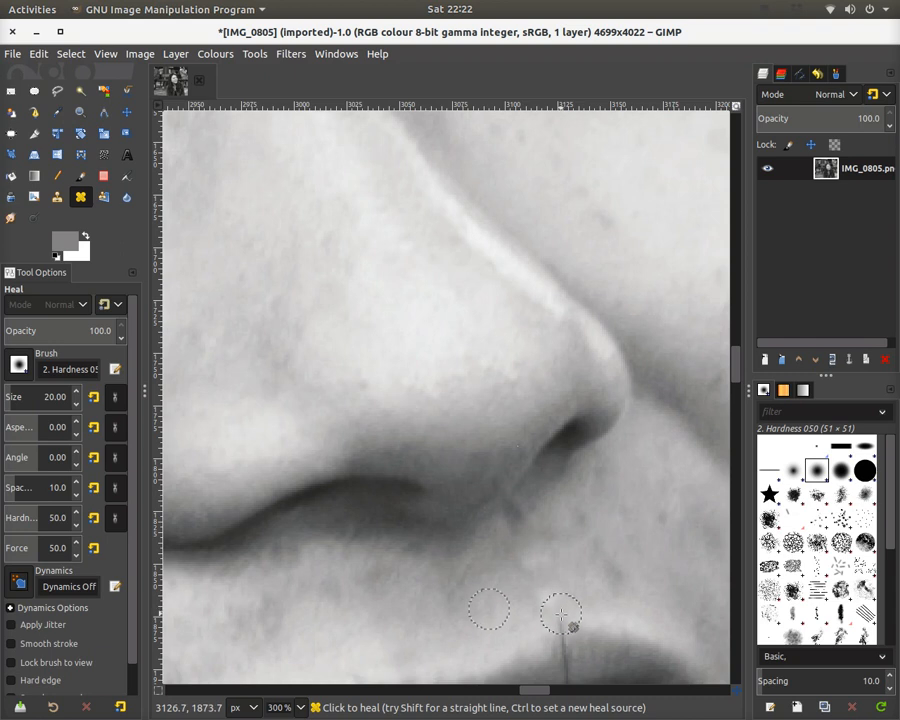
Step: Heal the stray hair crossing the upper lip near the mouth corner, sampling the lip beside it
scroll(563, 620, "down", 1)
scroll(563, 622, "down", 3)
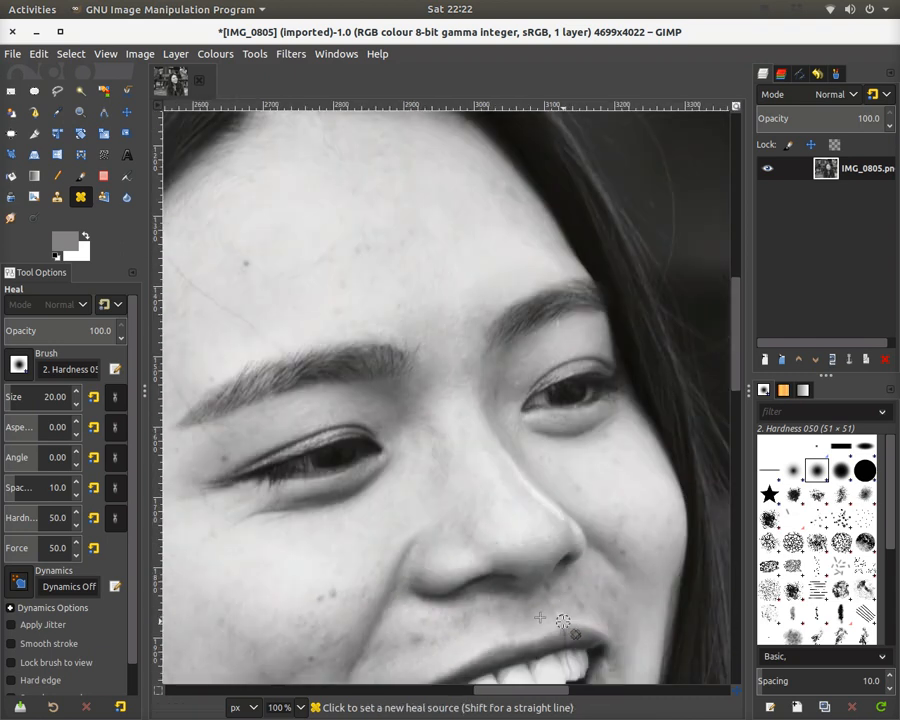
scroll(575, 635, "up", 2)
scroll(580, 643, "down", 3)
scroll(557, 577, "down", 4)
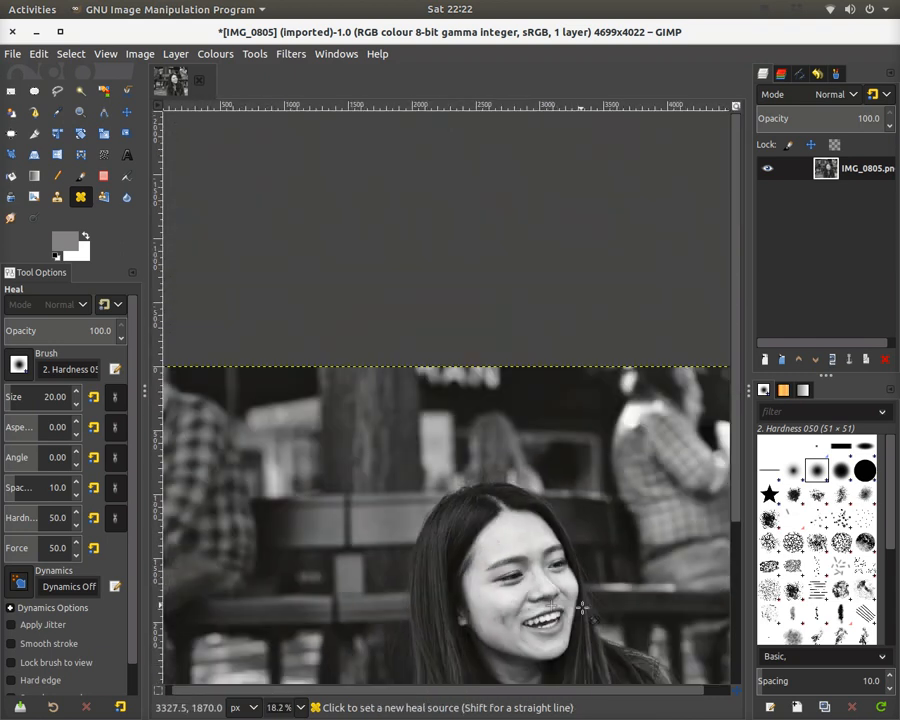
scroll(551, 664, "up", 3)
scroll(570, 592, "up", 3)
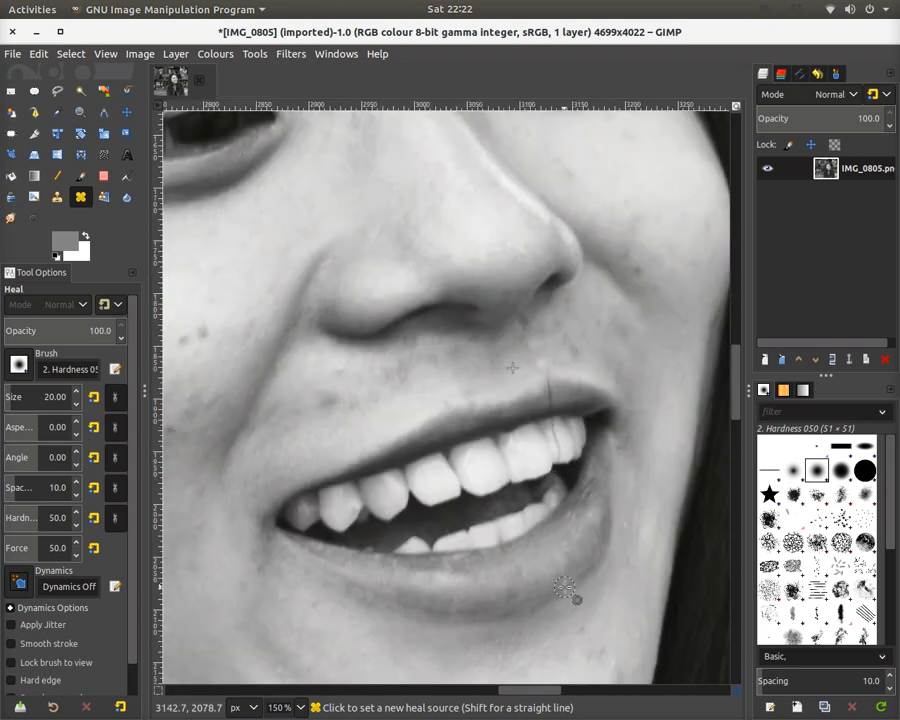
scroll(584, 556, "up", 2)
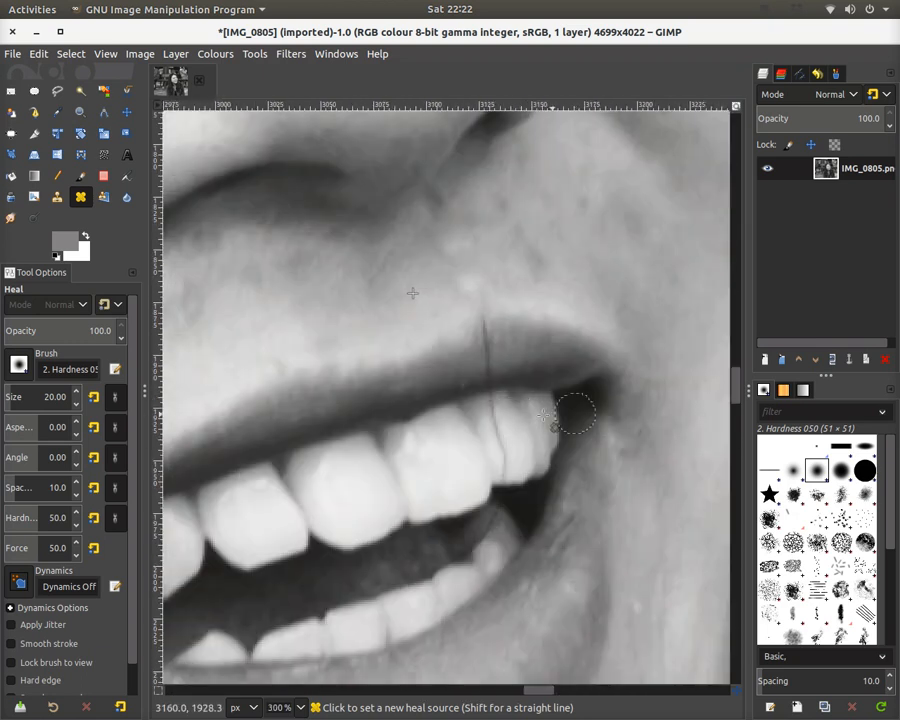
left_click(441, 370, "ctrl")
left_click_drag(486, 328, 488, 352)
left_click(532, 360, "ctrl")
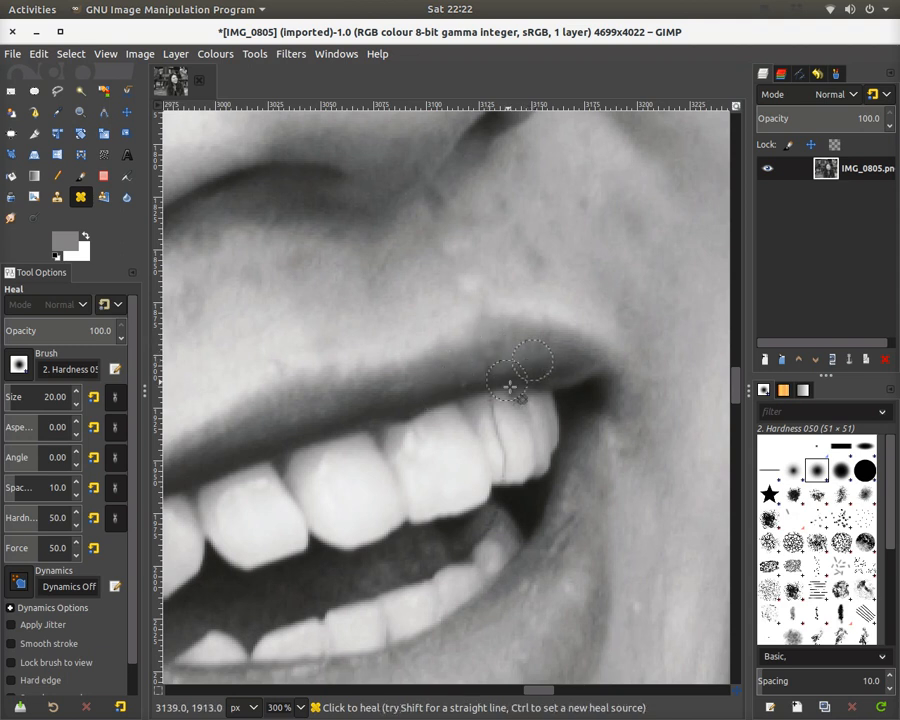
Step: Heal the hair where it passes from the lip edge onto the top of the tooth, sampling matching tooth and lip areas
left_click(454, 455, "ctrl")
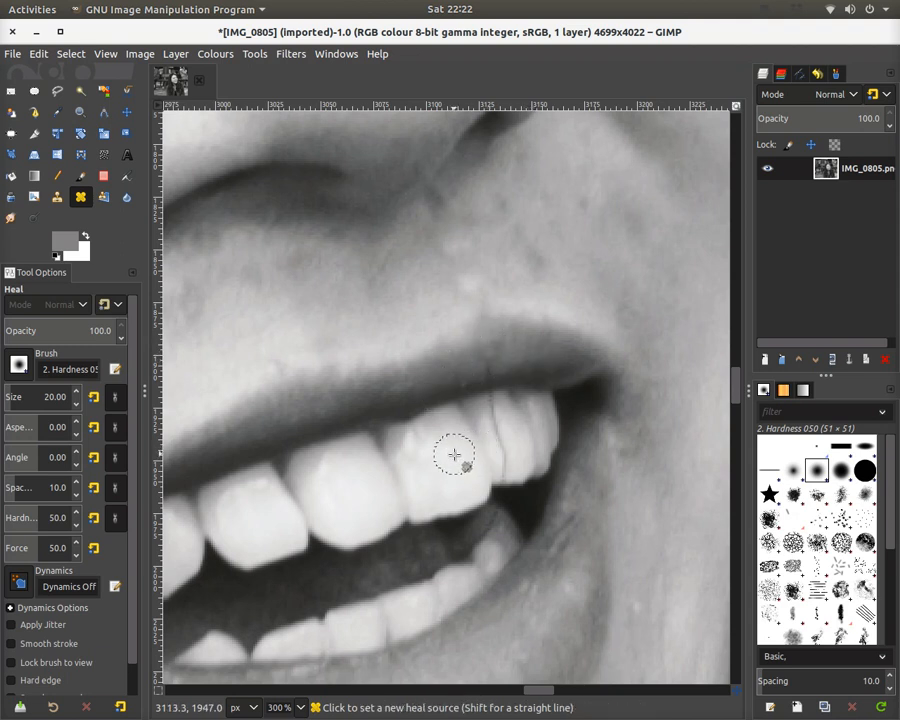
key("ctrl")
left_click(489, 405, "ctrl")
left_click_drag(488, 376, 494, 408)
left_click(445, 376, "ctrl")
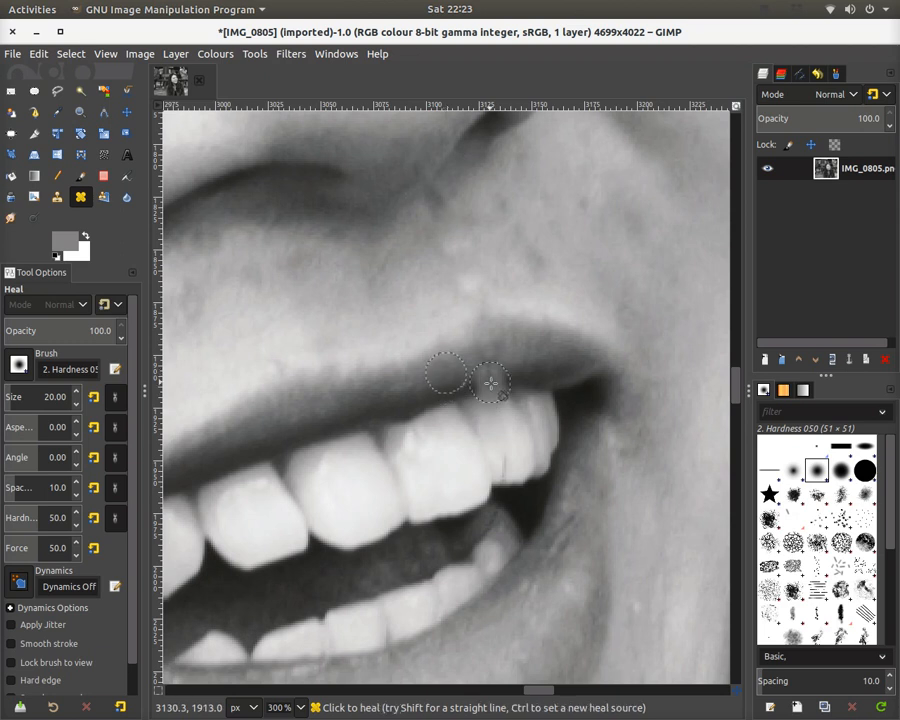
key("ctrl")
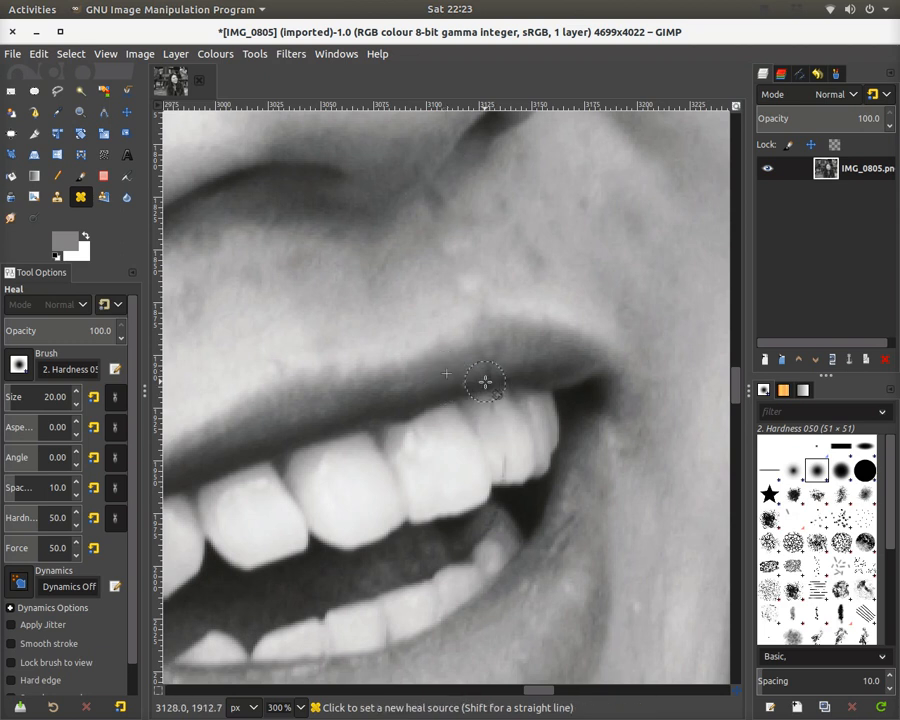
Step: Heal the rest of the hair down the back upper tooth, sampling clean areas of the neighbouring teeth
left_click(443, 450, "ctrl")
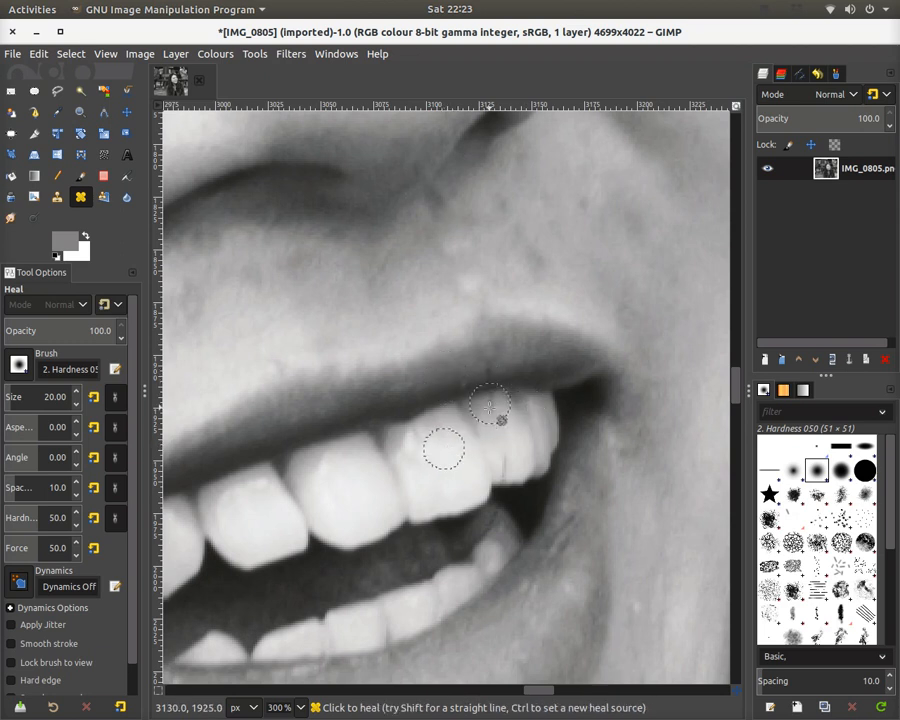
key("ctrl")
left_click(505, 465, "ctrl")
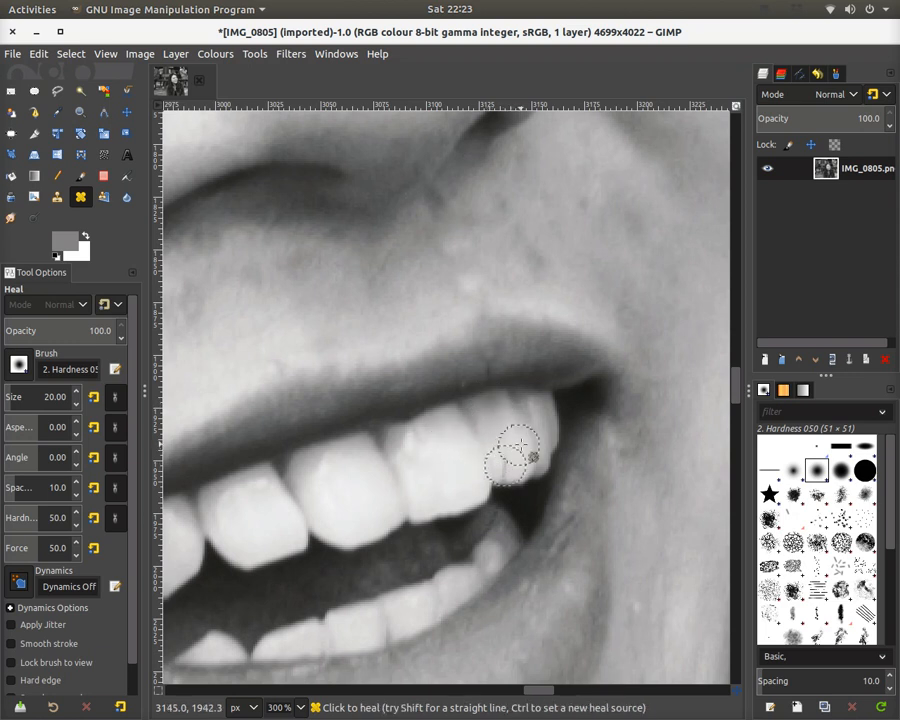
left_click(505, 437, "ctrl")
left_click(449, 465, "ctrl")
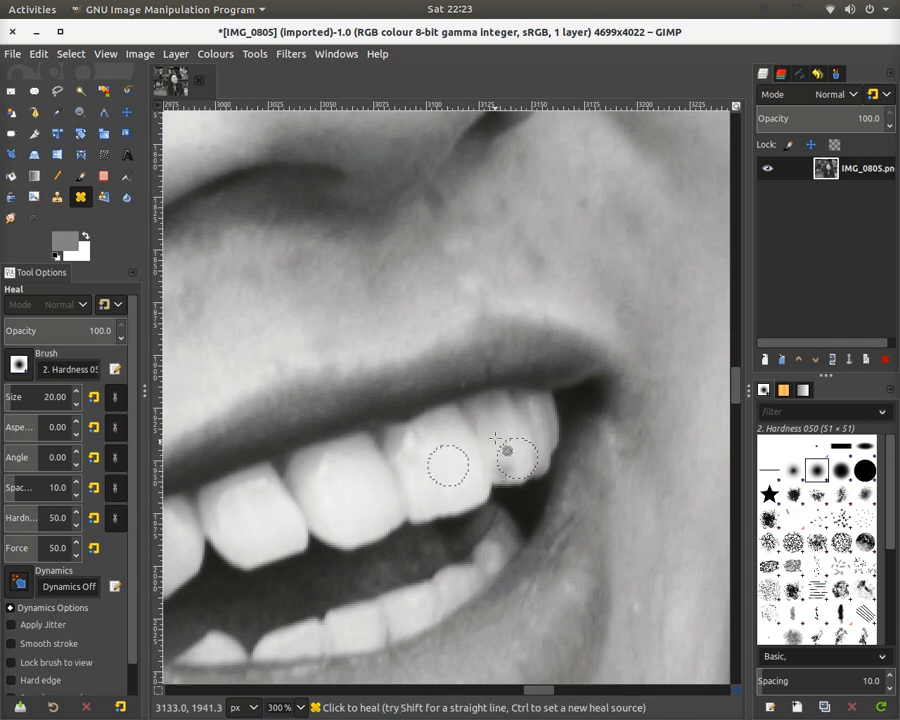
Step: Set the Heal brush size to 10 and heal the dark smudge on the tooth and the hair remnant on the lip
left_click(77, 402)
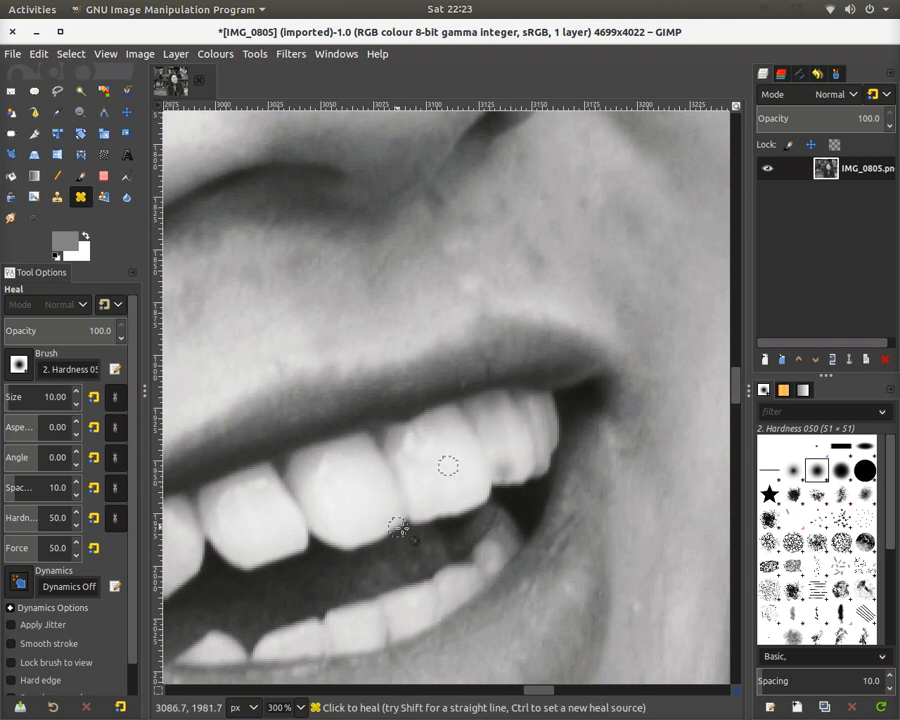
left_click(501, 441, "ctrl")
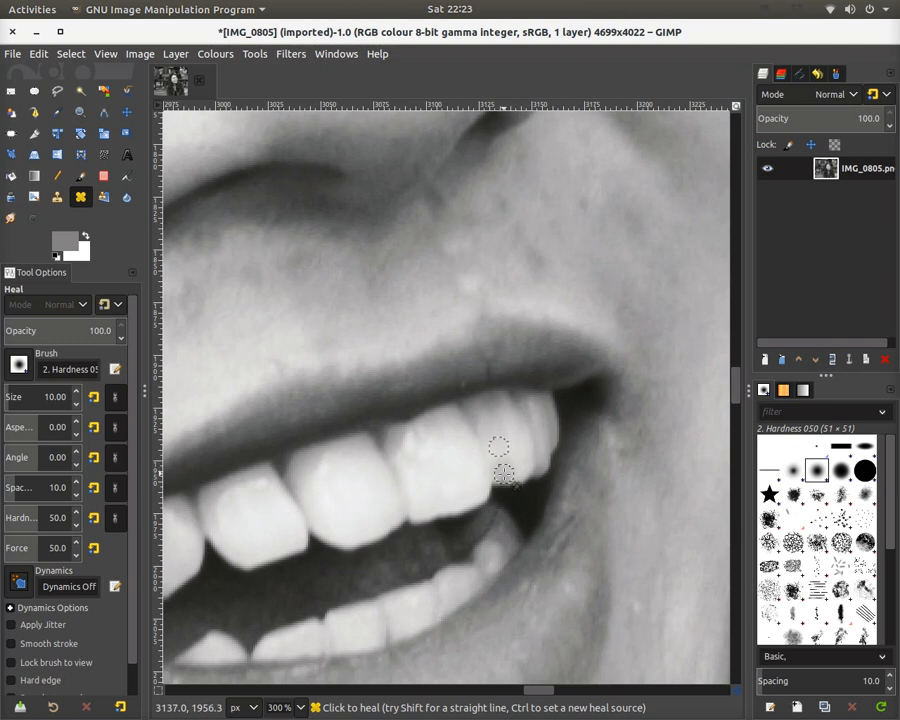
left_click(503, 368, "ctrl")
Step: Duplicate the IMG_0805.png layer
scroll(405, 344, "down", 10)
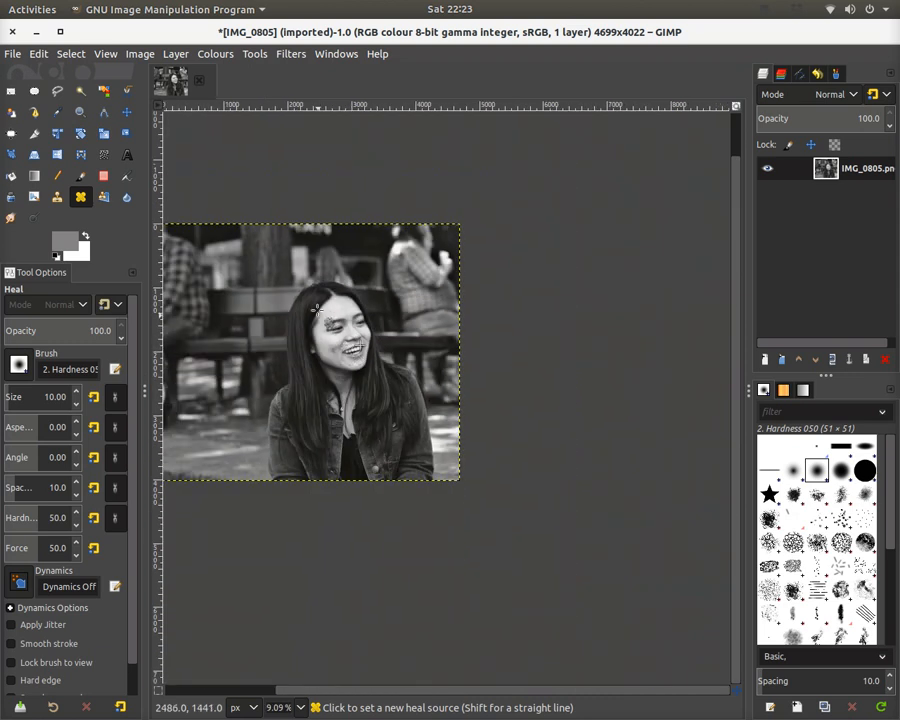
scroll(338, 340, "up", 10)
scroll(341, 340, "down", 4)
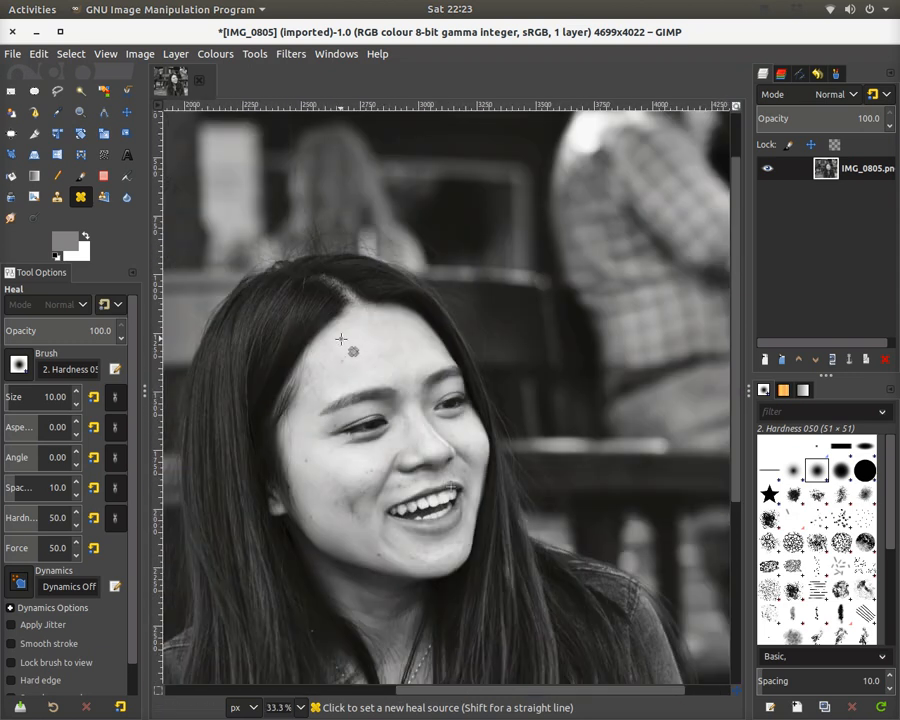
scroll(341, 340, "up", 2)
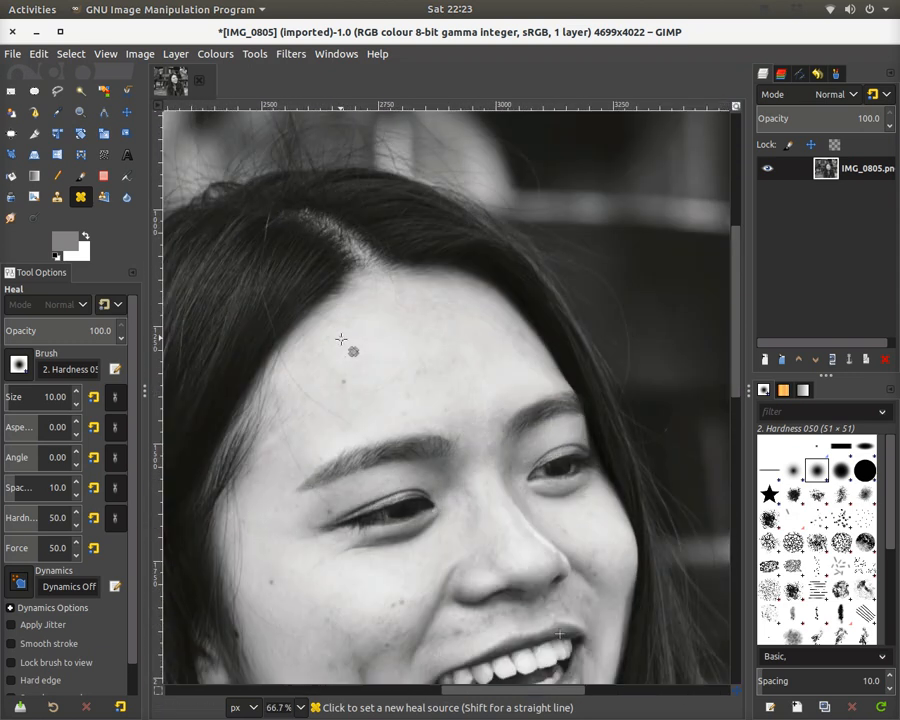
right_click(867, 183)
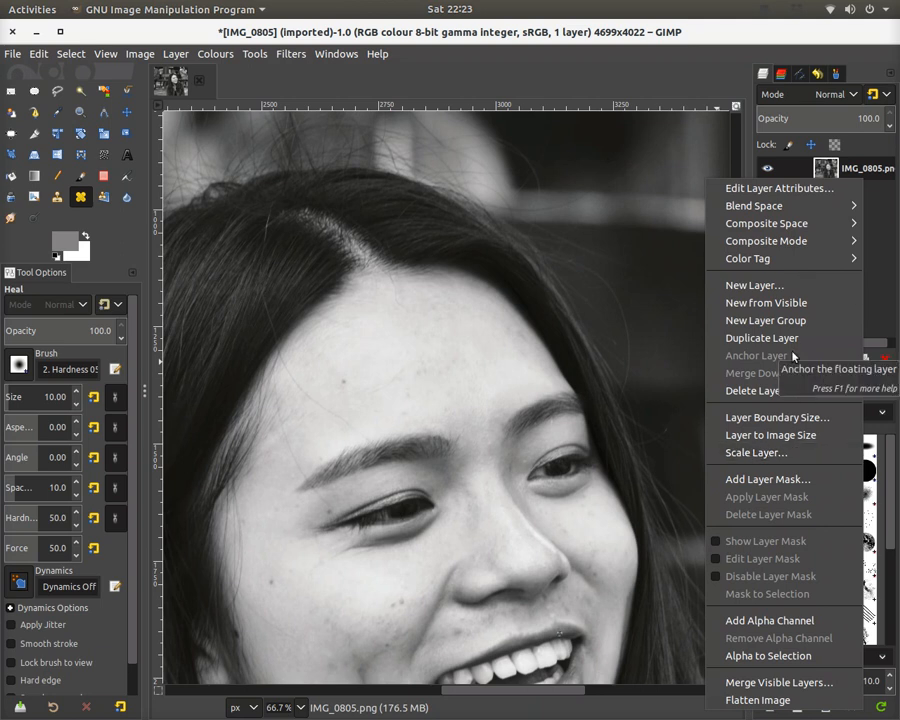
left_click(884, 311)
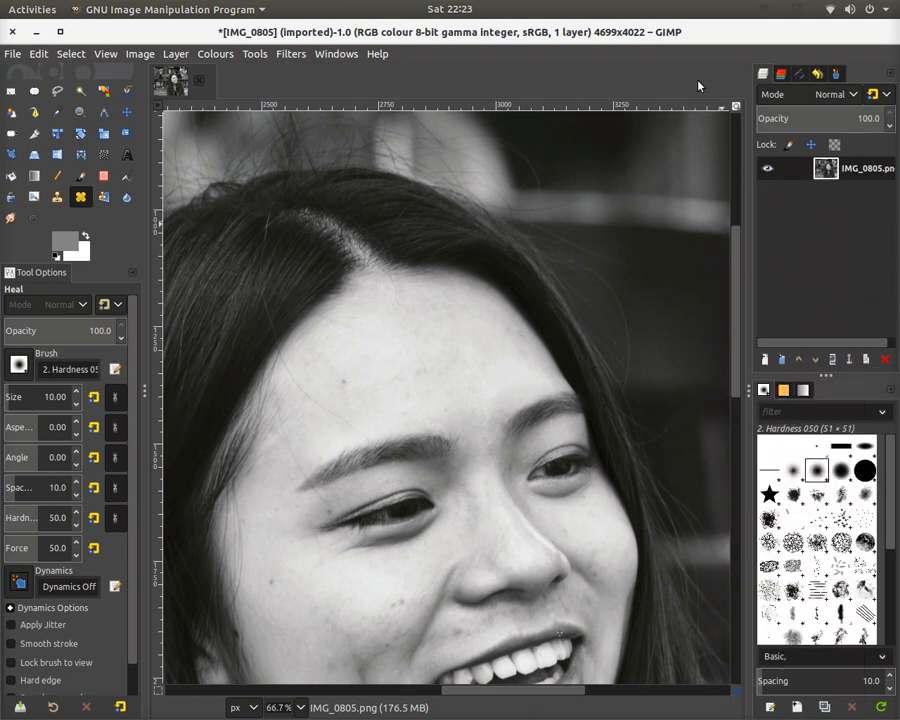
right_click(825, 172)
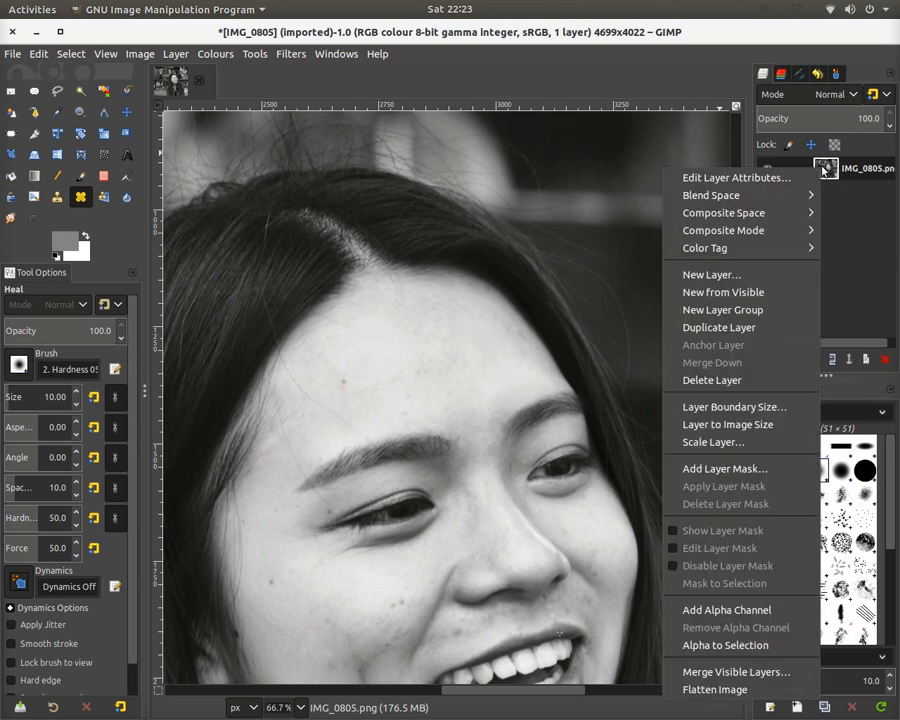
left_click(748, 328)
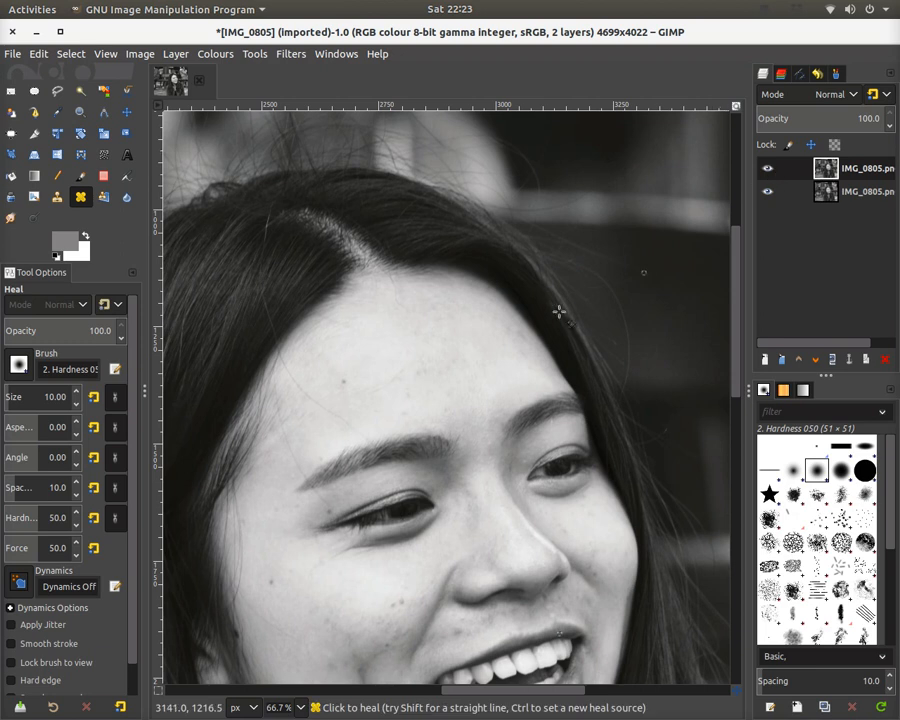
Step: Enlarge the Heal brush to 49, heal the dark spot on the forehead of the duplicate layer, and compare it with the original layer
scroll(316, 367, "up", 3)
scroll(325, 585, "up", 2, "ctrl")
scroll(281, 608, "down", 4, "ctrl")
scroll(297, 635, "up", 1, "ctrl")
scroll(325, 615, "up", 3, "ctrl")
scroll(325, 615, "up", 1, "ctrl")
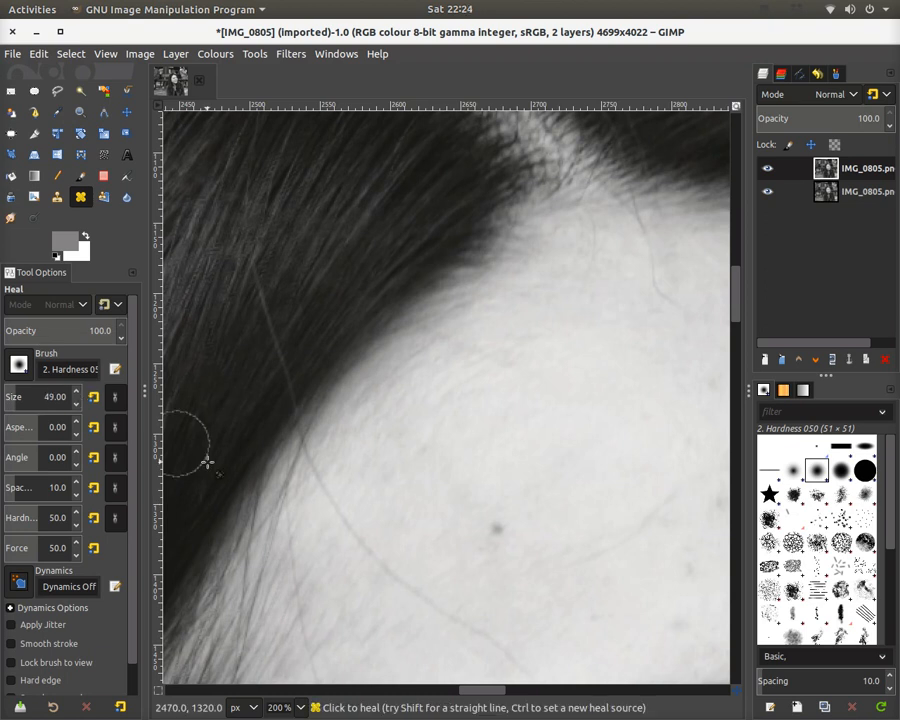
left_click(571, 511, "ctrl")
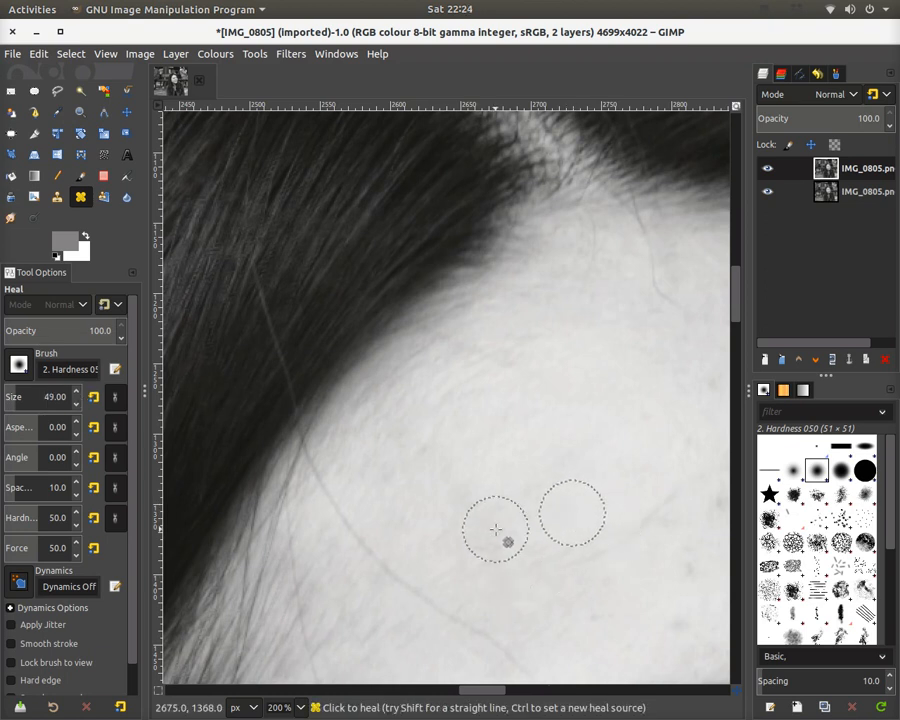
left_click(494, 528)
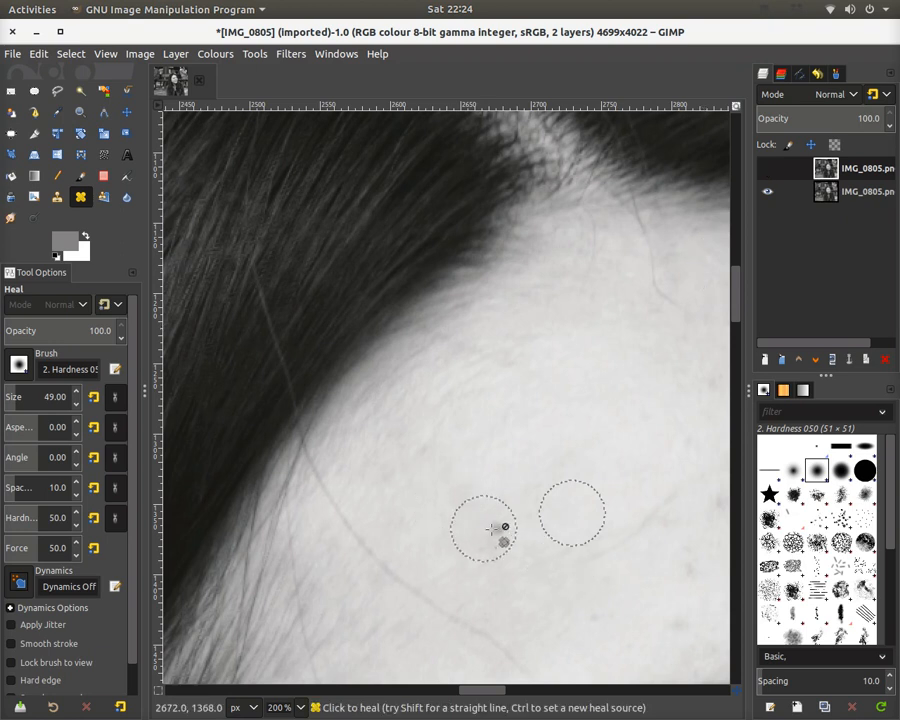
left_click(767, 175)
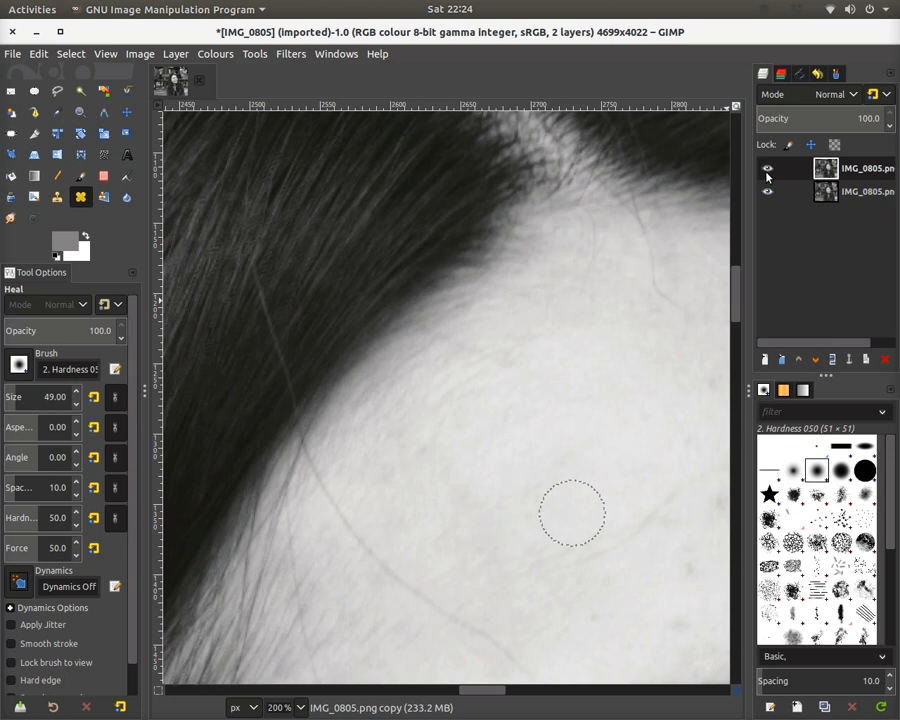
Step: Heal the long stray hair running from the hairline across the forehead, sampling clean skin on both sides of it
scroll(500, 372, "down", 8)
scroll(497, 374, "up", 2)
scroll(495, 376, "down", 7)
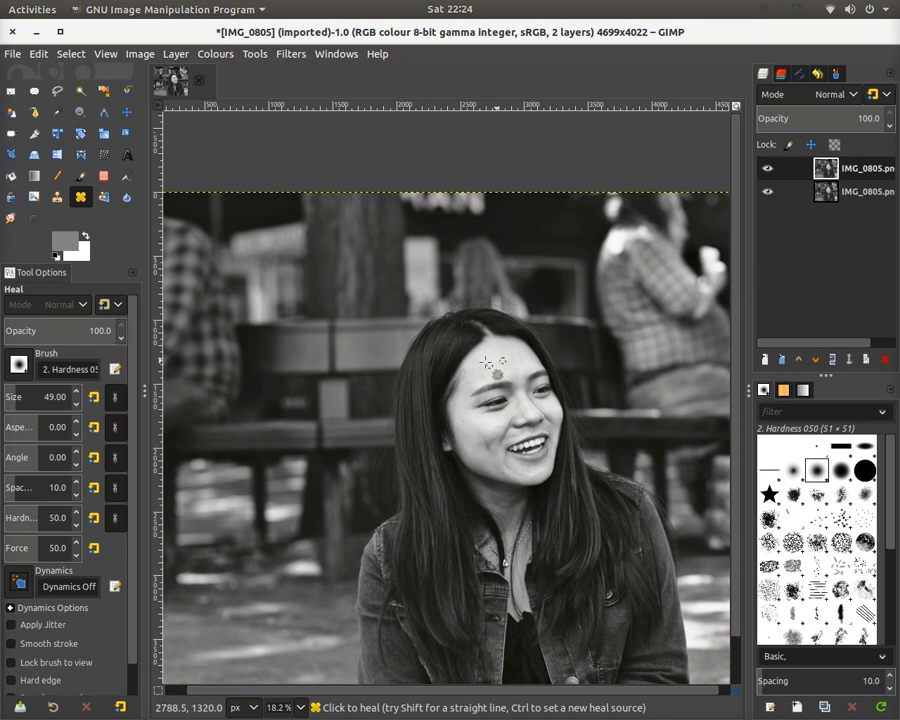
scroll(489, 365, "up", 7)
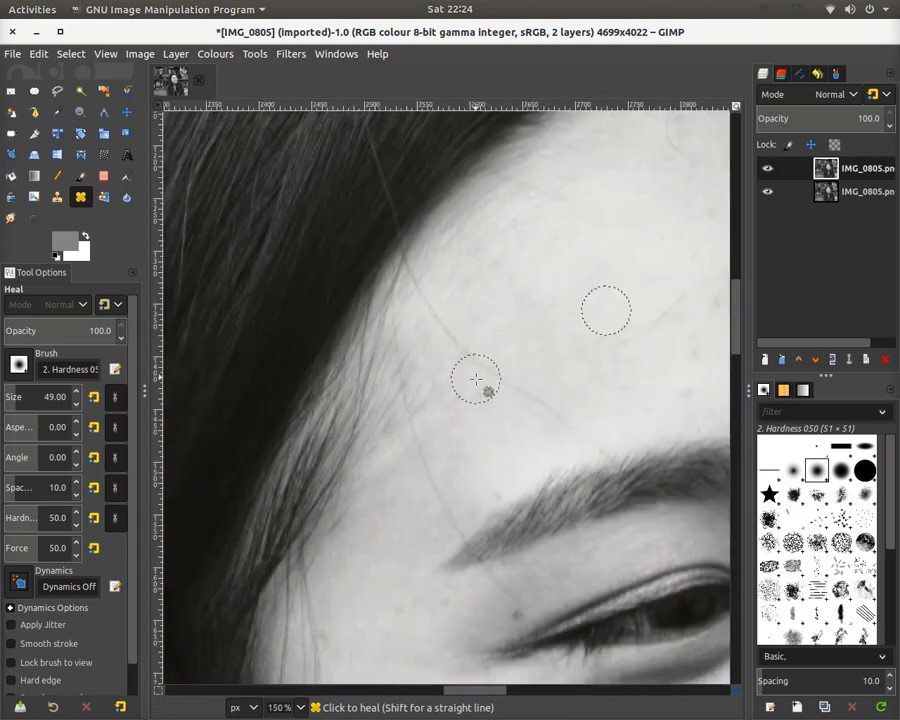
scroll(476, 378, "down", 4)
scroll(472, 376, "up", 3)
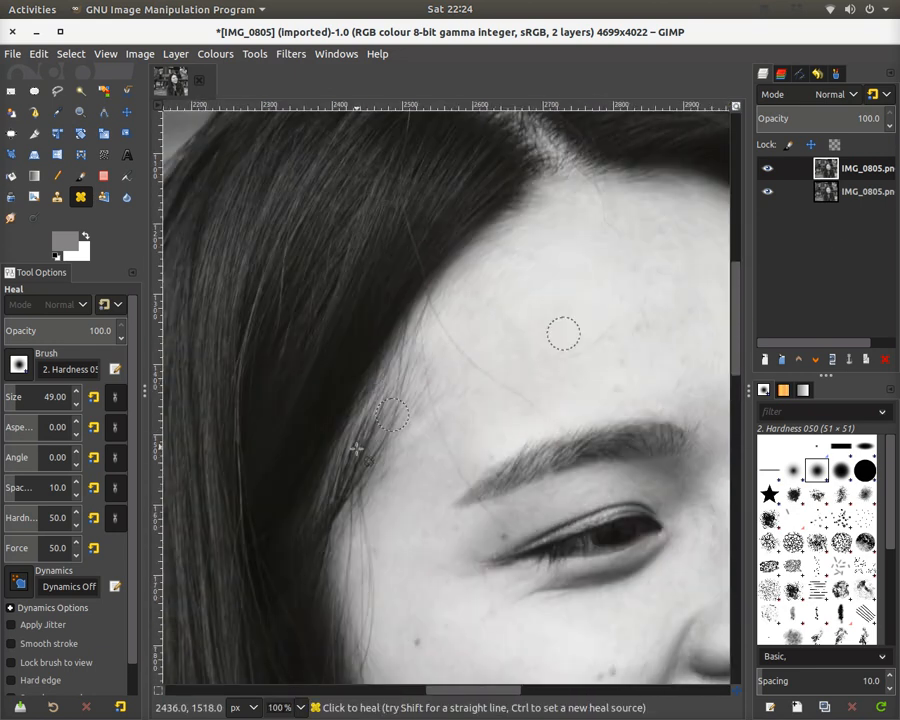
scroll(515, 370, "up", 2)
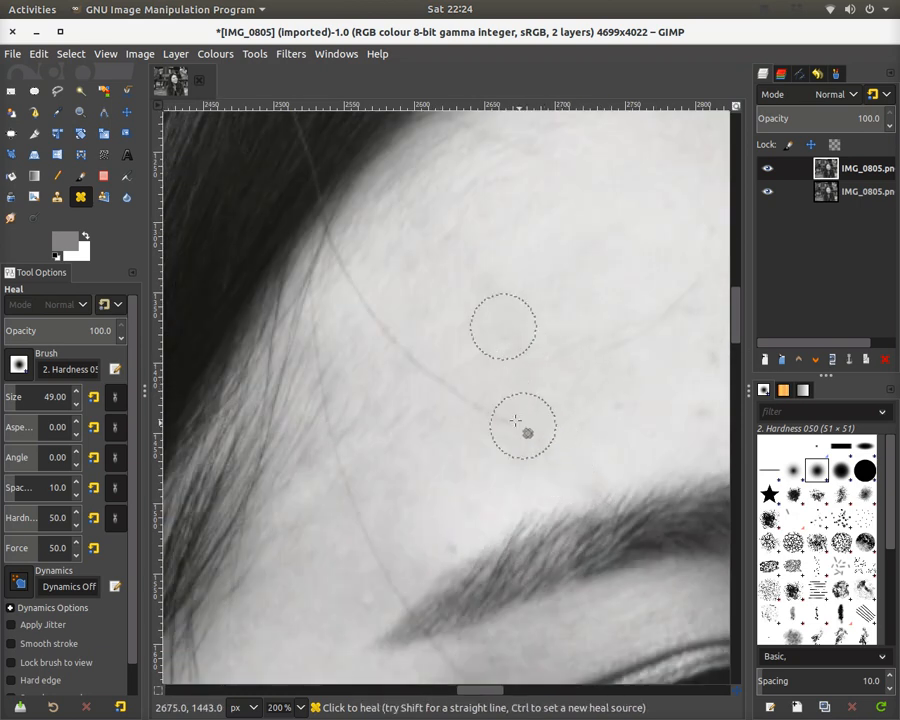
left_click(398, 442, "ctrl")
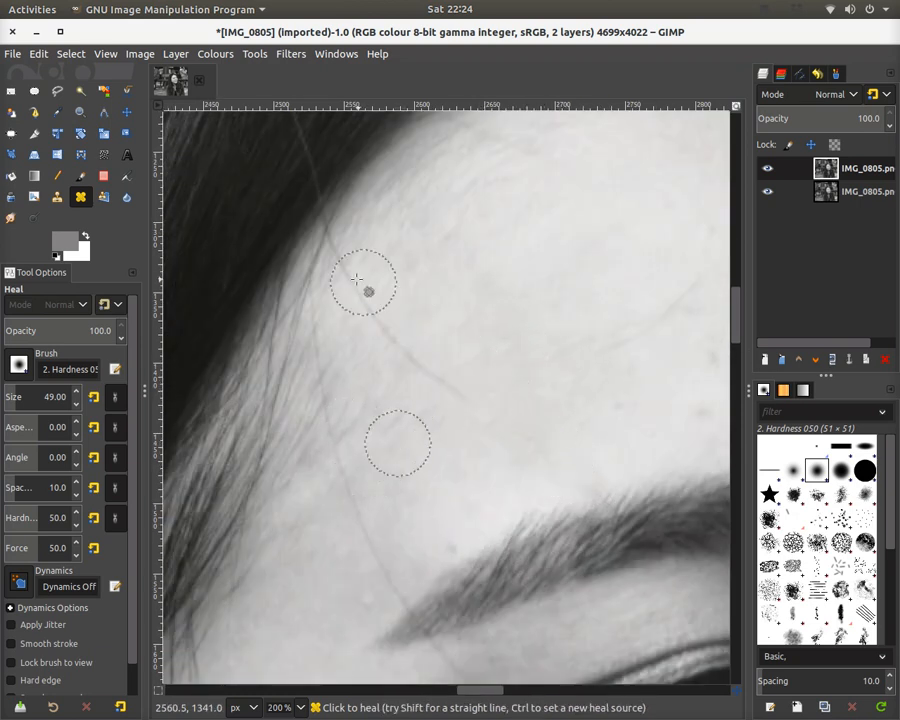
left_click(524, 343, "ctrl")
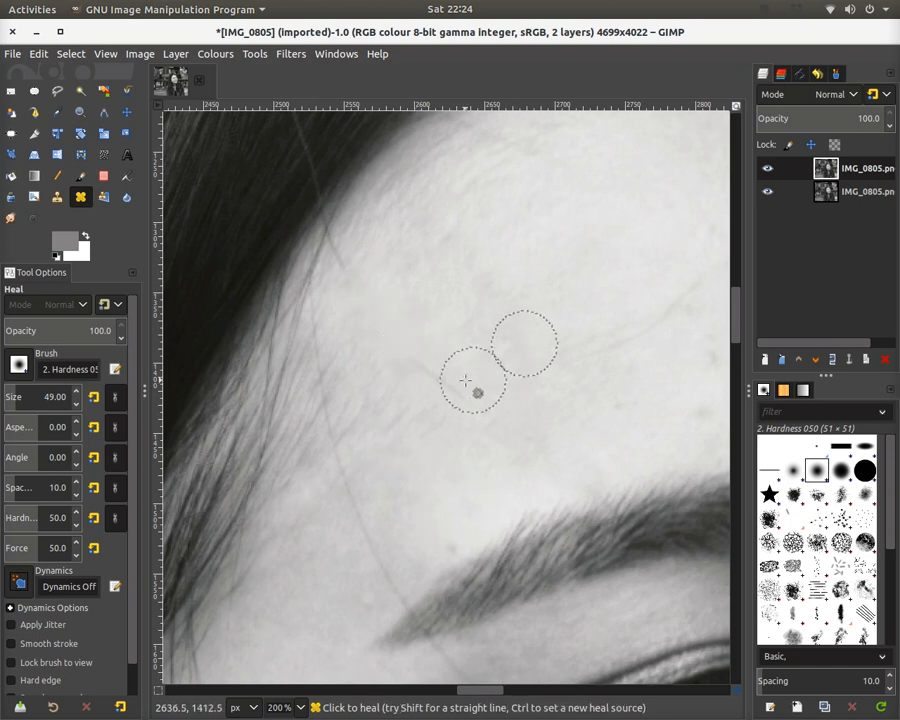
left_click_drag(440, 385, 404, 352)
left_click(598, 388, "ctrl")
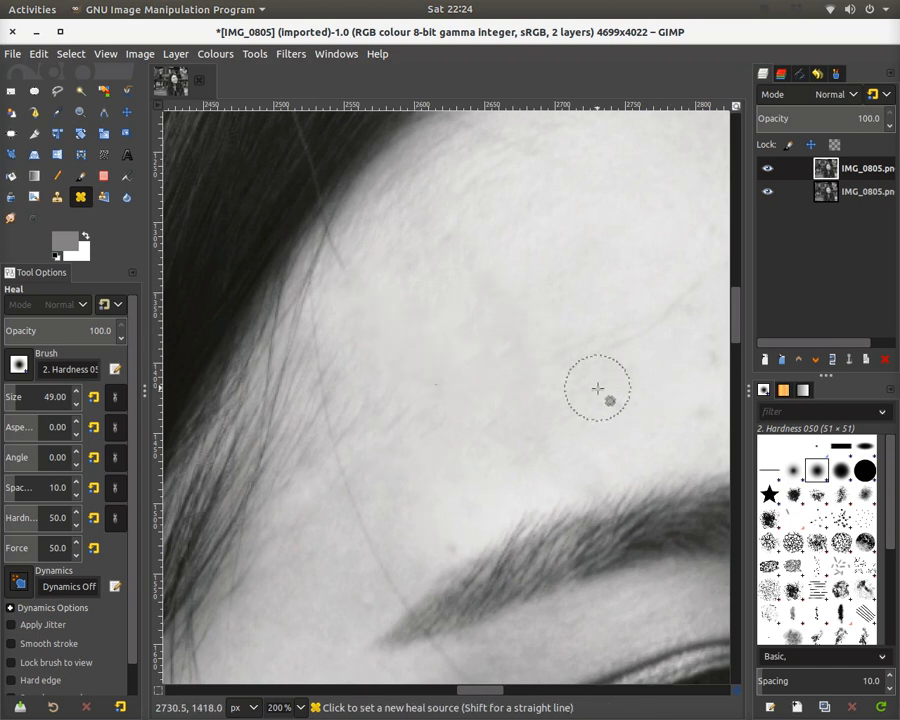
Step: Heal the faint curved line across the middle of the forehead above the eyebrow, sampling clean skin below it
scroll(596, 386, "down", 4)
scroll(640, 355, "up", 4)
left_click(618, 411, "ctrl")
left_click_drag(628, 357, 489, 413)
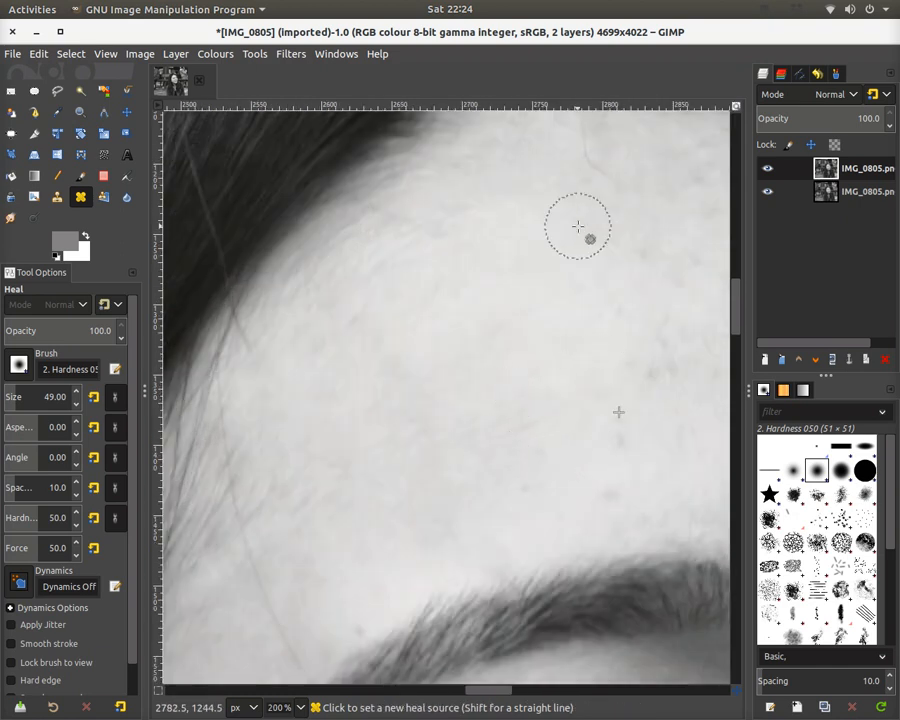
Step: Heal the thin hair hanging from the parting onto the upper forehead, sampling the clean skin beside it
scroll(582, 225, "down", 4)
scroll(600, 210, "up", 4)
left_click(596, 271, "ctrl")
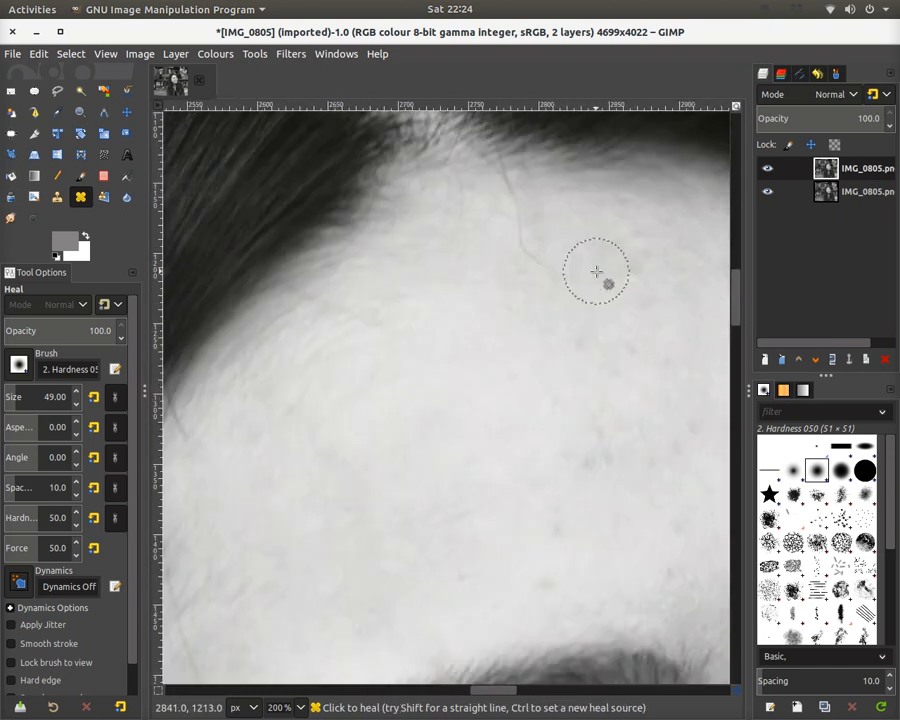
left_click_drag(512, 207, 534, 243)
Step: Heal the thin hair running down the temple to the outer end of the eyebrow, sampling nearby clean skin
scroll(431, 375, "down", 4)
scroll(433, 389, "down", 7)
scroll(434, 420, "up", 6)
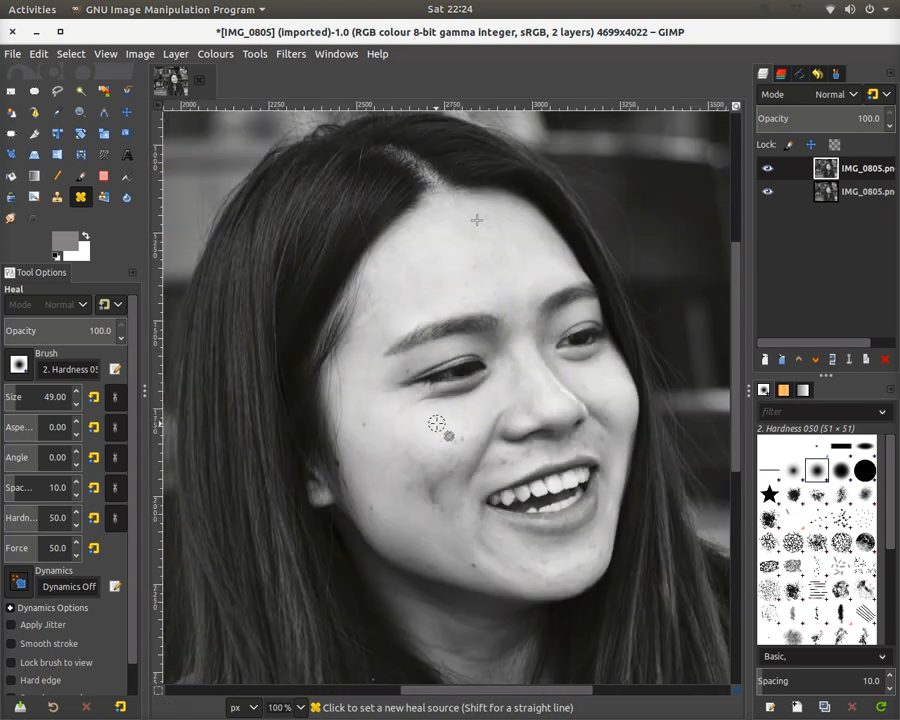
scroll(437, 424, "down", 2)
scroll(437, 424, "up", 3)
left_click(398, 449, "ctrl")
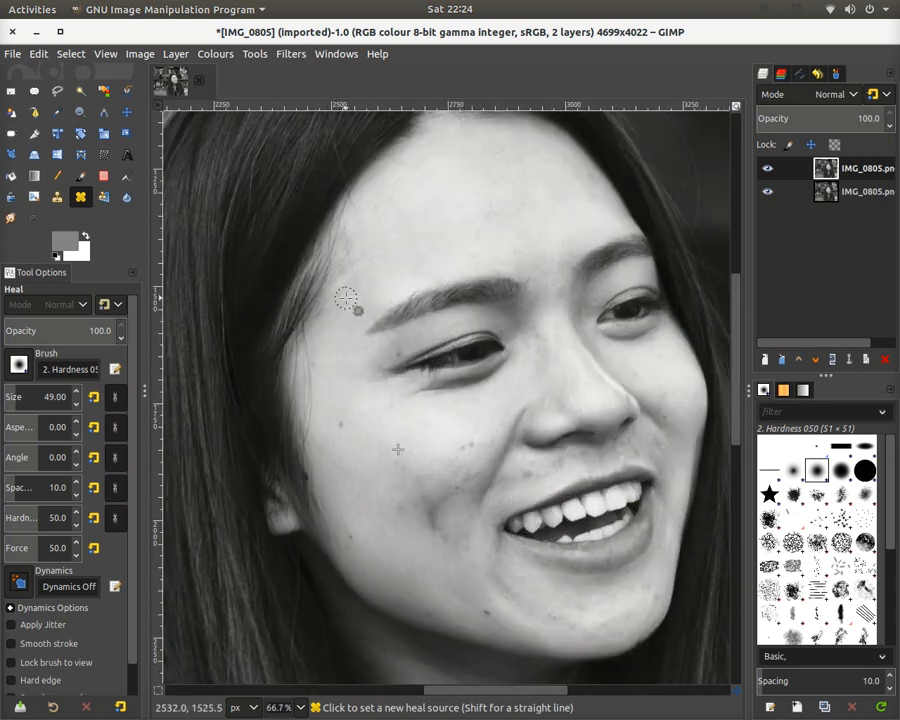
scroll(351, 293, "up", 2)
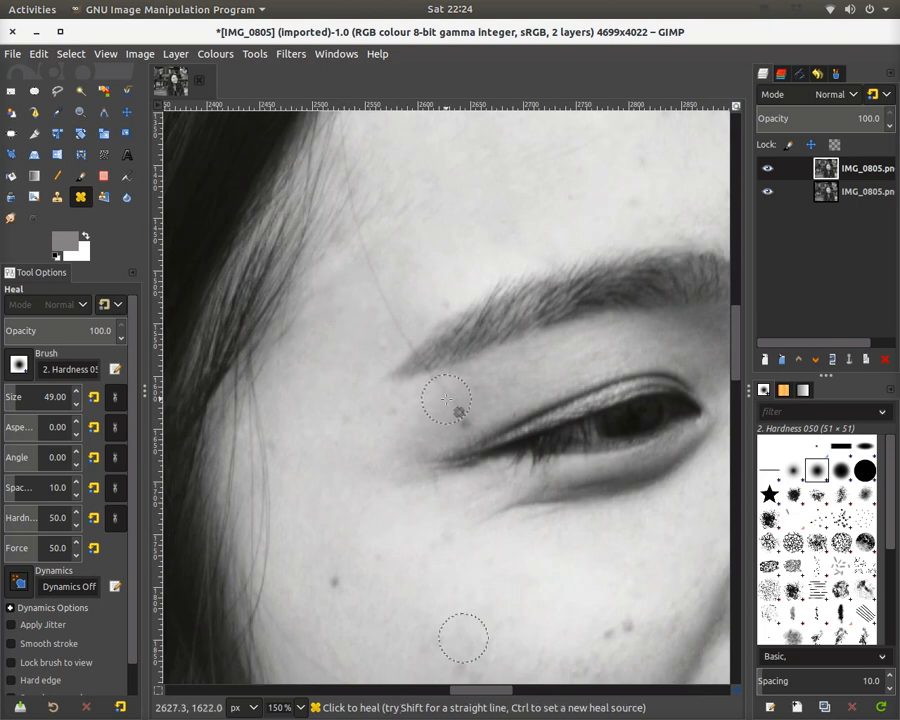
left_click(348, 417, "ctrl")
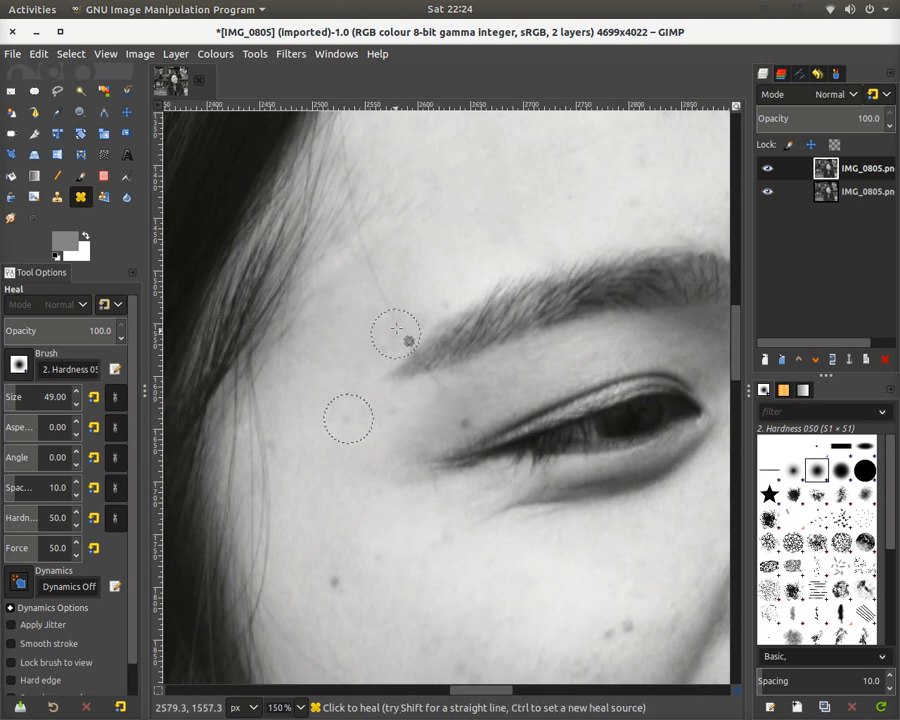
left_click(470, 227, "ctrl")
left_click(402, 415, "ctrl")
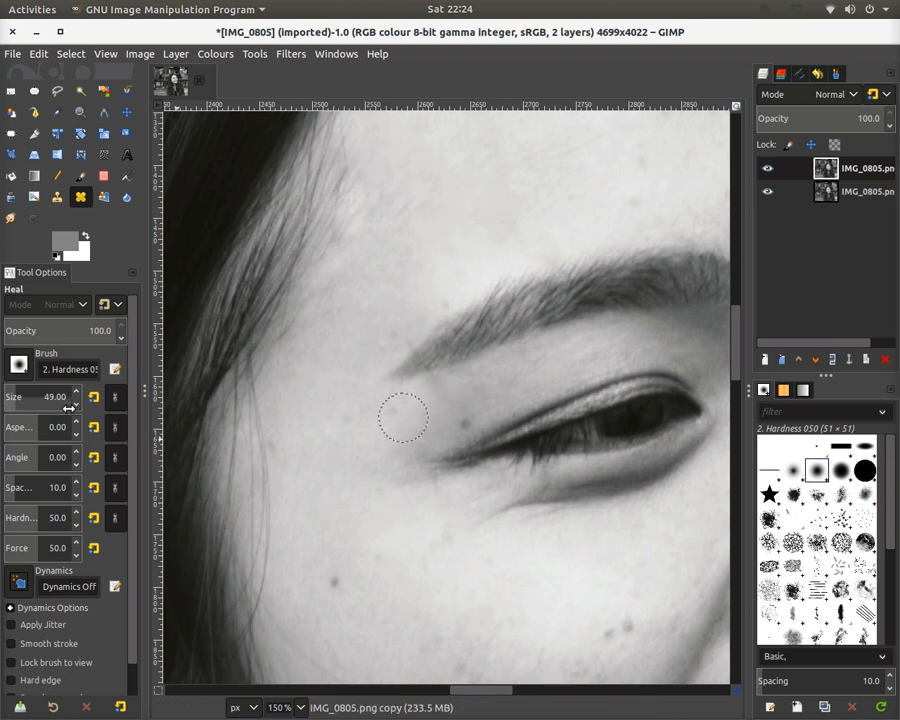
Step: Set the Heal brush size to 11 and check the retouched area around the eyebrow and forehead
scroll(77, 404, "down", 4)
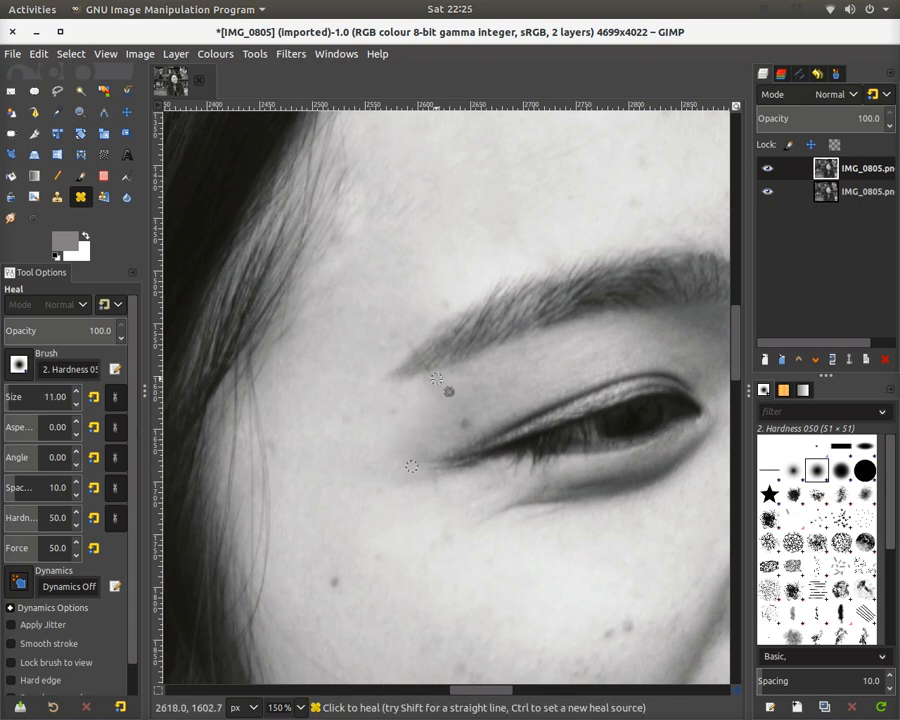
scroll(416, 346, "down", 5, "ctrl")
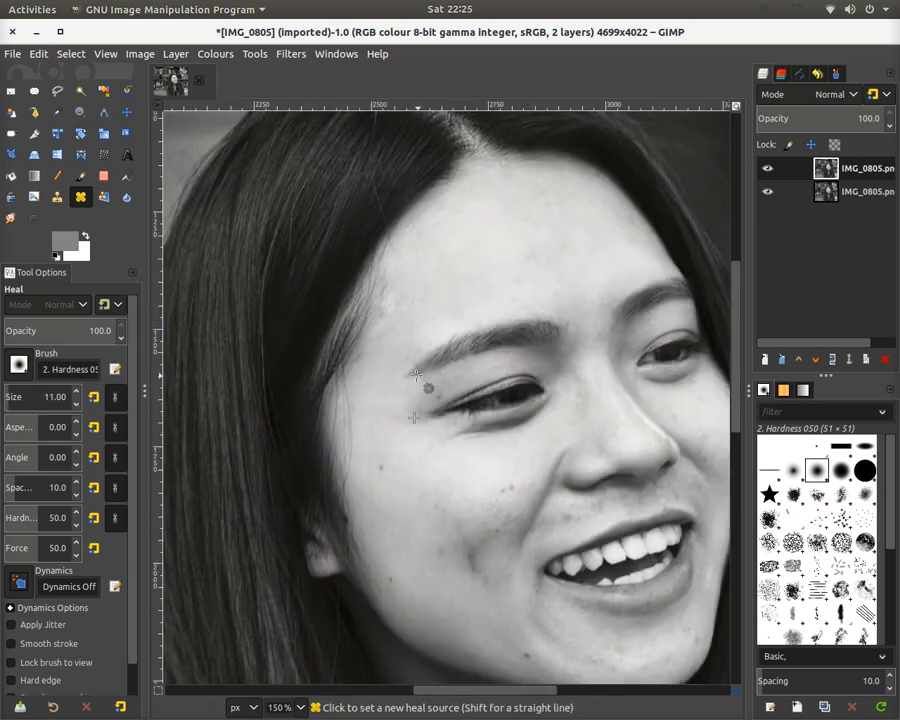
scroll(437, 334, "up", 5, "ctrl")
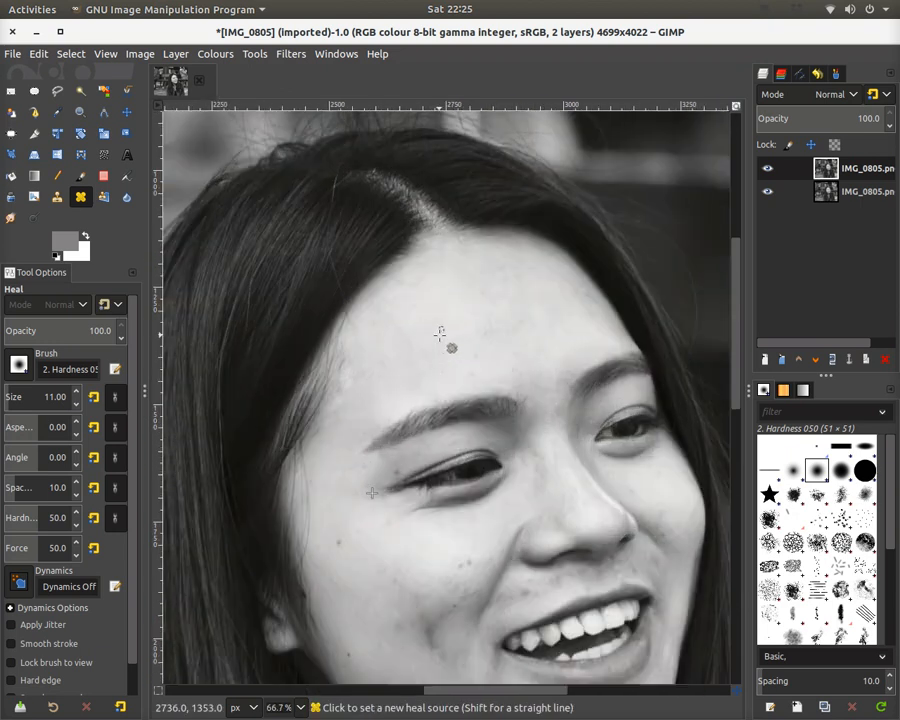
Step: Merge the retouched duplicate layer down into the original IMG_0805.png layer
scroll(436, 336, "down", 2, "ctrl")
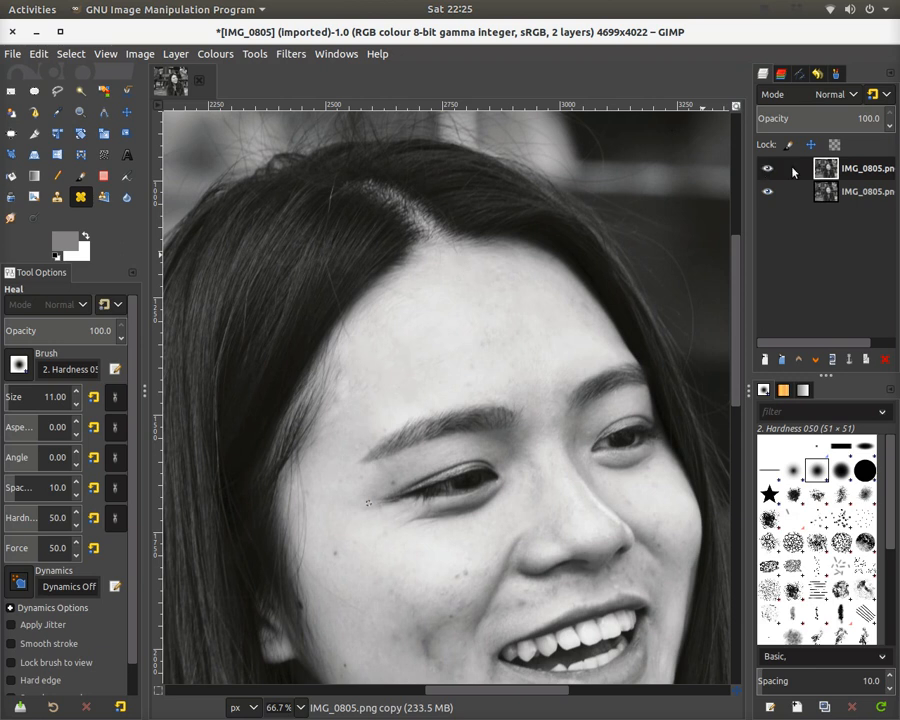
right_click(859, 173)
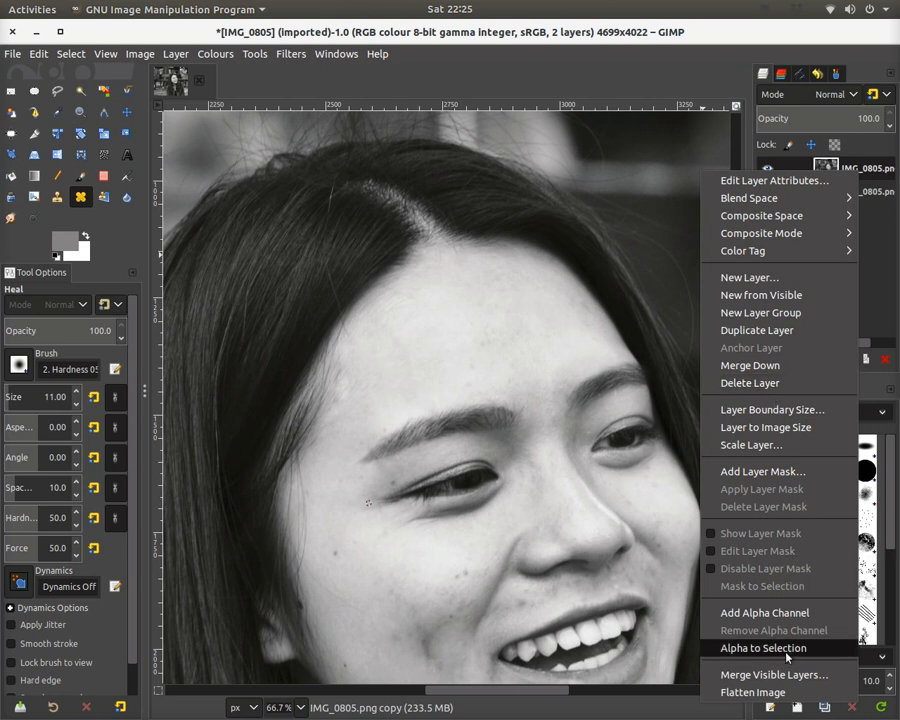
left_click(745, 366)
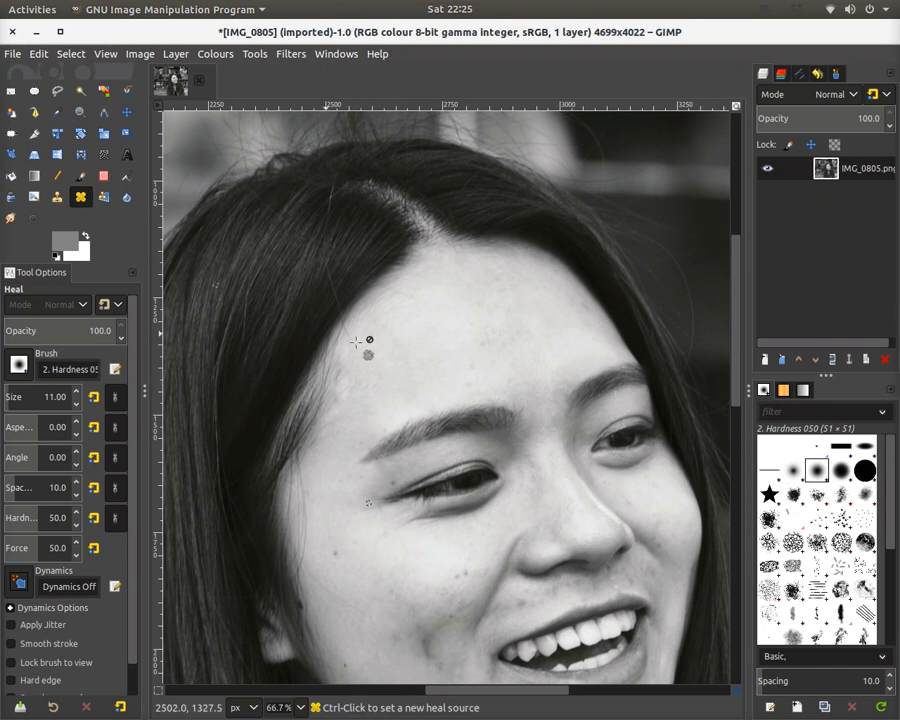
Step: Look through the available filters, including G'MIC-Qt and the blur filters
left_click(323, 55)
mouse_move(291, 54)
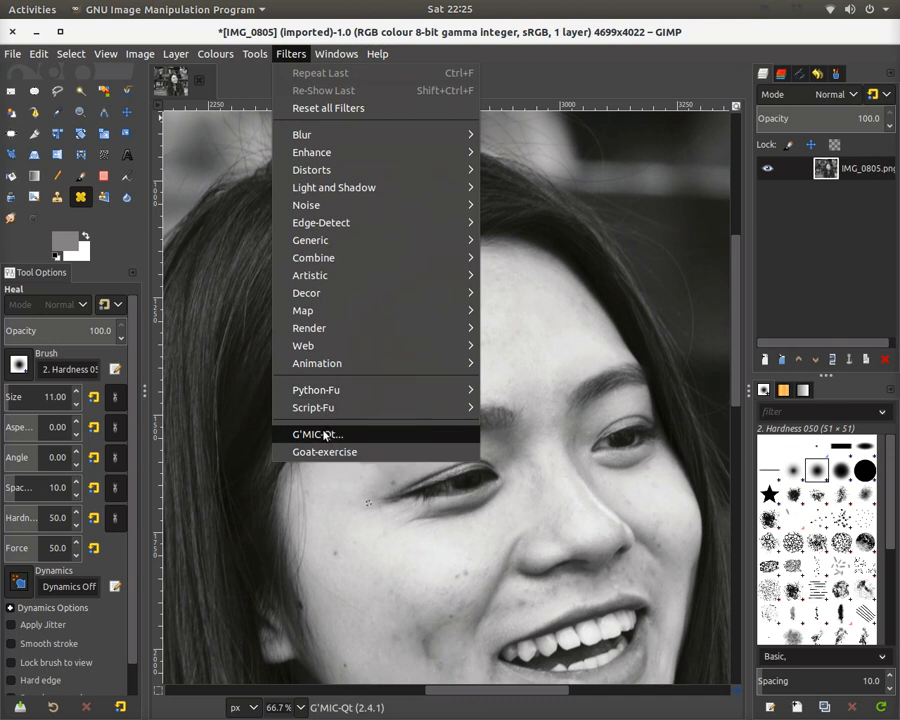
mouse_move(328, 139)
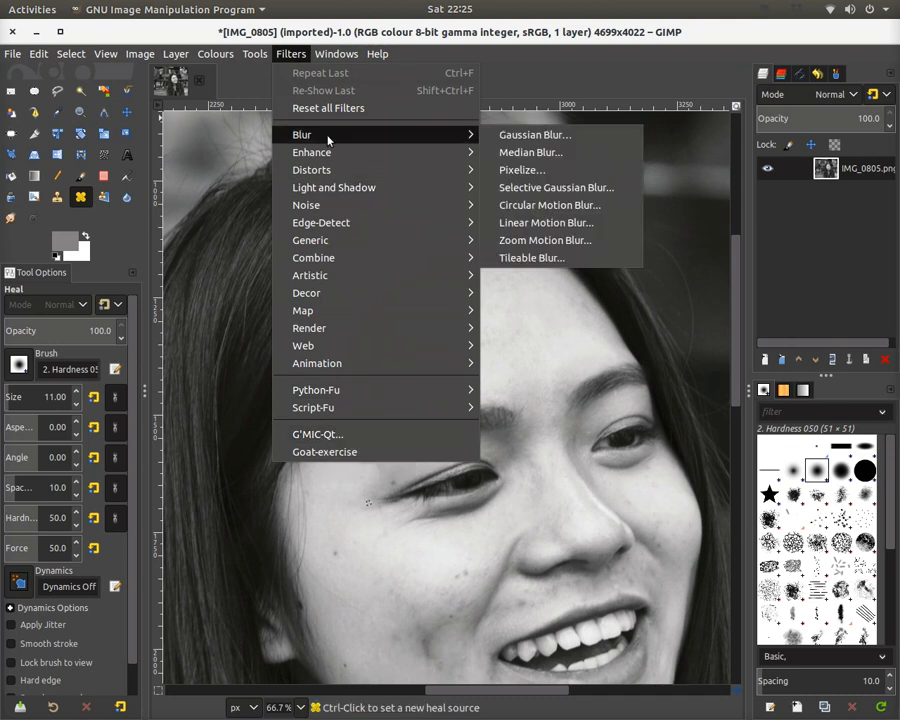
left_click(573, 70)
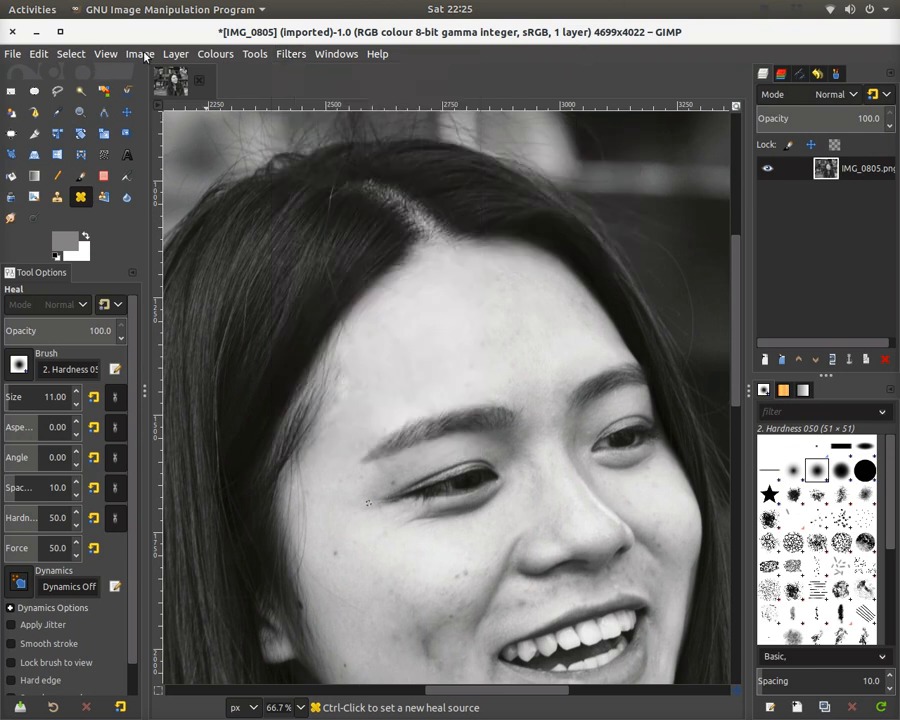
Step: Look at the Curves, Brightness-Contrast and Saturation adjustments in turn, closing each one without applying anything
left_click(220, 56)
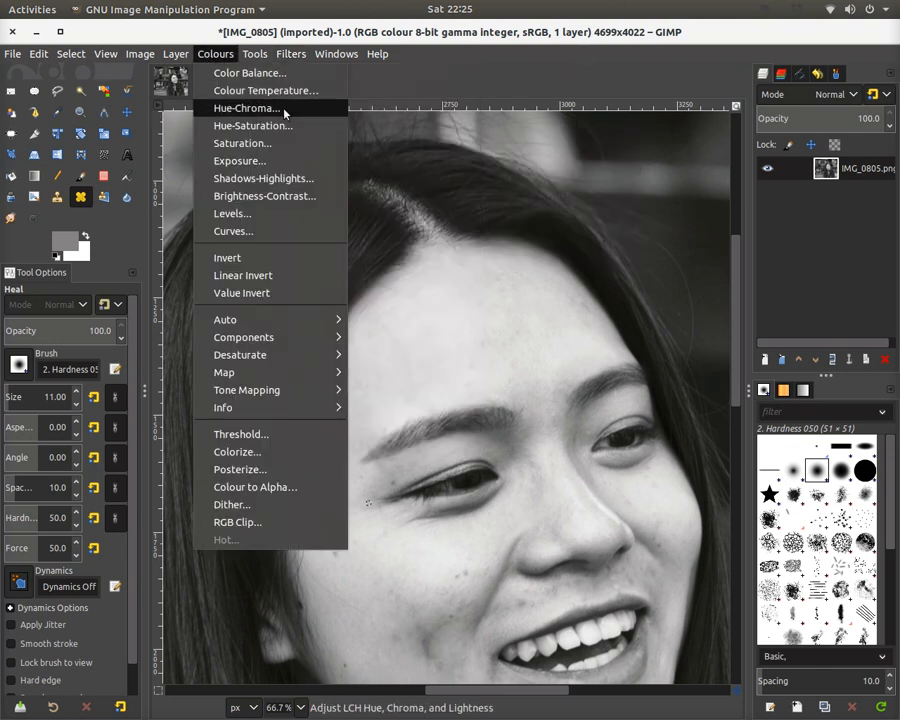
left_click(246, 240)
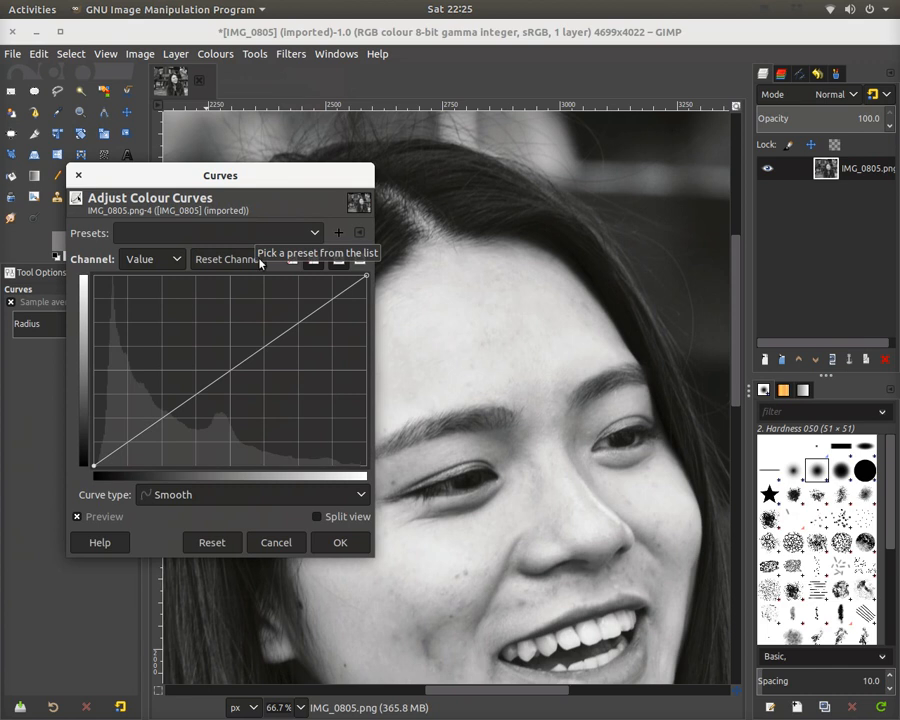
left_click(79, 178)
left_click(218, 54)
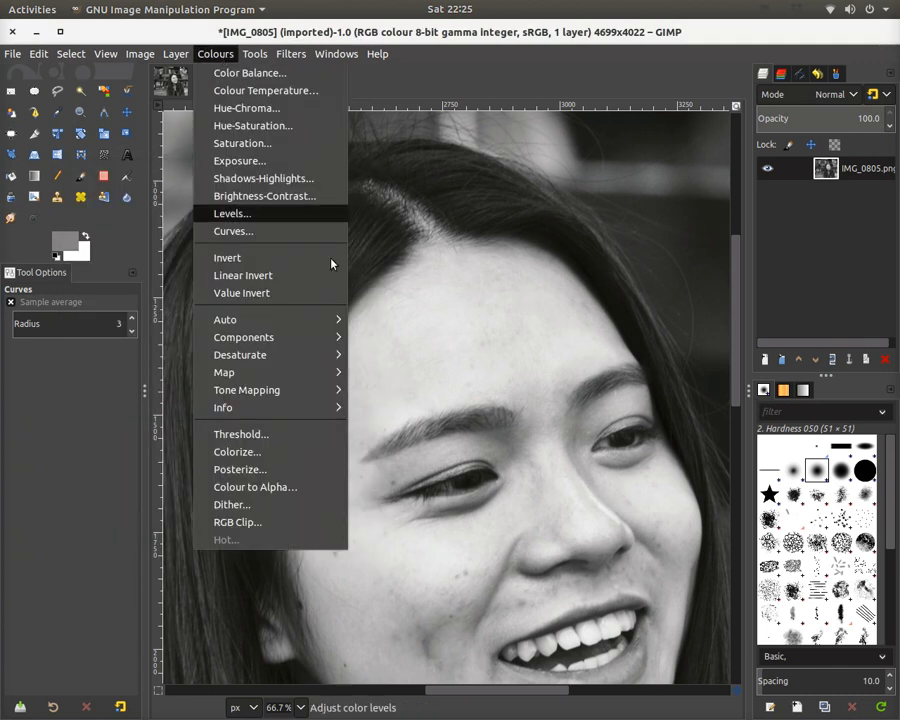
left_click(286, 199)
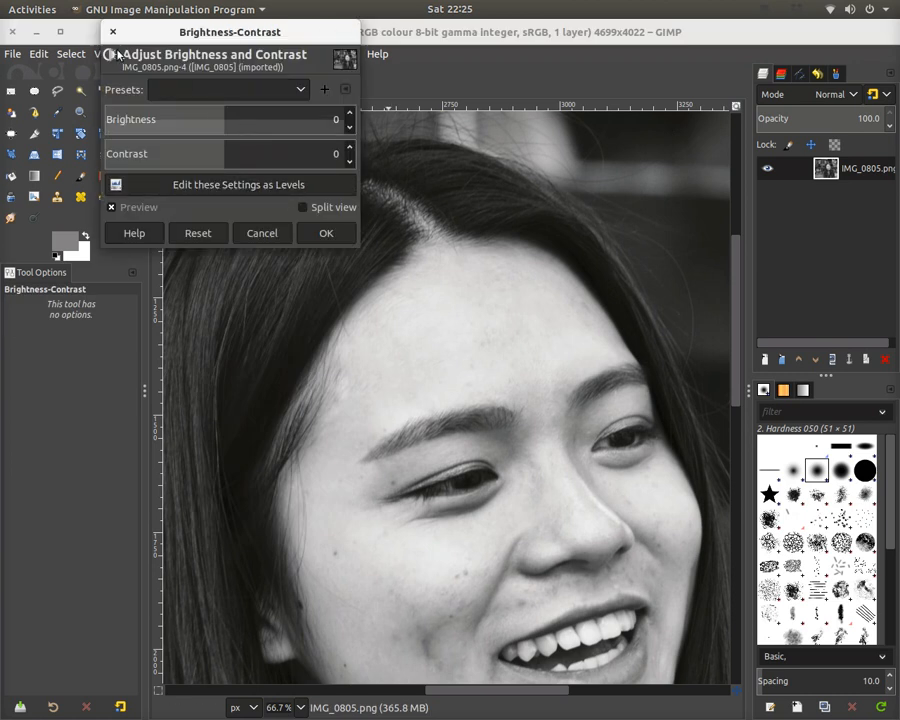
left_click(113, 32)
left_click(232, 56)
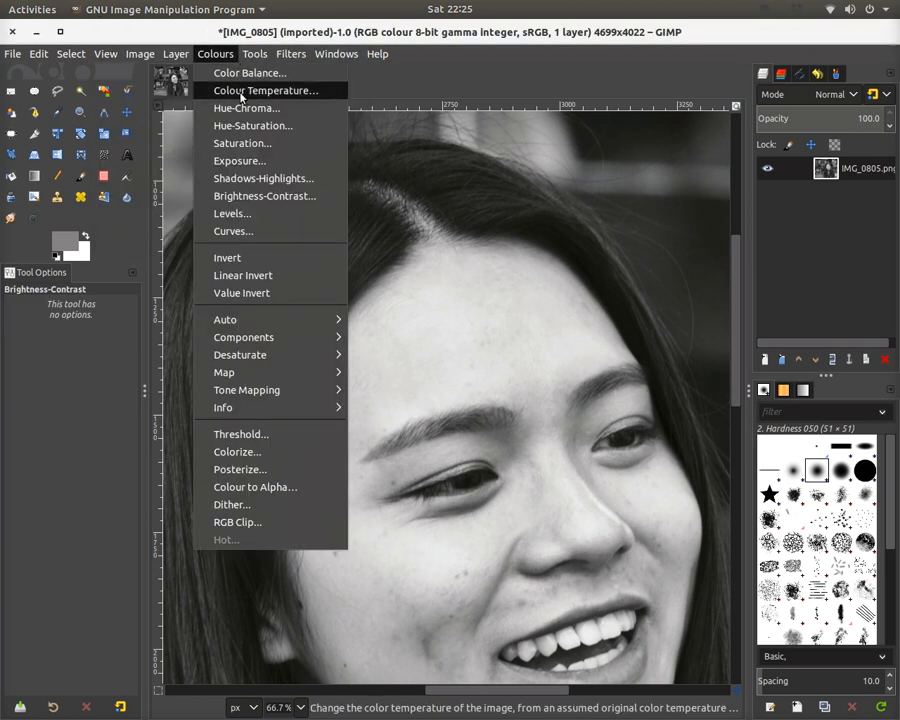
left_click(245, 145)
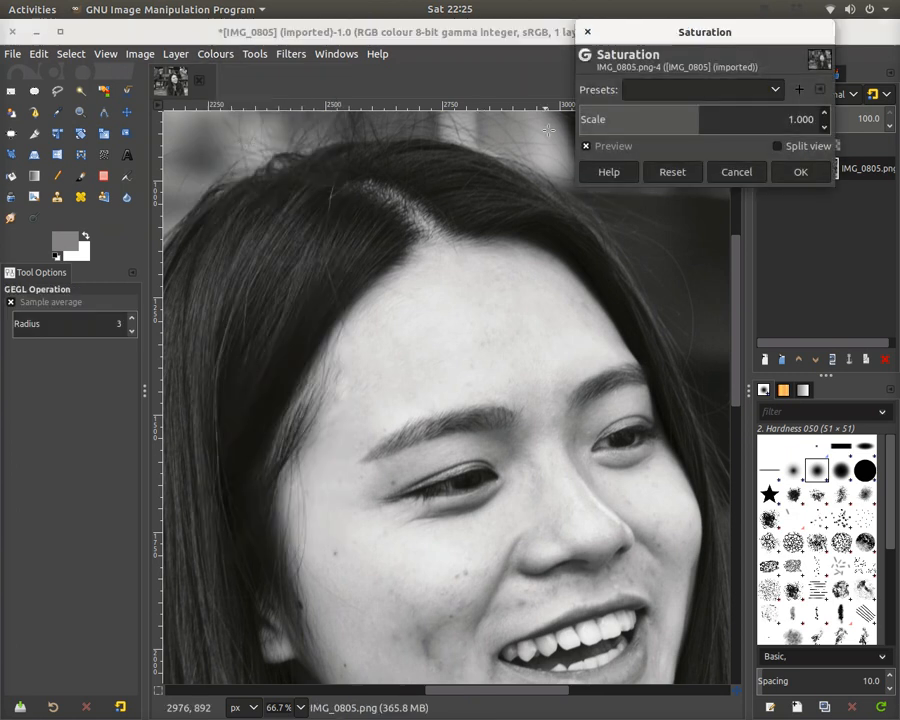
left_click(735, 174)
Step: Examine the retouched portrait from the neck and face up close to the whole image
scroll(376, 267, "down", 6)
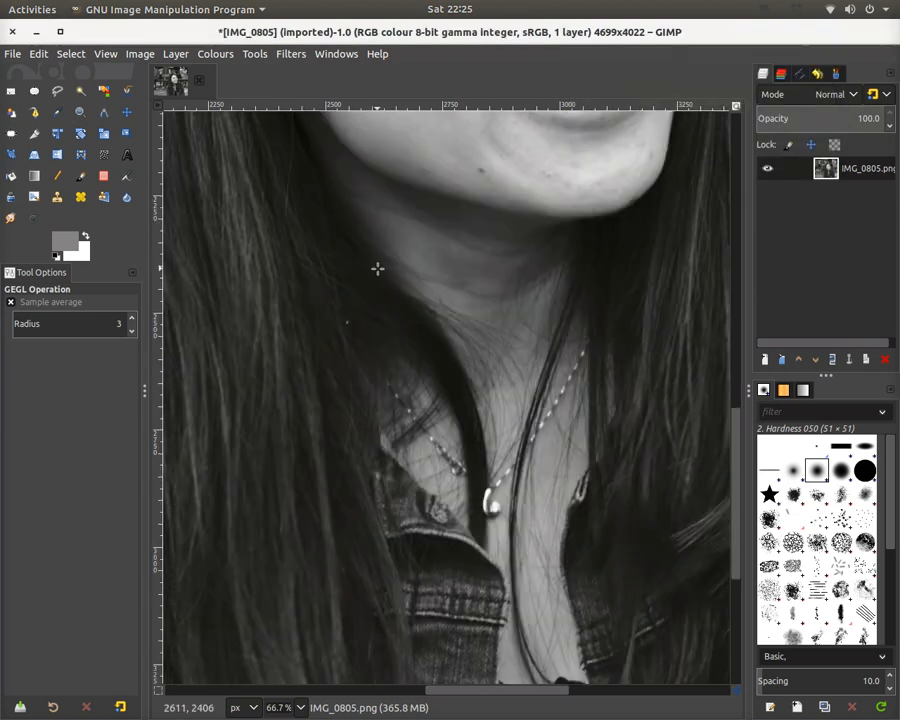
scroll(376, 267, "up", 2)
scroll(376, 268, "up", 8)
scroll(376, 268, "down", 7)
scroll(376, 268, "up", 5)
scroll(377, 271, "down", 2)
scroll(376, 271, "down", 6)
scroll(375, 271, "up", 5)
scroll(375, 271, "up", 2)
scroll(374, 268, "down", 3)
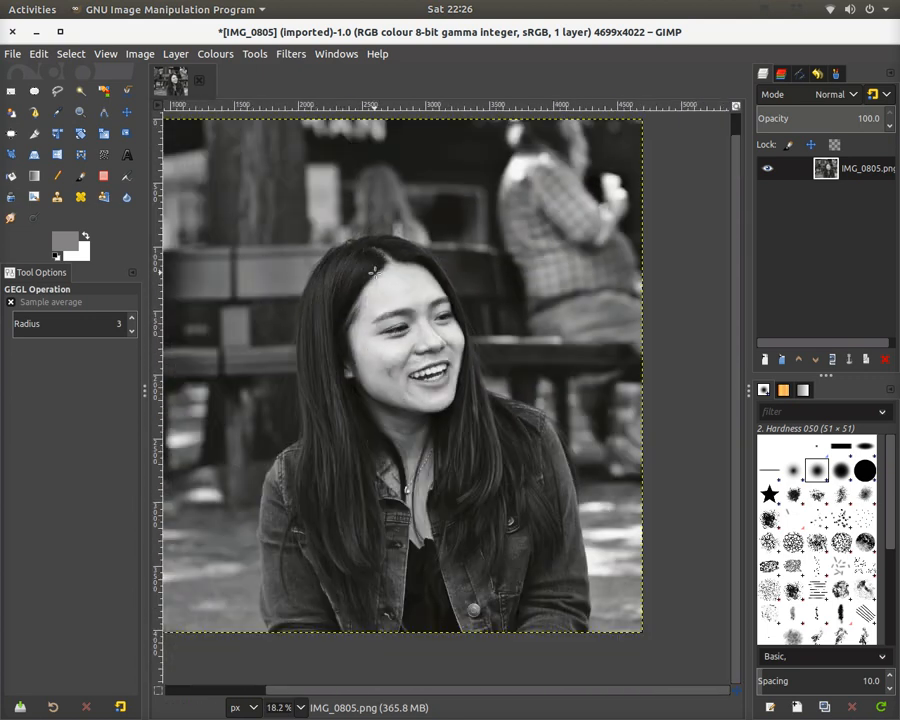
scroll(374, 270, "up", 2)
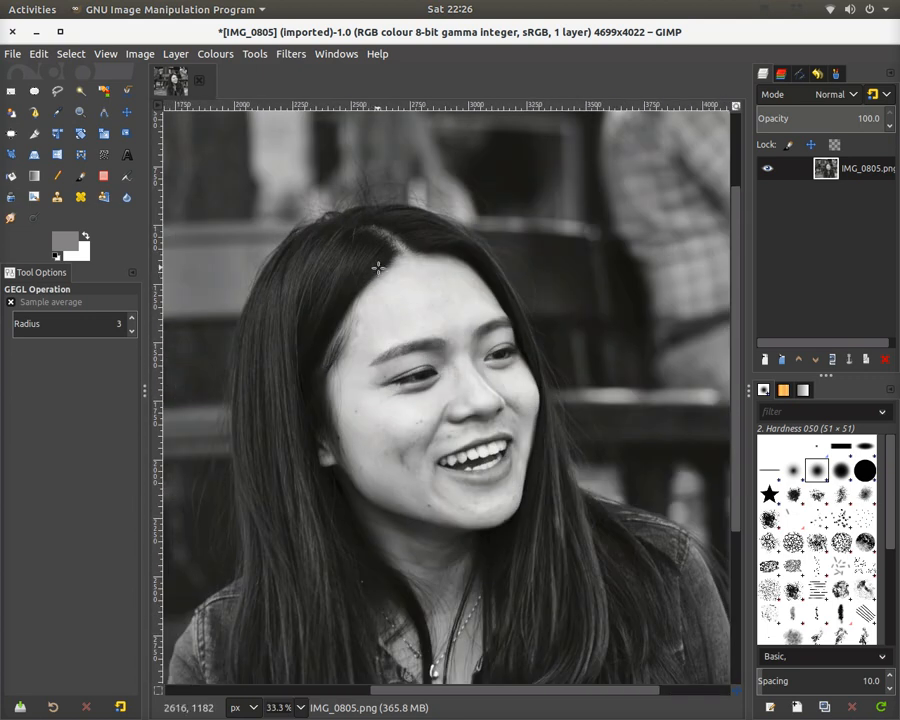